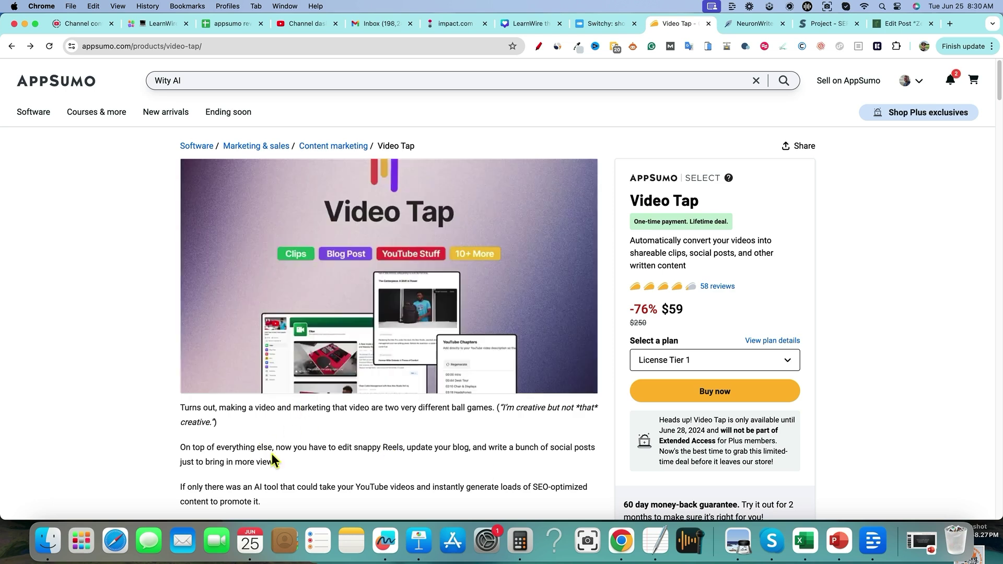
Scroll through the Video Tap deal page and highlight the June 28, 2024 availability date
{"action": "scroll", "coordinate": [268, 436], "scroll_direction": "down", "scroll_amount": 3}
{"action": "scroll", "coordinate": [385, 412], "scroll_direction": "down", "scroll_amount": 4}
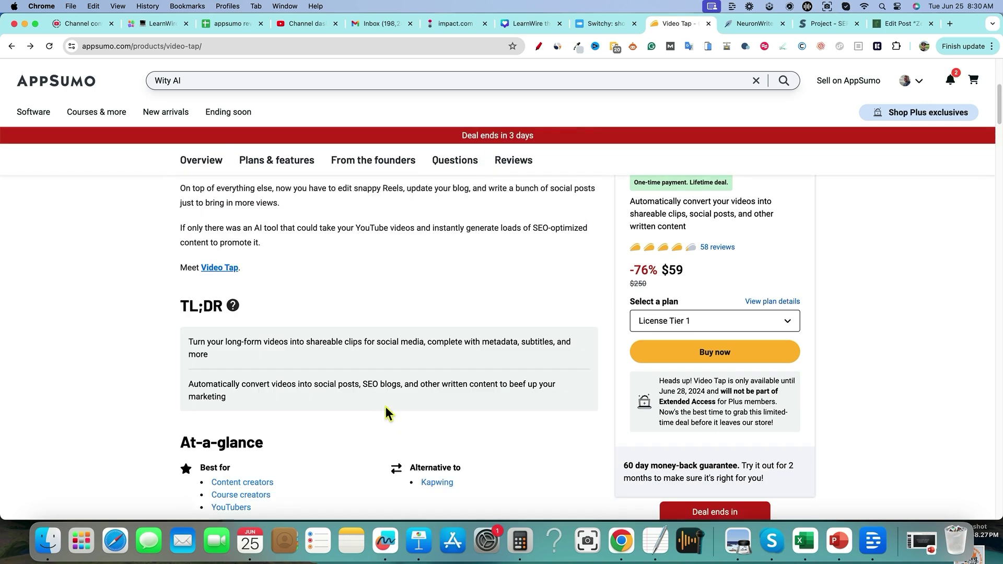
{"action": "scroll", "coordinate": [672, 455], "scroll_direction": "up", "scroll_amount": 5}
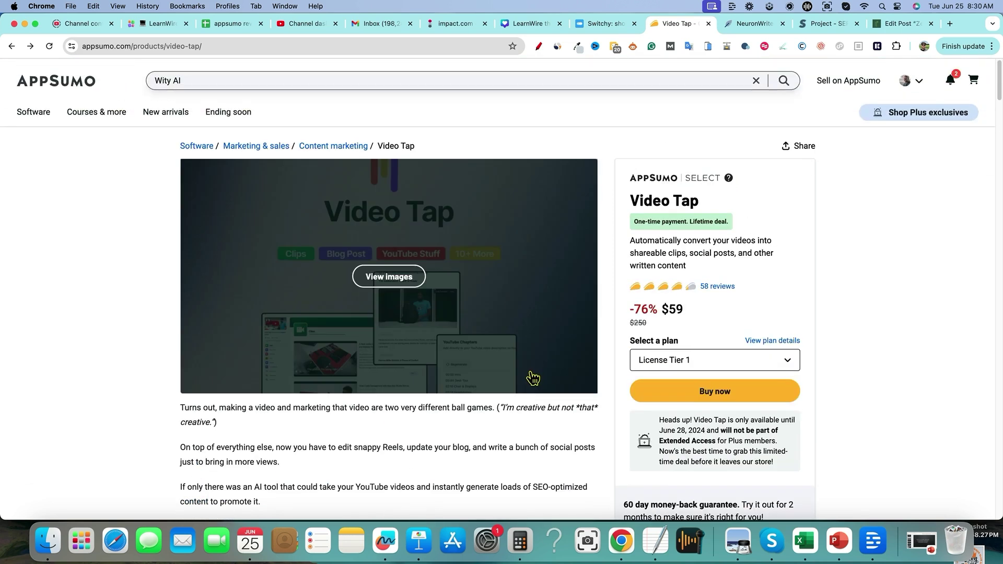
{"action": "scroll", "coordinate": [674, 408], "scroll_direction": "down", "scroll_amount": 3}
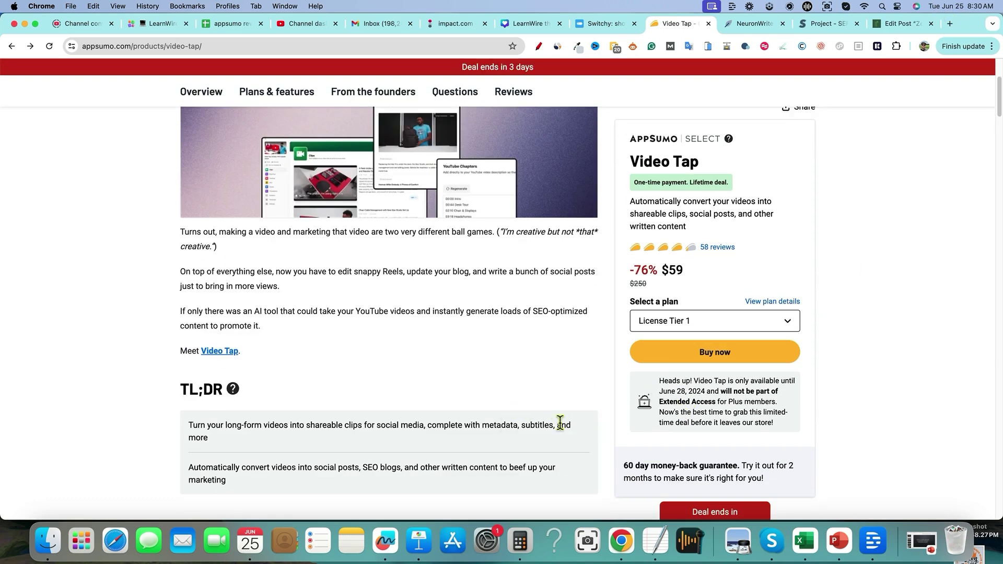
{"action": "scroll", "coordinate": [702, 457], "scroll_direction": "down", "scroll_amount": 1}
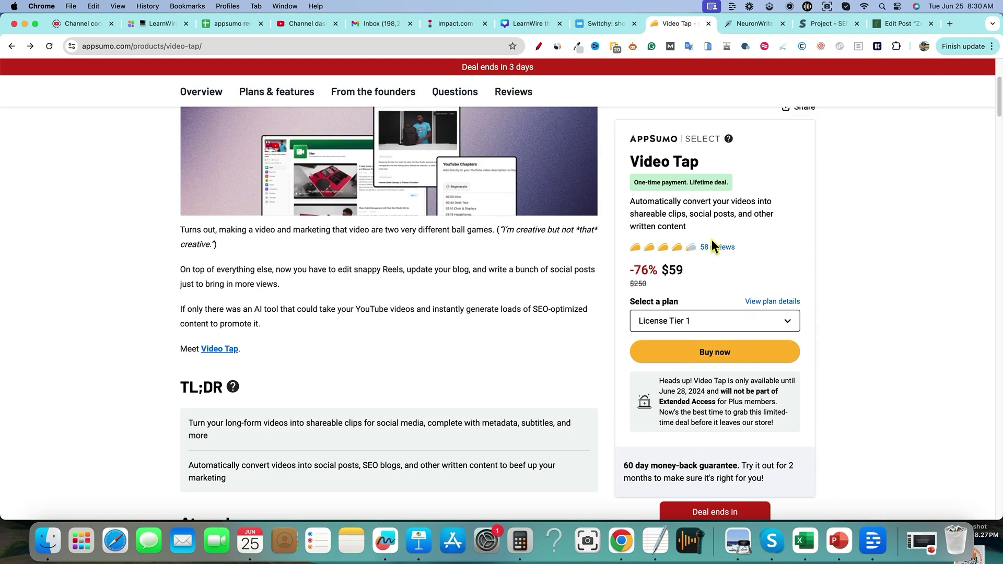
{"action": "scroll", "coordinate": [695, 410], "scroll_direction": "down", "scroll_amount": 1}
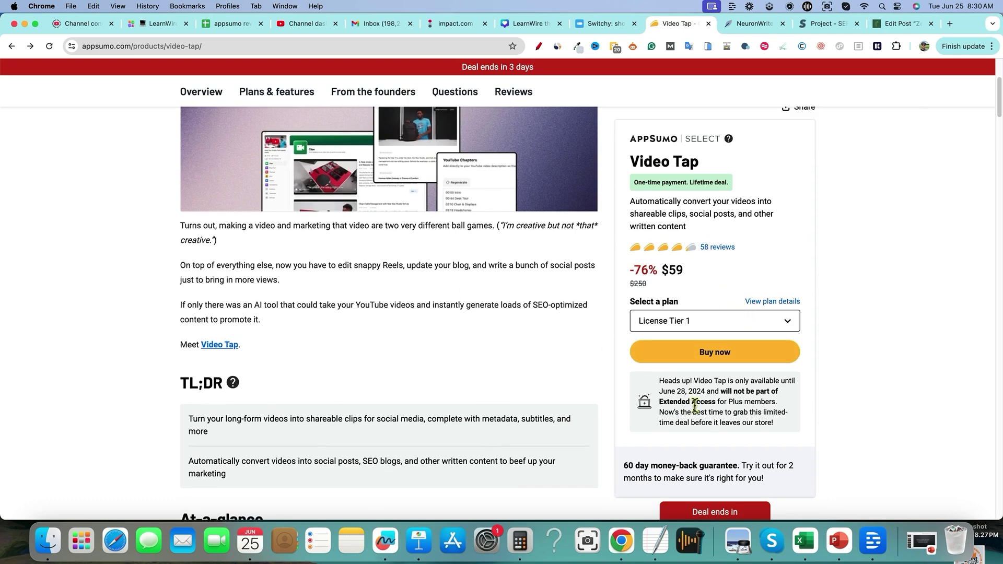
{"action": "left_click_drag", "start_coordinate": [667, 395], "coordinate": [736, 413]}
{"action": "scroll", "coordinate": [735, 413], "scroll_direction": "down", "scroll_amount": 2}
{"action": "scroll", "coordinate": [735, 414], "scroll_direction": "down", "scroll_amount": 5}
Jump to pricing plans, highlighting the countdown, License Tier 3 heading and Claude 3 Opus feature
{"action": "left_click", "coordinate": [880, 381]}
{"action": "scroll", "coordinate": [774, 430], "scroll_direction": "down", "scroll_amount": 15}
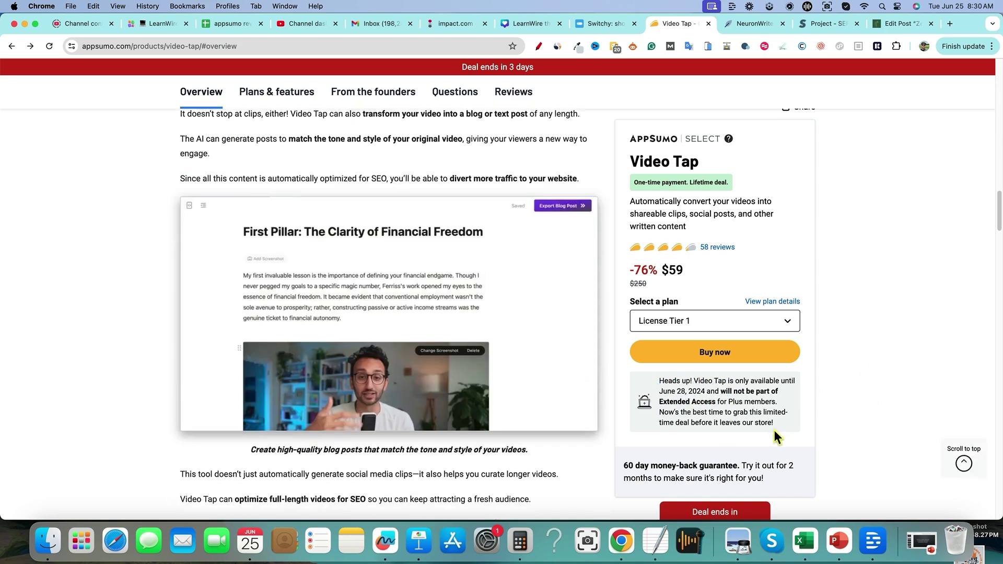
{"action": "scroll", "coordinate": [730, 411], "scroll_direction": "up", "scroll_amount": 10}
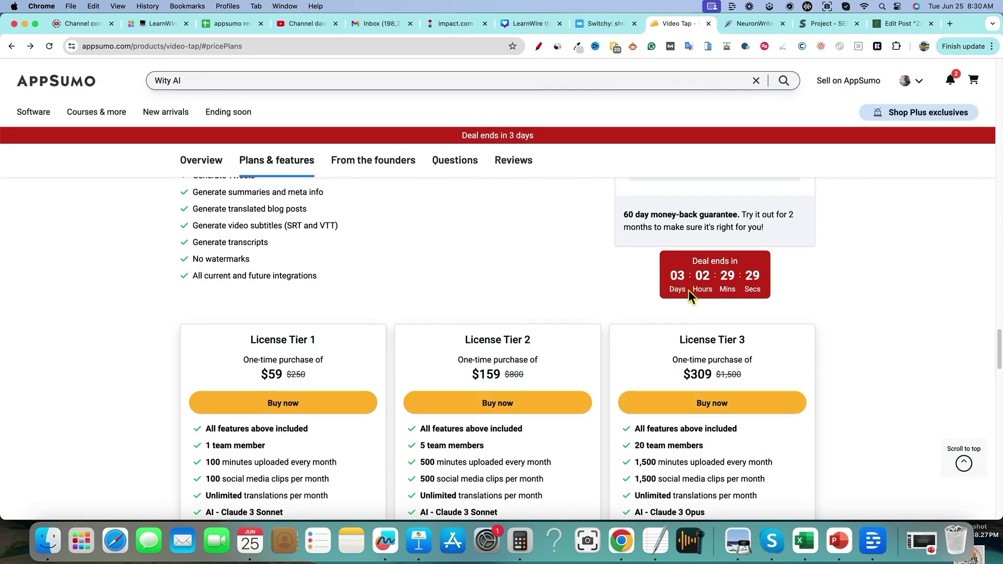
{"action": "left_click_drag", "start_coordinate": [667, 276], "coordinate": [758, 287]}
{"action": "left_click", "coordinate": [826, 303]}
{"action": "scroll", "coordinate": [798, 403], "scroll_direction": "down", "scroll_amount": 3}
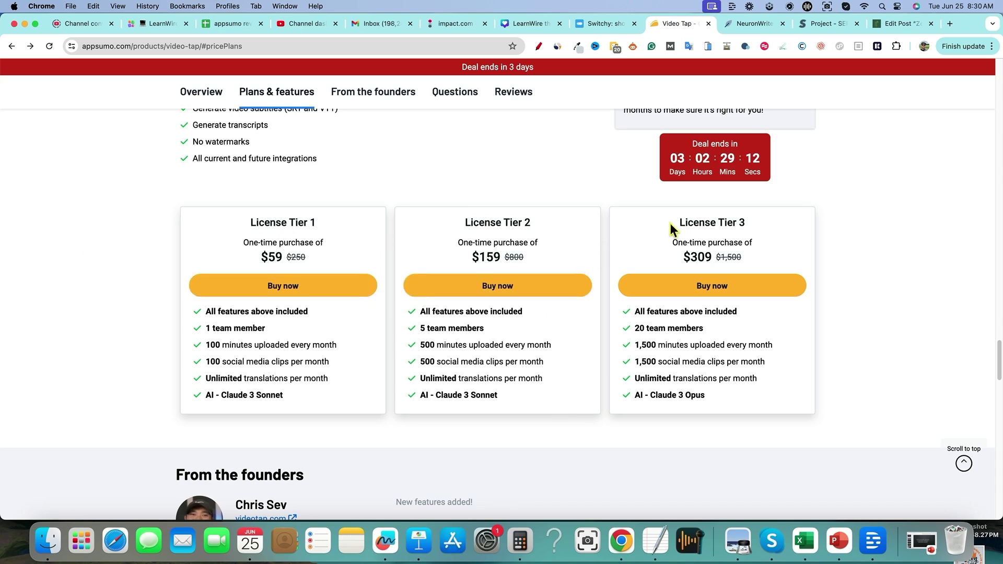
{"action": "left_click_drag", "start_coordinate": [670, 224], "coordinate": [814, 405]}
{"action": "left_click", "coordinate": [831, 402]}
{"action": "left_click_drag", "start_coordinate": [706, 397], "coordinate": [634, 395]}
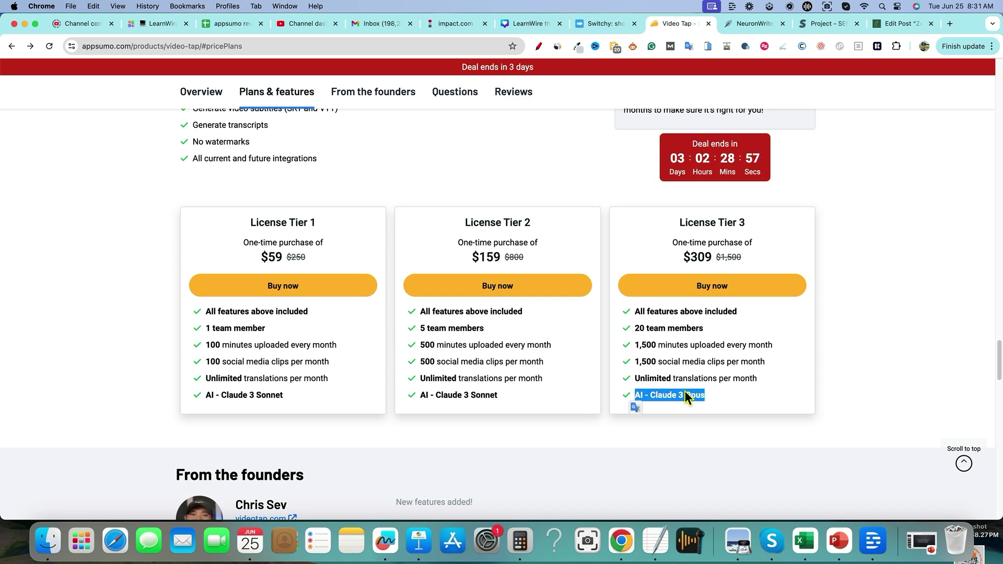
Load claude.ai in a new tab, view its model dropdown, and go back to Video Tap
{"action": "left_click", "coordinate": [748, 395]}
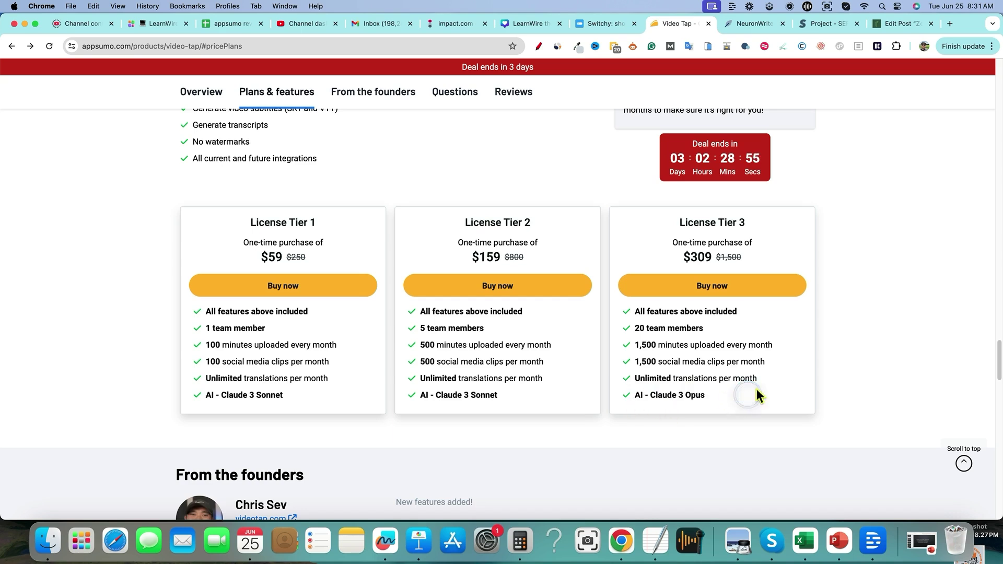
{"action": "left_click", "coordinate": [950, 24]}
{"action": "type", "text": "claude.ai"}
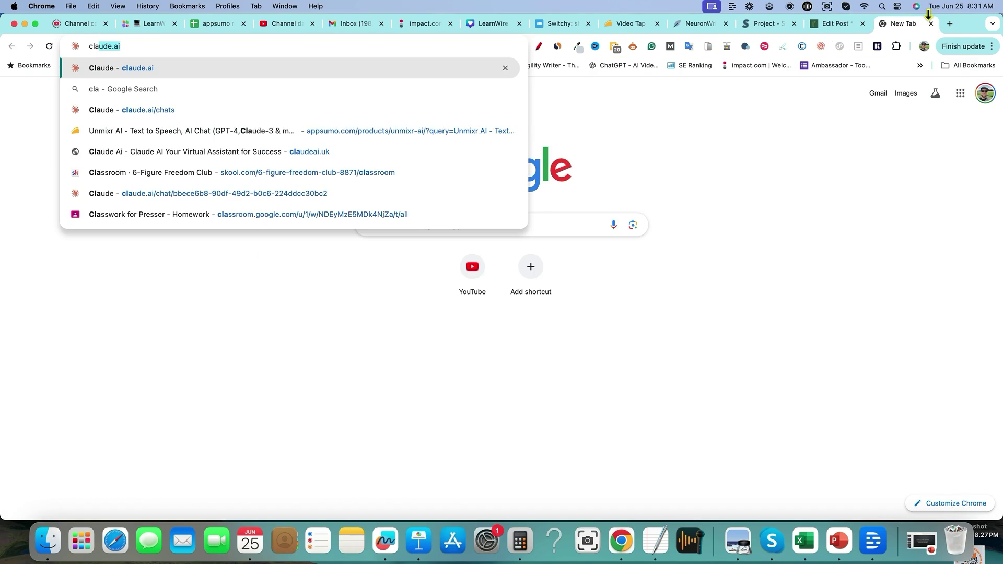
{"action": "key", "text": "Return"}
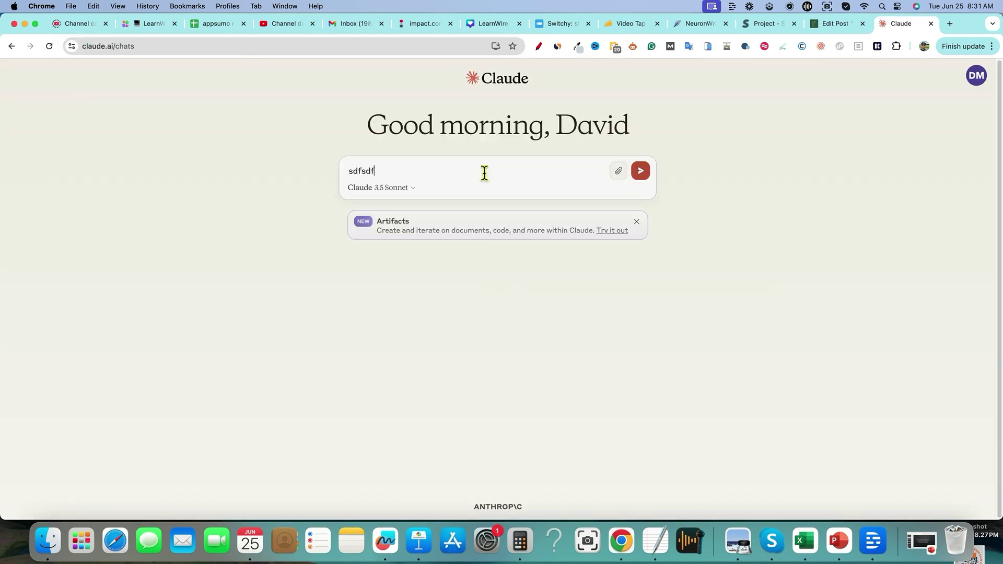
{"action": "left_click", "coordinate": [412, 188]}
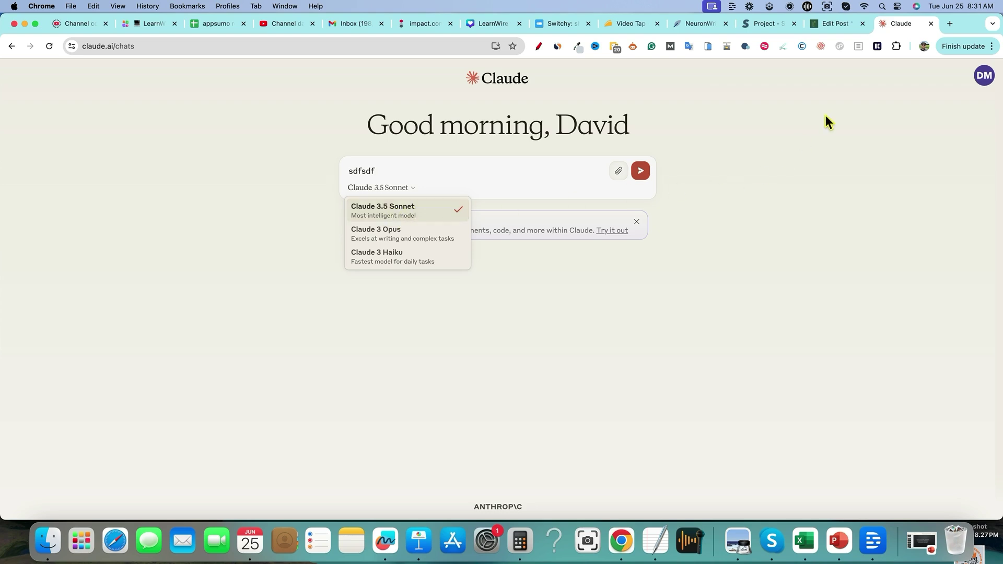
{"action": "left_click", "coordinate": [622, 26]}
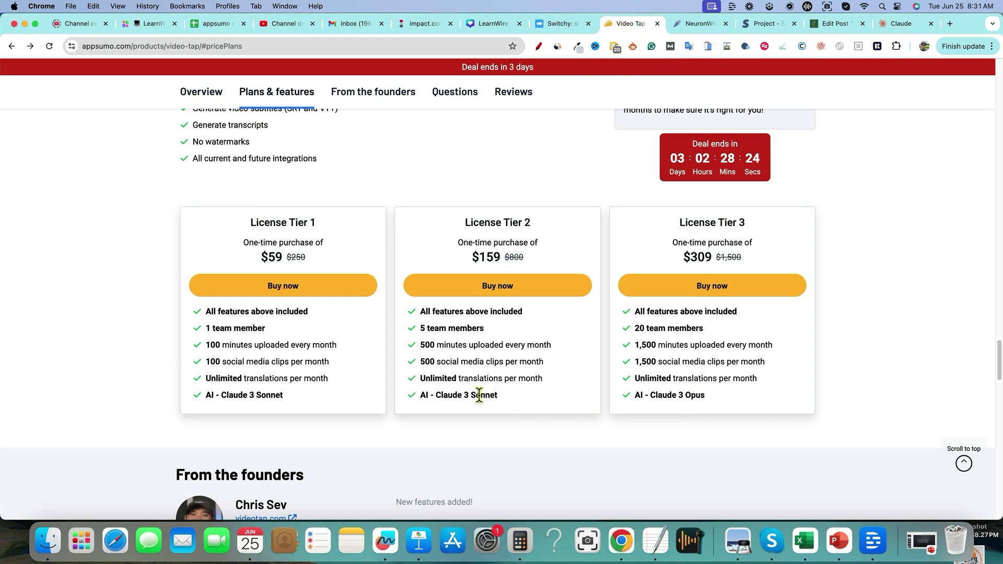
Highlight Claude 3 Sonnet in Tier 2 and Claude 3 Opus in Tier 3
{"action": "left_click_drag", "start_coordinate": [497, 394], "coordinate": [435, 393]}
{"action": "left_click_drag", "start_coordinate": [707, 395], "coordinate": [650, 395]}
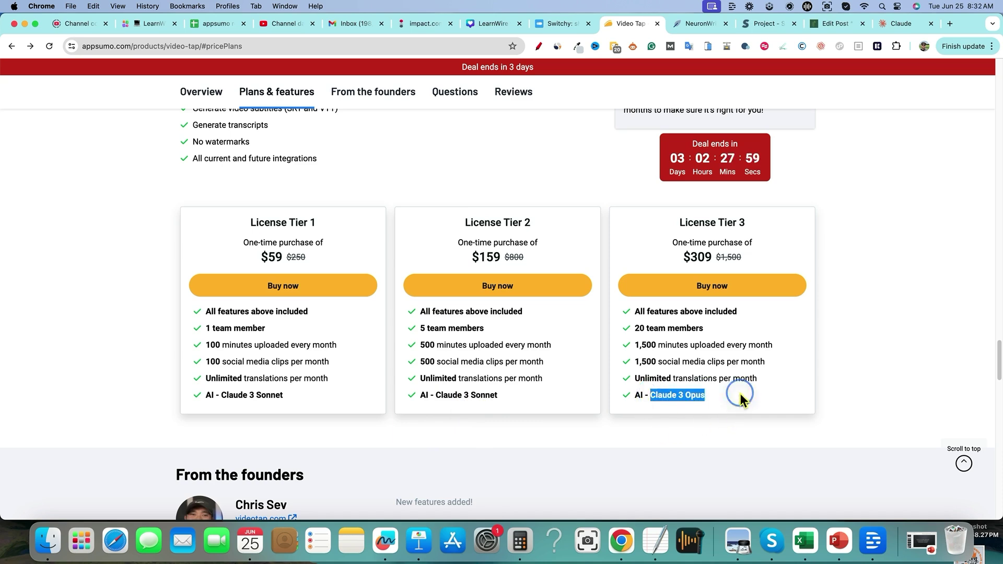
{"action": "left_click", "coordinate": [753, 402]}
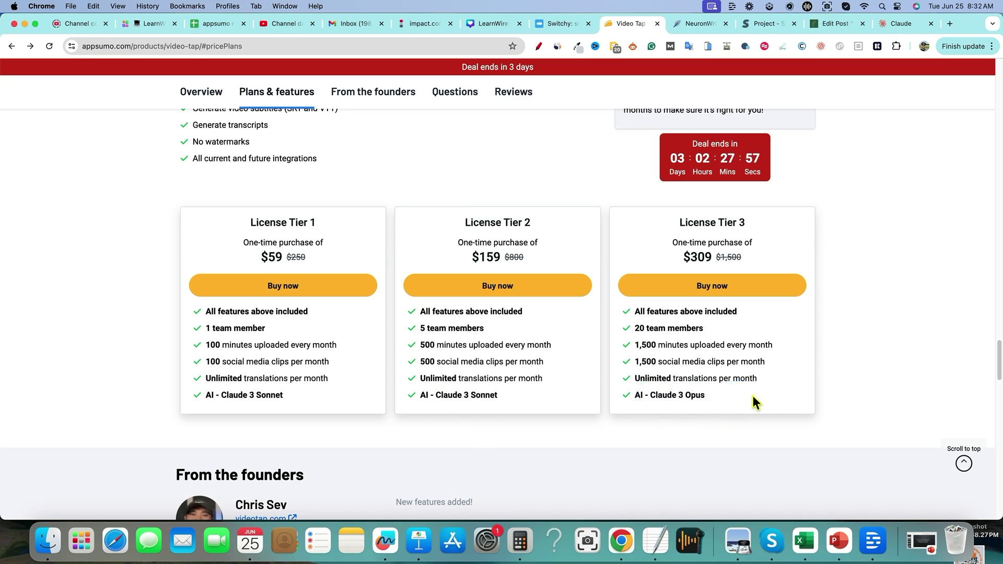
{"action": "left_click_drag", "start_coordinate": [709, 403], "coordinate": [600, 393]}
{"action": "left_click", "coordinate": [855, 357]}
Glance at the NeuronWriter tab, then bring up the Video Tap tab's context menu
{"action": "scroll", "coordinate": [801, 403], "scroll_direction": "down", "scroll_amount": 1}
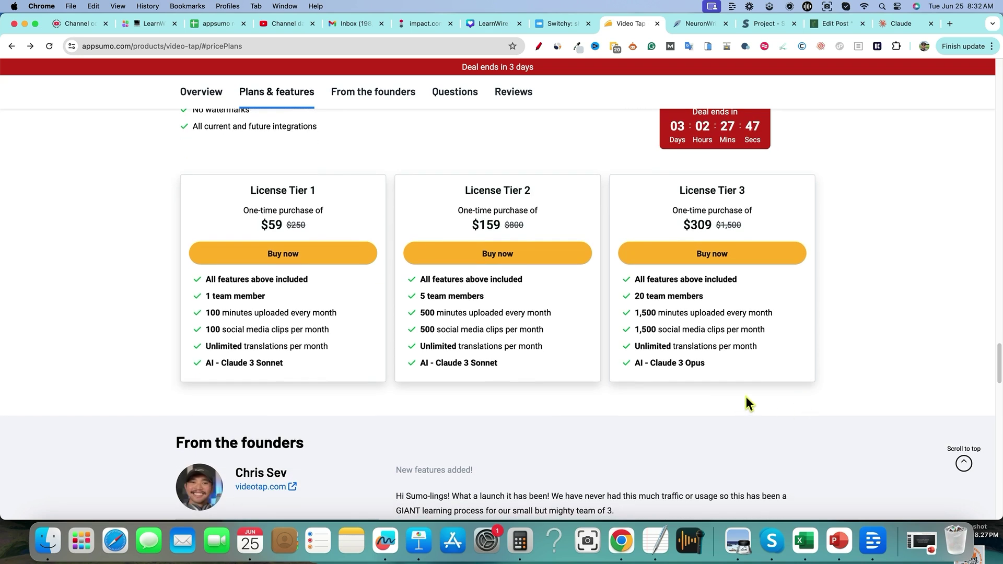
{"action": "scroll", "coordinate": [750, 375], "scroll_direction": "up", "scroll_amount": 1}
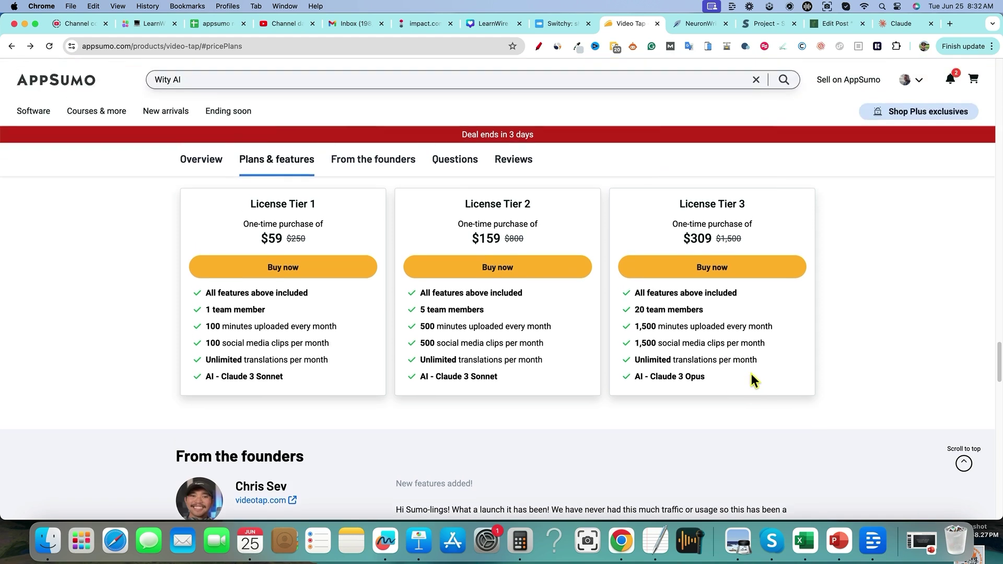
{"action": "scroll", "coordinate": [750, 374], "scroll_direction": "down", "scroll_amount": 5}
{"action": "scroll", "coordinate": [751, 374], "scroll_direction": "up", "scroll_amount": 8}
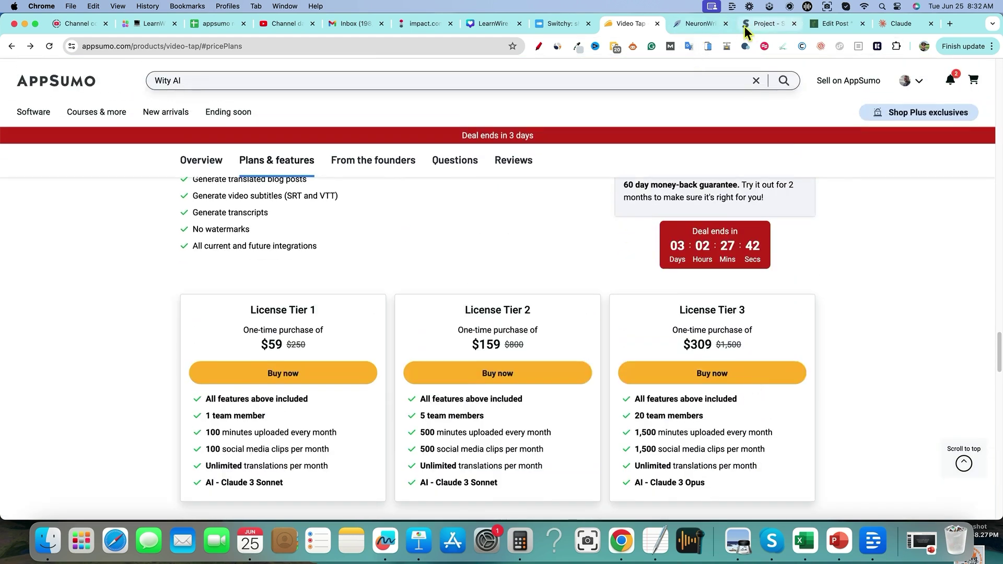
{"action": "left_click", "coordinate": [703, 23]}
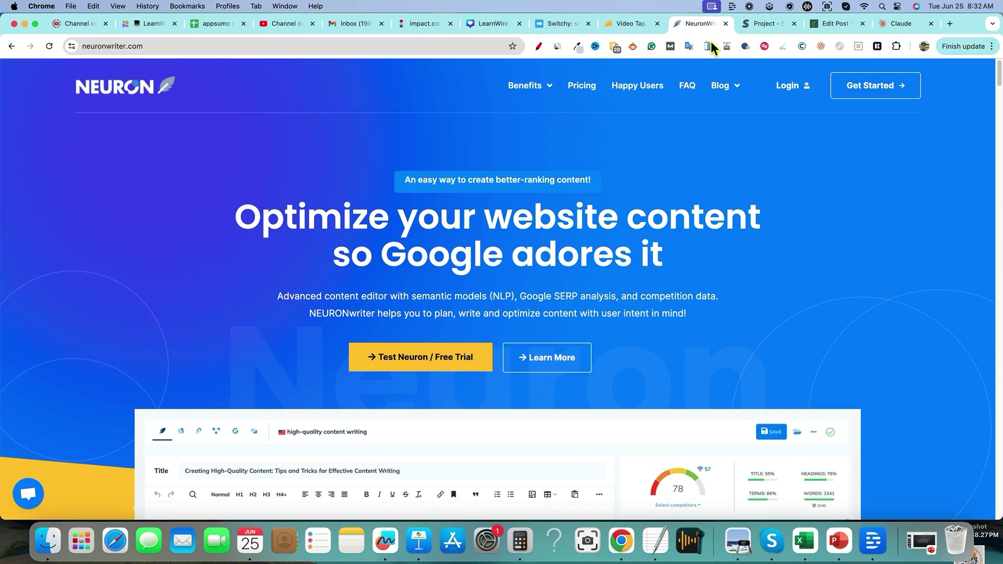
{"action": "left_click", "coordinate": [631, 26]}
{"action": "right_click", "coordinate": [640, 23]}
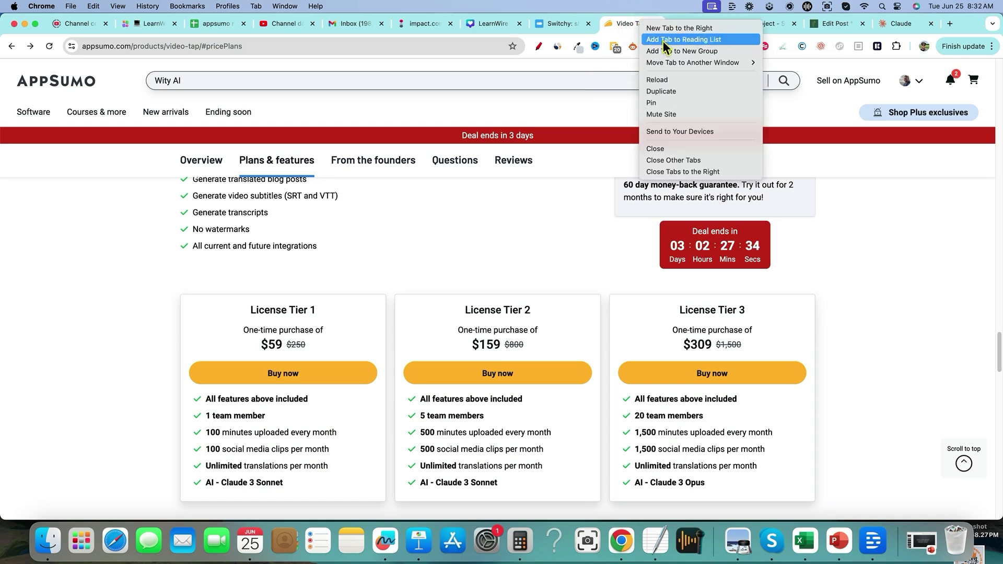
Duplicate the Video Tap tab and open the NeuronWriter deal from the Ending soon collection
{"action": "left_click", "coordinate": [661, 92]}
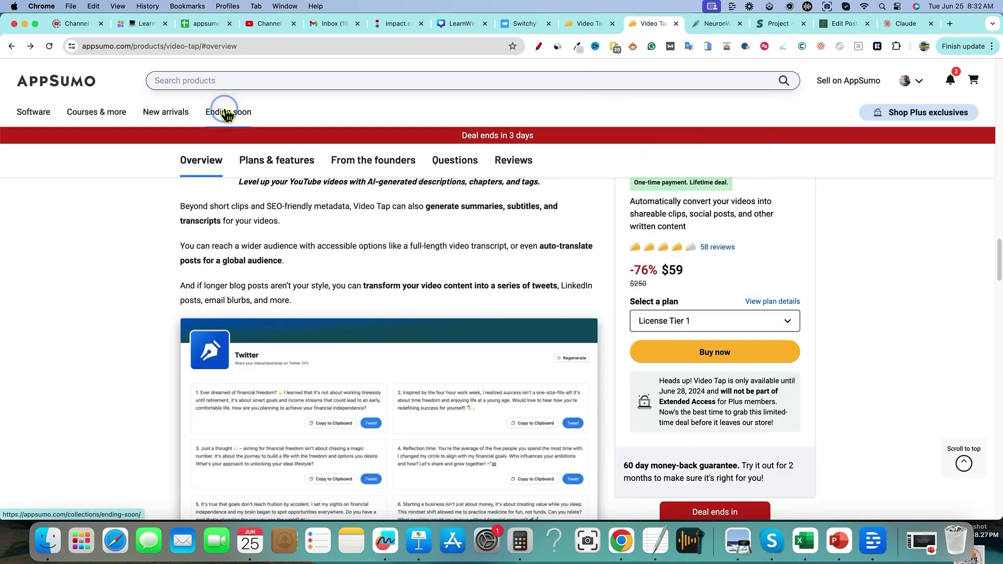
{"action": "left_click", "coordinate": [228, 112]}
{"action": "scroll", "coordinate": [160, 333], "scroll_direction": "down", "scroll_amount": 10}
{"action": "scroll", "coordinate": [160, 333], "scroll_direction": "down", "scroll_amount": 4}
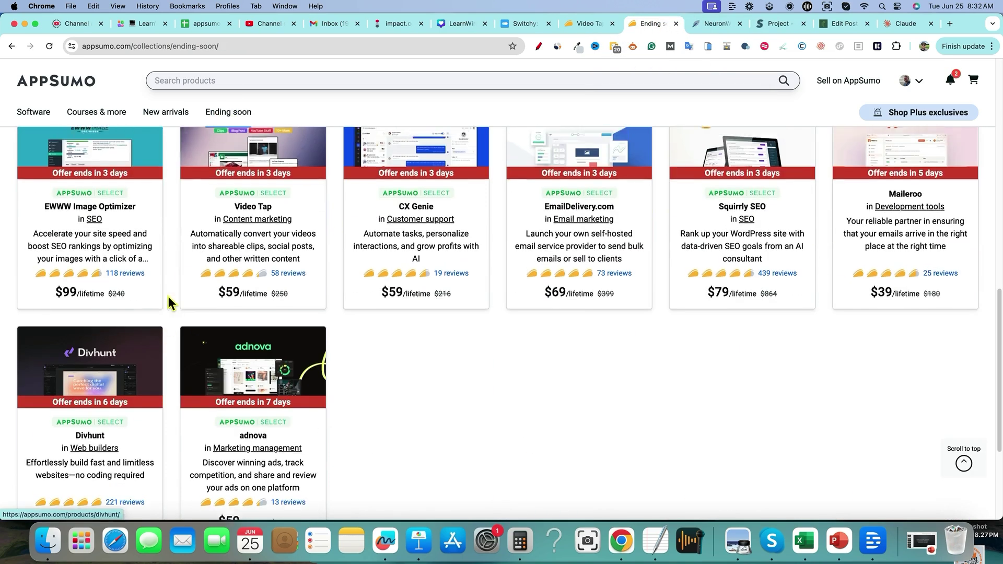
{"action": "scroll", "coordinate": [168, 303], "scroll_direction": "up", "scroll_amount": 6}
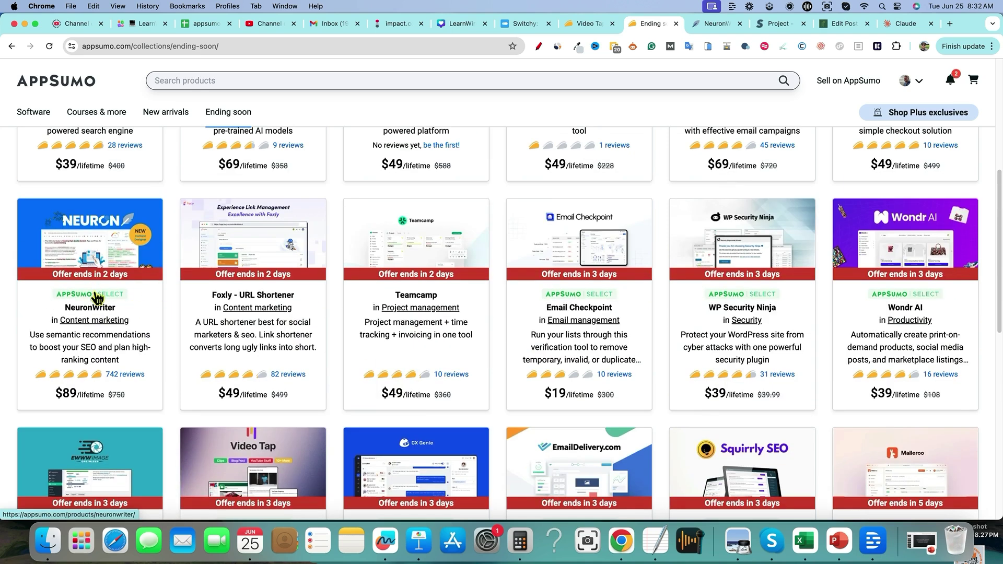
{"action": "left_click", "coordinate": [85, 307]}
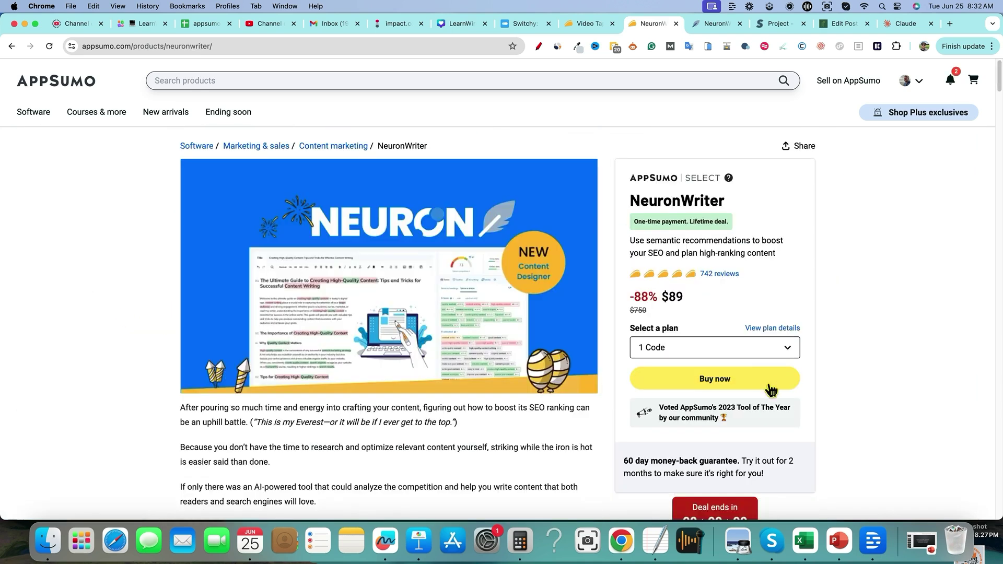
Highlight the 2023 Tool of The Year award on the $89 NeuronWriter deal page
{"action": "scroll", "coordinate": [767, 495], "scroll_direction": "down", "scroll_amount": 2}
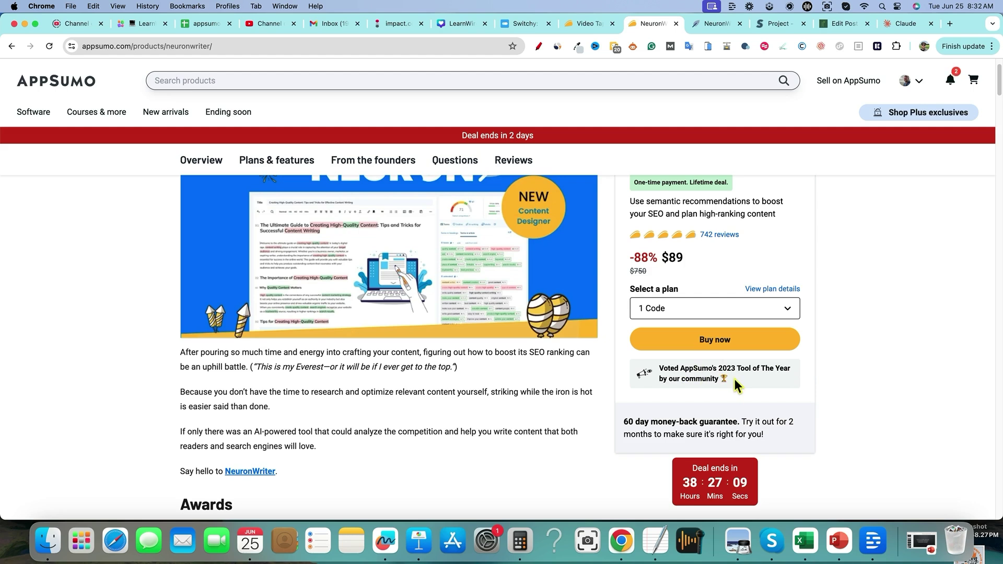
{"action": "left_click_drag", "start_coordinate": [732, 381], "coordinate": [664, 364]}
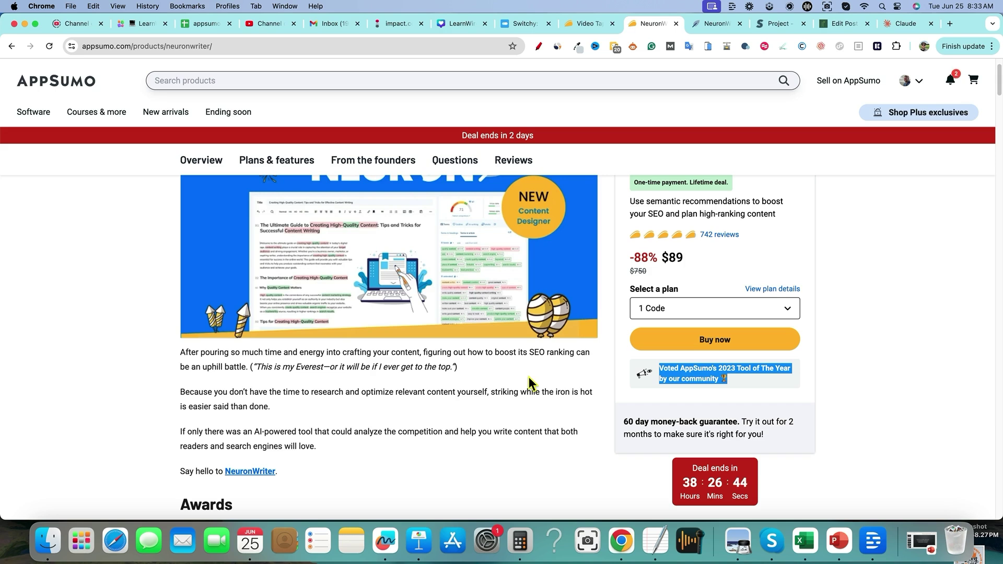
{"action": "left_click", "coordinate": [578, 406]}
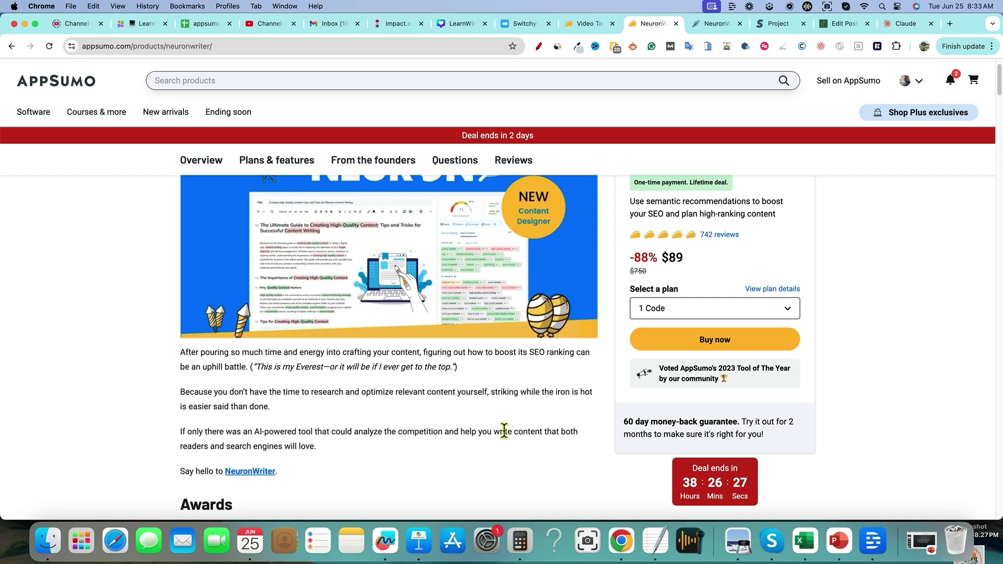
{"action": "scroll", "coordinate": [439, 426], "scroll_direction": "up", "scroll_amount": 2}
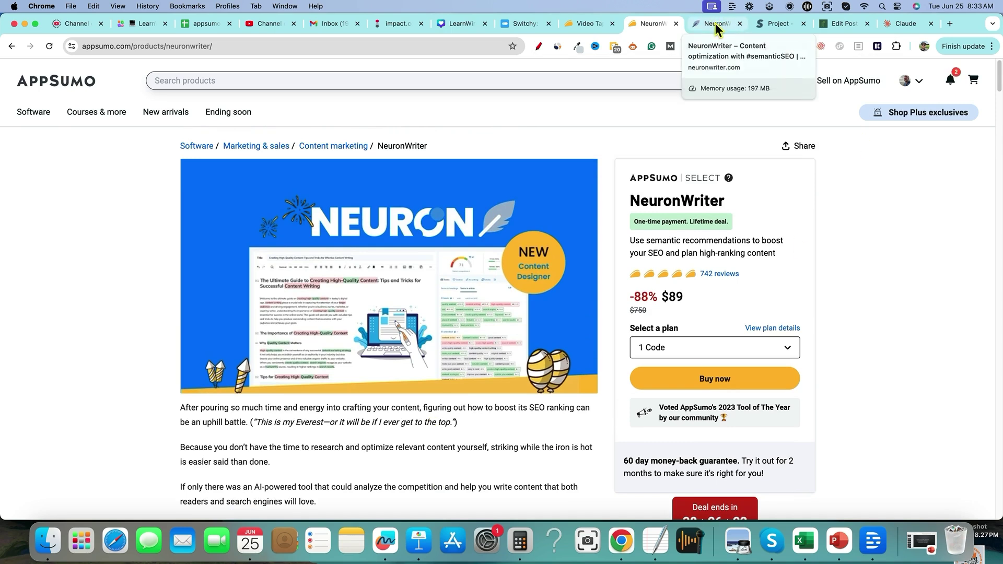
Review LearnWirePro's keyword rankings in SERPRobot, then head to YouTube in a new tab
{"action": "left_click", "coordinate": [773, 25]}
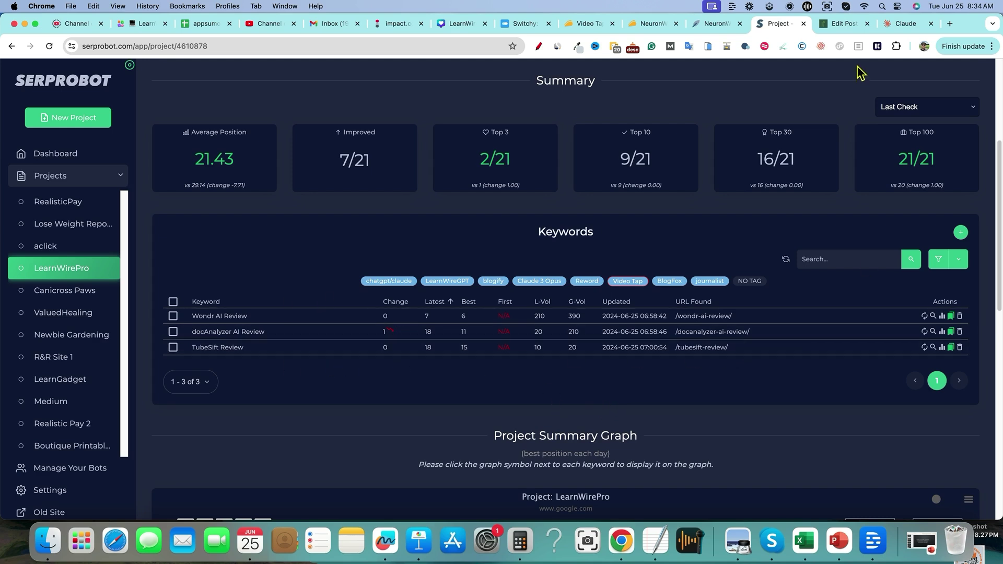
{"action": "left_click", "coordinate": [950, 23]}
{"action": "left_click", "coordinate": [472, 253]}
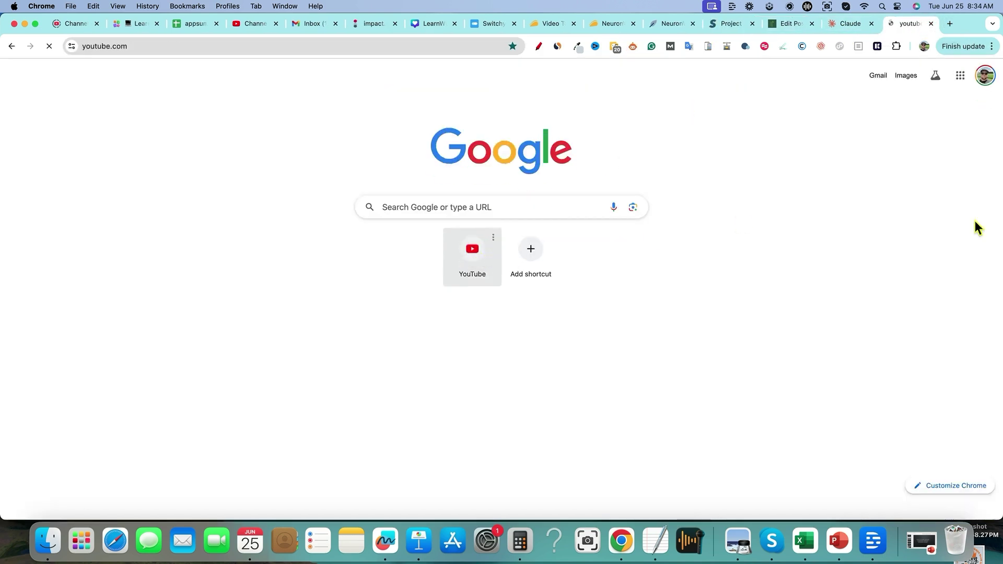
Scroll through the LearnWire Videos page, topped by the Btrendy Review upload
{"action": "scroll", "coordinate": [409, 280], "scroll_direction": "down", "scroll_amount": 3}
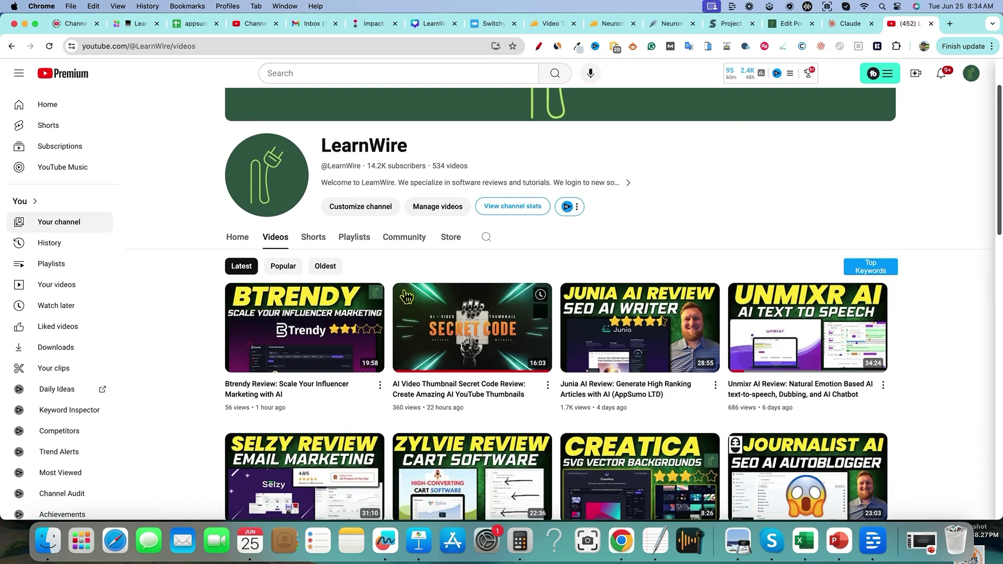
{"action": "scroll", "coordinate": [407, 297], "scroll_direction": "down", "scroll_amount": 5}
{"action": "scroll", "coordinate": [470, 313], "scroll_direction": "up", "scroll_amount": 5}
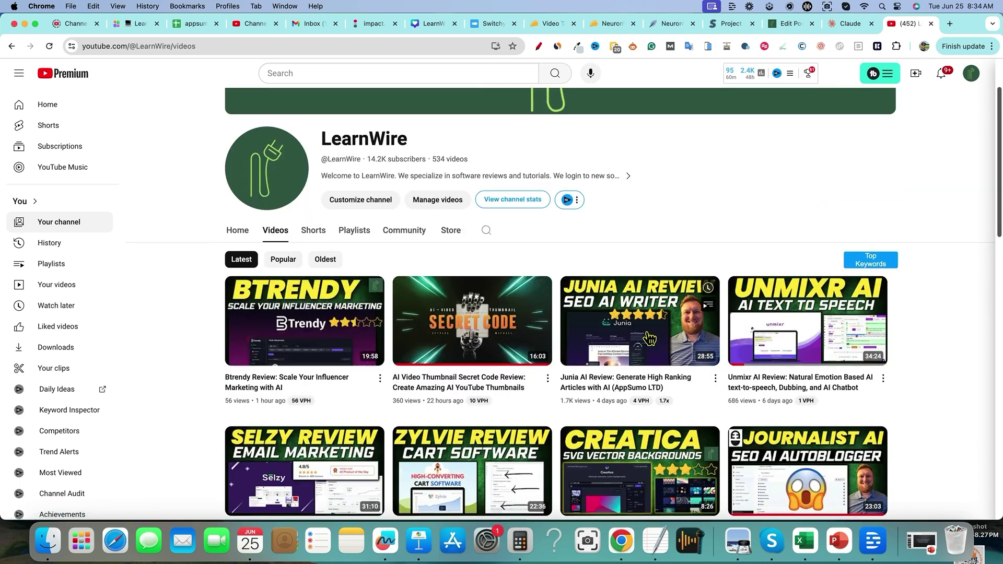
{"action": "scroll", "coordinate": [971, 410], "scroll_direction": "down", "scroll_amount": 1}
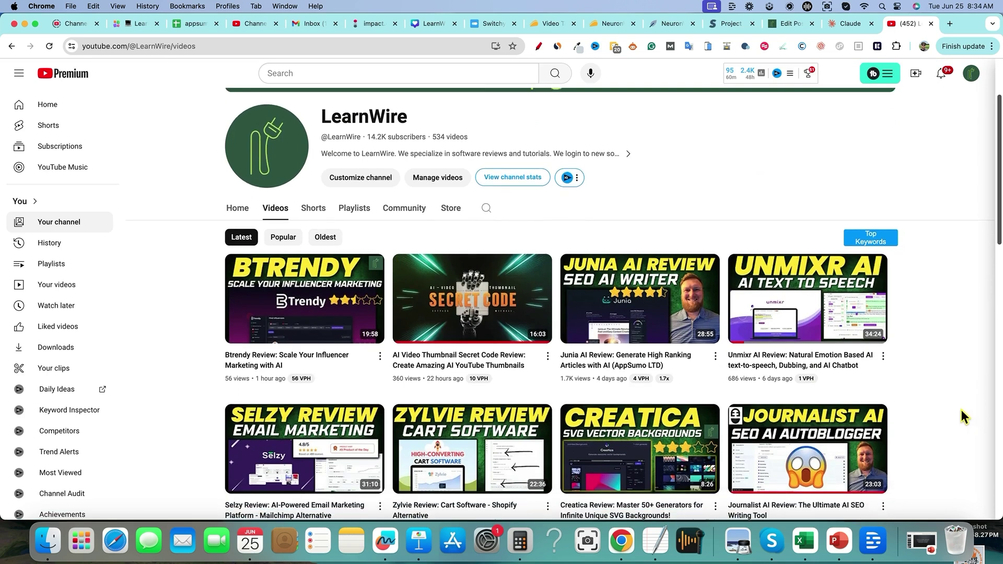
{"action": "scroll", "coordinate": [593, 414], "scroll_direction": "down", "scroll_amount": 1}
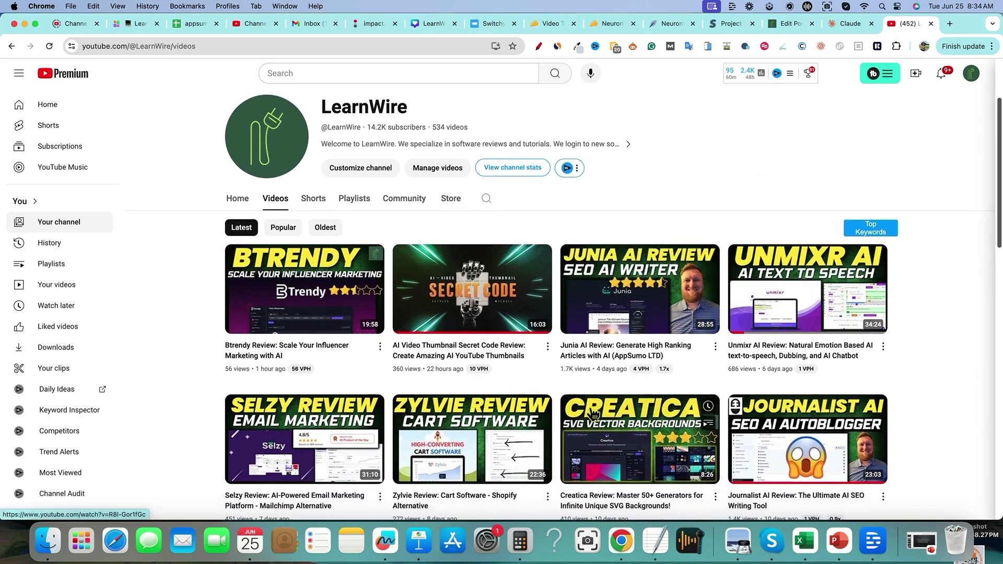
{"action": "scroll", "coordinate": [593, 414], "scroll_direction": "down", "scroll_amount": 4}
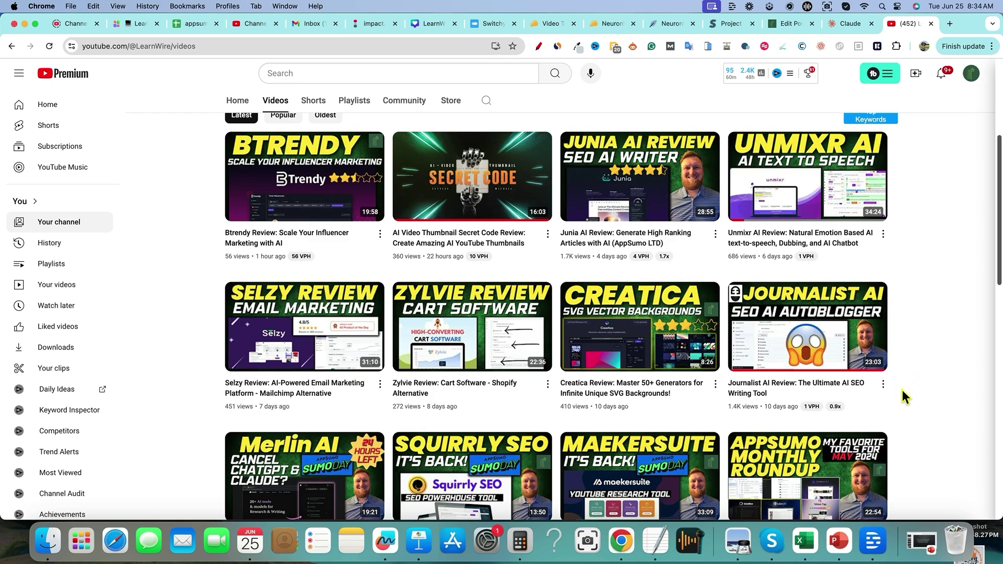
{"action": "scroll", "coordinate": [902, 392], "scroll_direction": "down", "scroll_amount": 1}
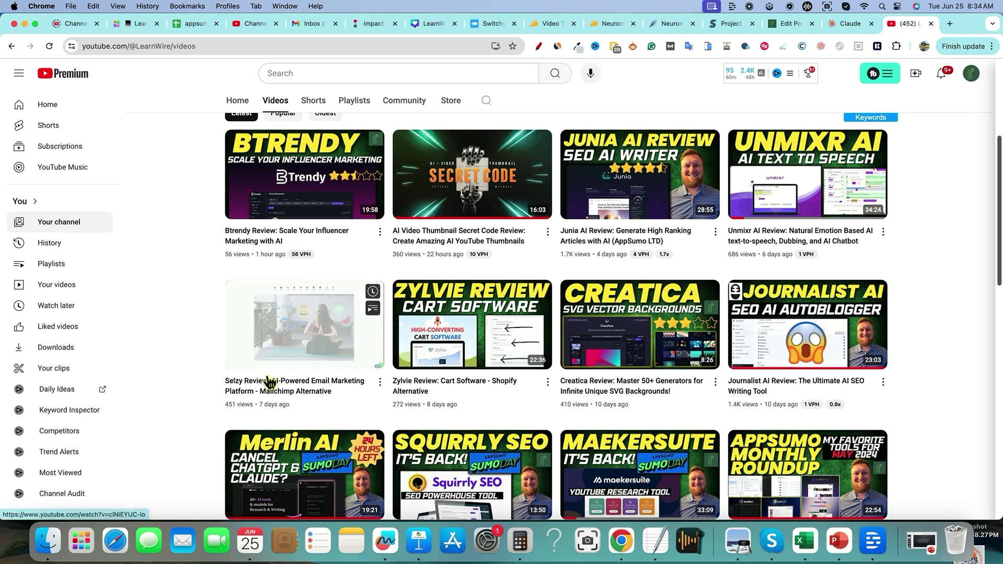
{"action": "scroll", "coordinate": [266, 383], "scroll_direction": "down", "scroll_amount": 2}
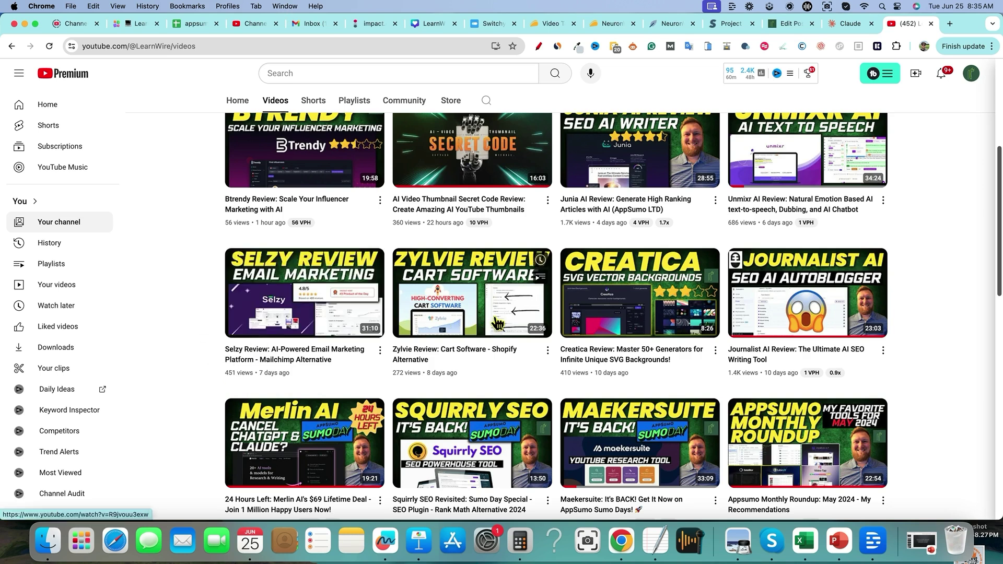
{"action": "scroll", "coordinate": [496, 321], "scroll_direction": "up", "scroll_amount": 1}
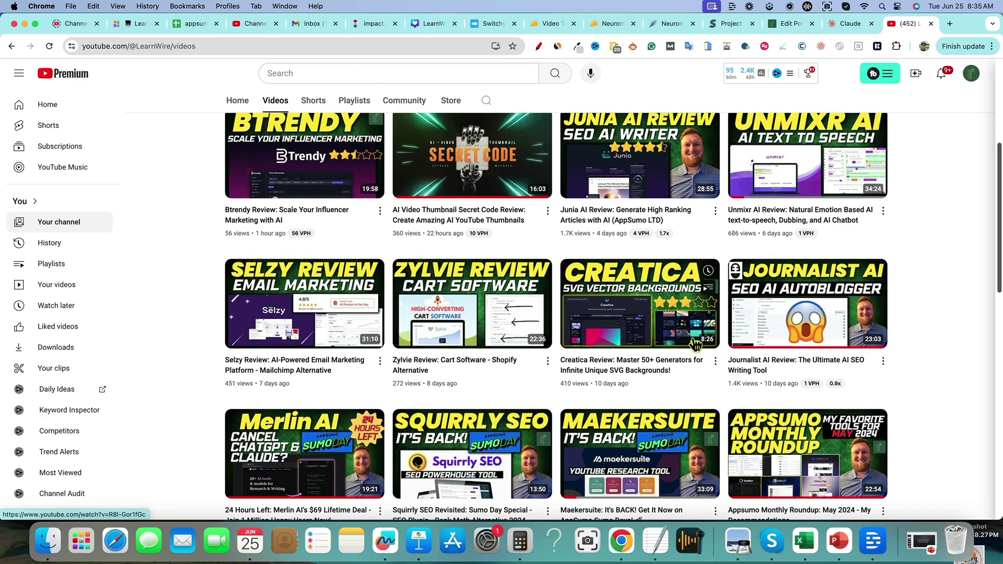
{"action": "scroll", "coordinate": [939, 228], "scroll_direction": "up", "scroll_amount": 3}
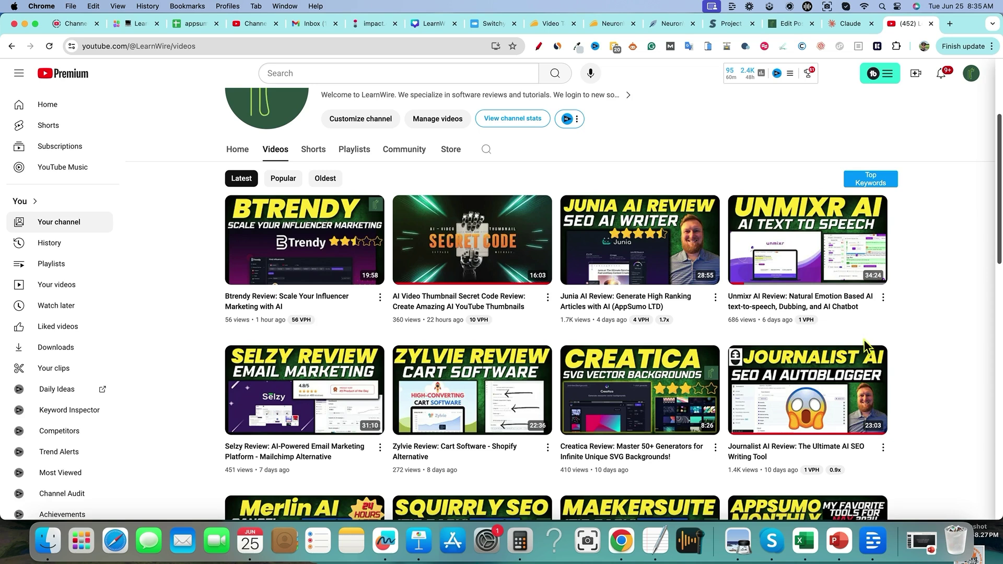
Copy 'ZebraCat AI Review' from the WordPress post title and go to NeuronWriter's homepage
{"action": "left_click", "coordinate": [789, 24]}
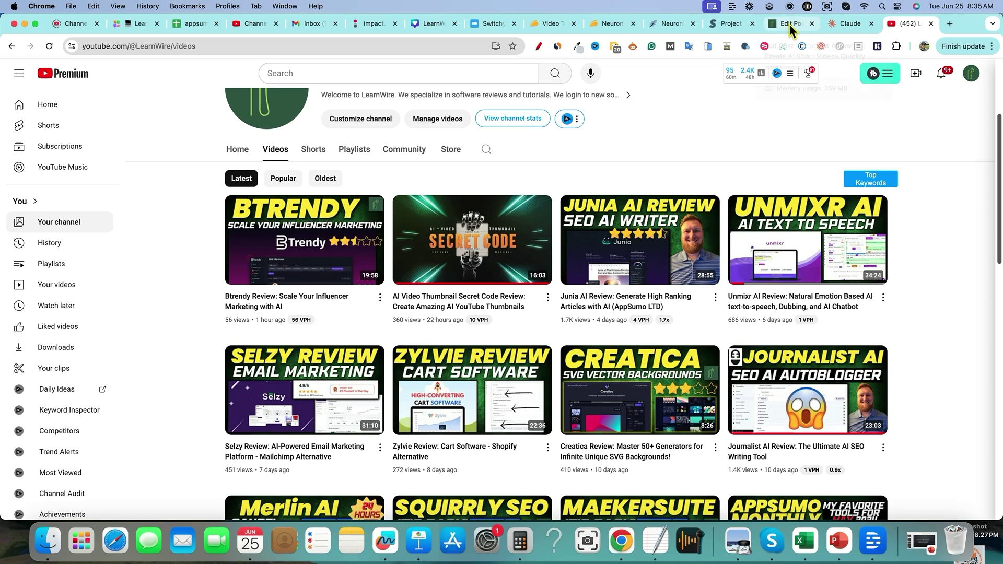
{"action": "scroll", "coordinate": [462, 194], "scroll_direction": "up", "scroll_amount": 3}
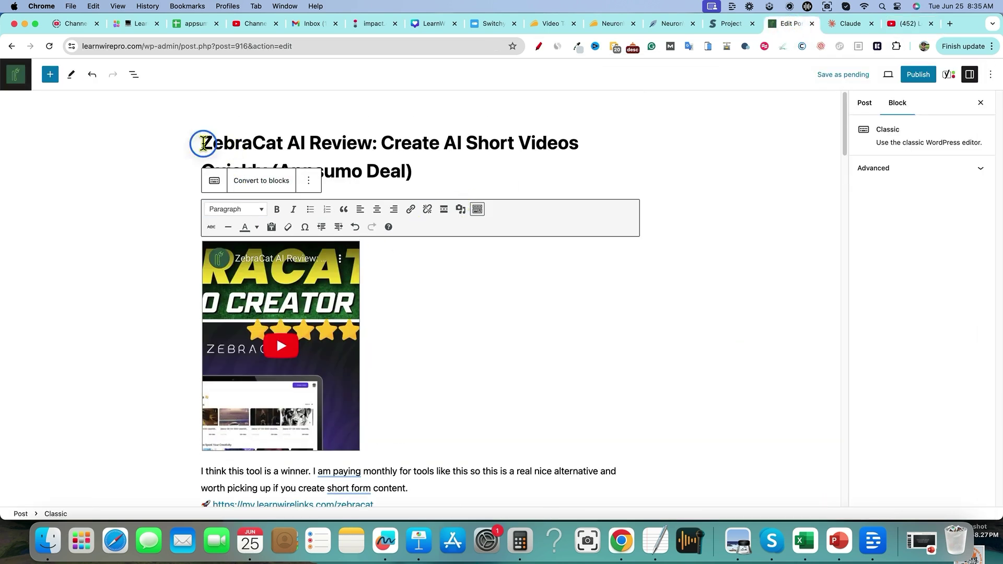
{"action": "left_click_drag", "start_coordinate": [203, 143], "coordinate": [371, 146]}
{"action": "key", "text": "super+c"}
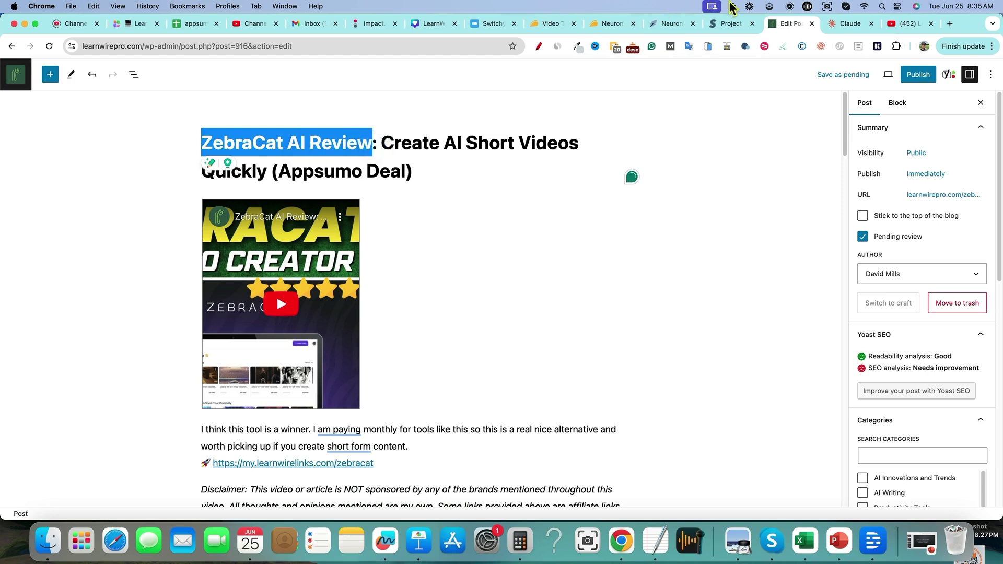
{"action": "left_click", "coordinate": [674, 23]}
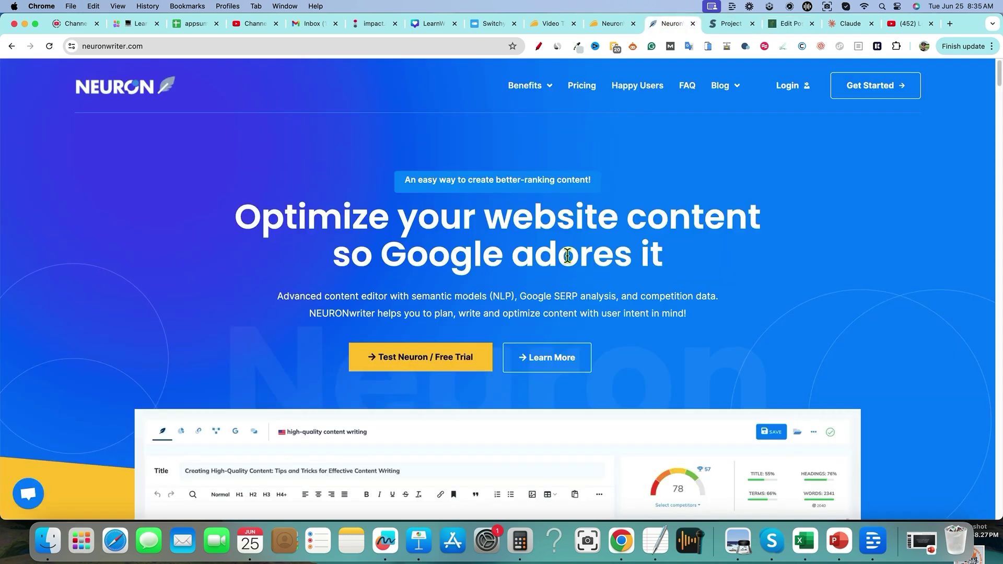
Glance at Video Tap's pricing tiers, then return to the $89 NeuronWriter deal page
{"action": "left_click", "coordinate": [550, 23]}
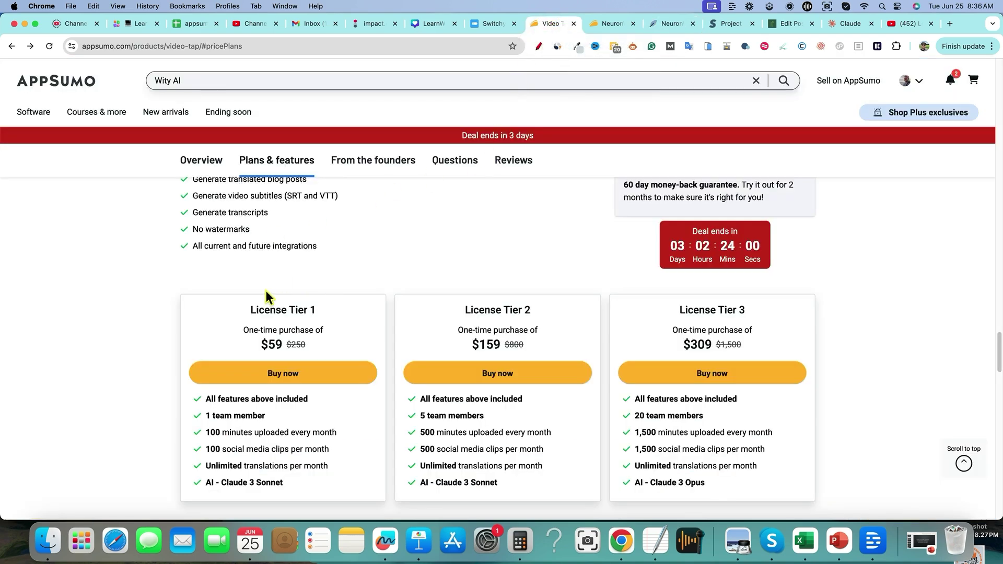
{"action": "scroll", "coordinate": [313, 314], "scroll_direction": "down", "scroll_amount": 1}
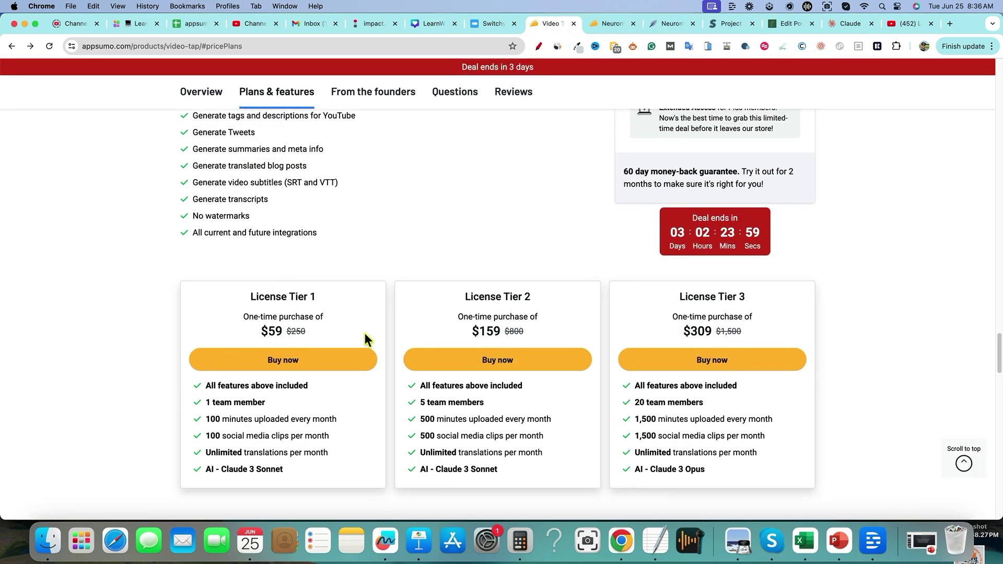
{"action": "left_click", "coordinate": [616, 23]}
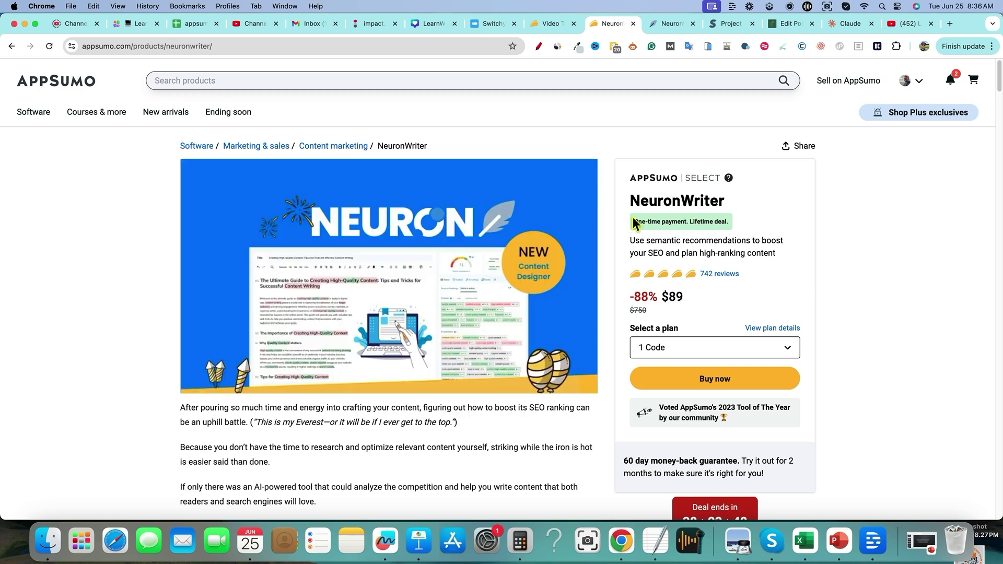
Log in to NeuronWriter, open the learnwirepro.com project, then check SERPRobot's LearnWirePro rankings
{"action": "left_click", "coordinate": [673, 24]}
{"action": "left_click", "coordinate": [794, 89]}
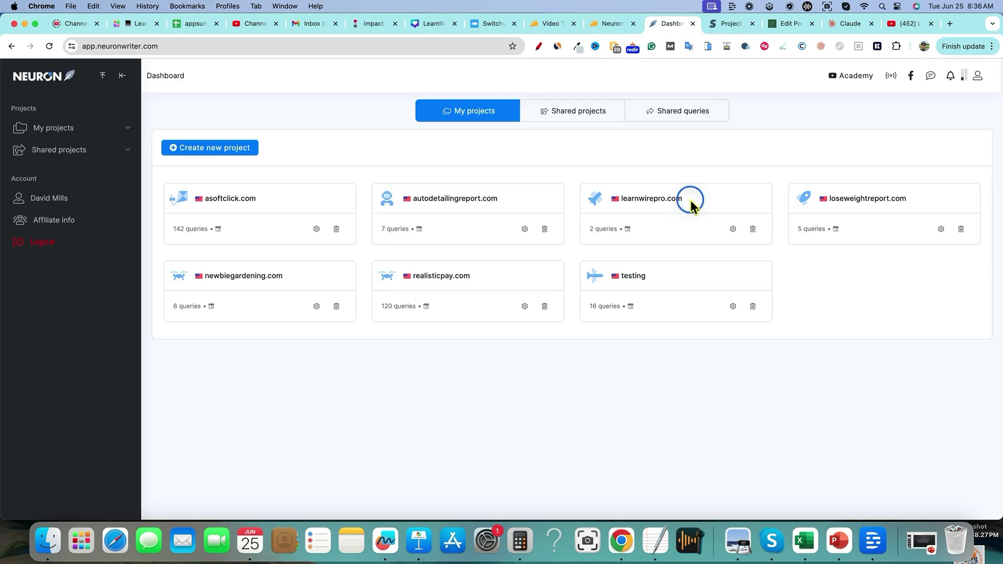
{"action": "left_click", "coordinate": [666, 197]}
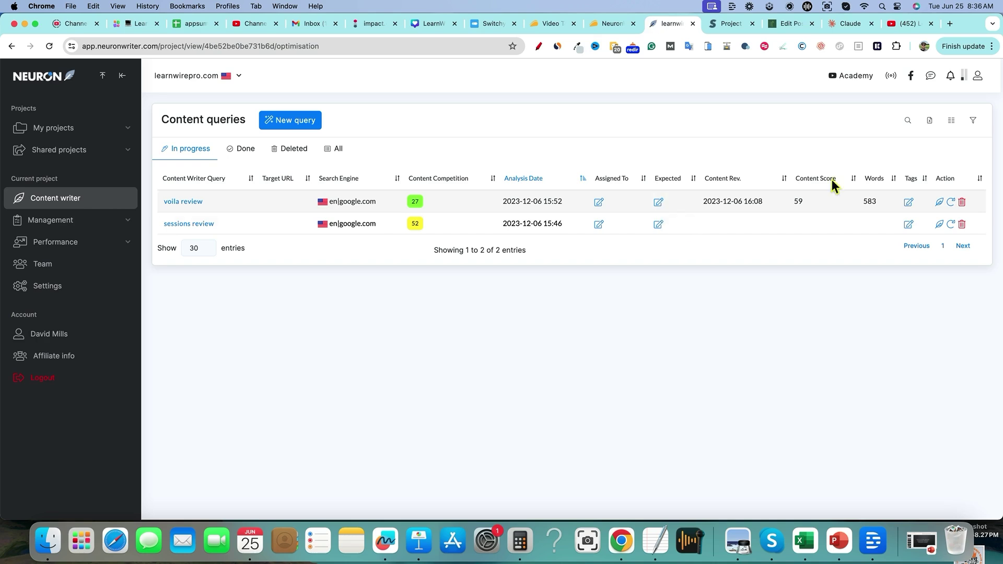
{"action": "left_click", "coordinate": [727, 24]}
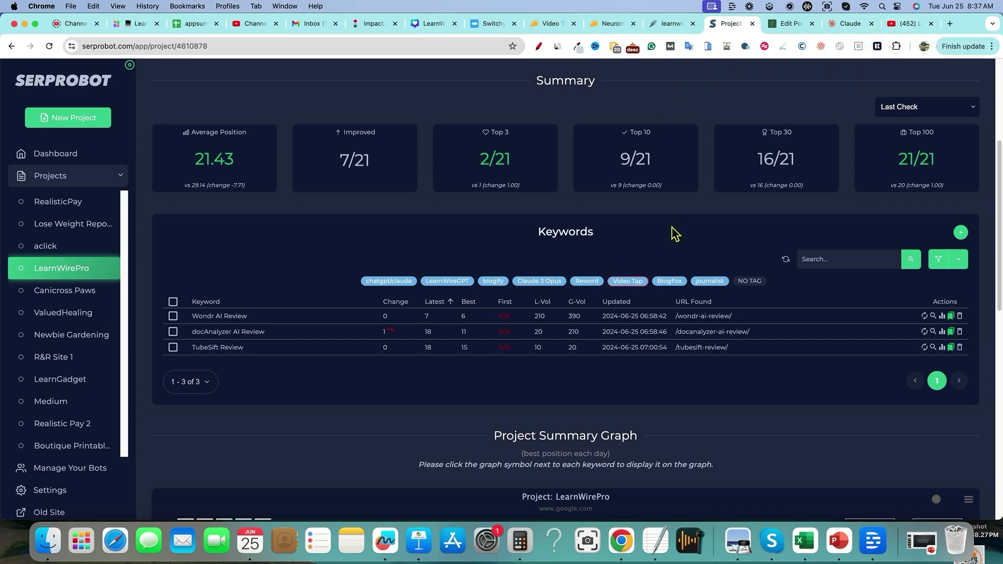
{"action": "left_click", "coordinate": [675, 25]}
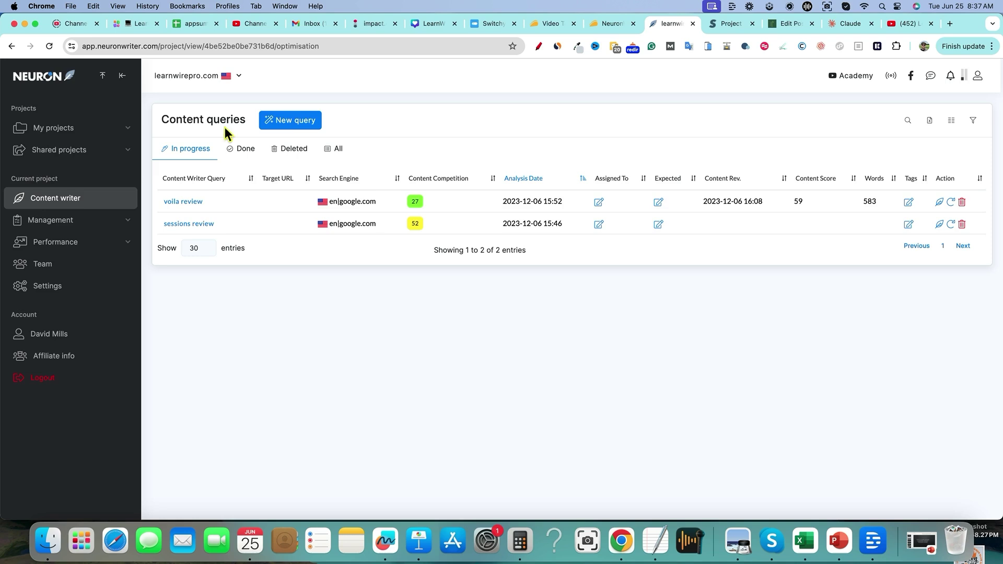
Paste 'ZebraCat AI Review' as a new content query keyword and start its analysis
{"action": "left_click", "coordinate": [292, 121]}
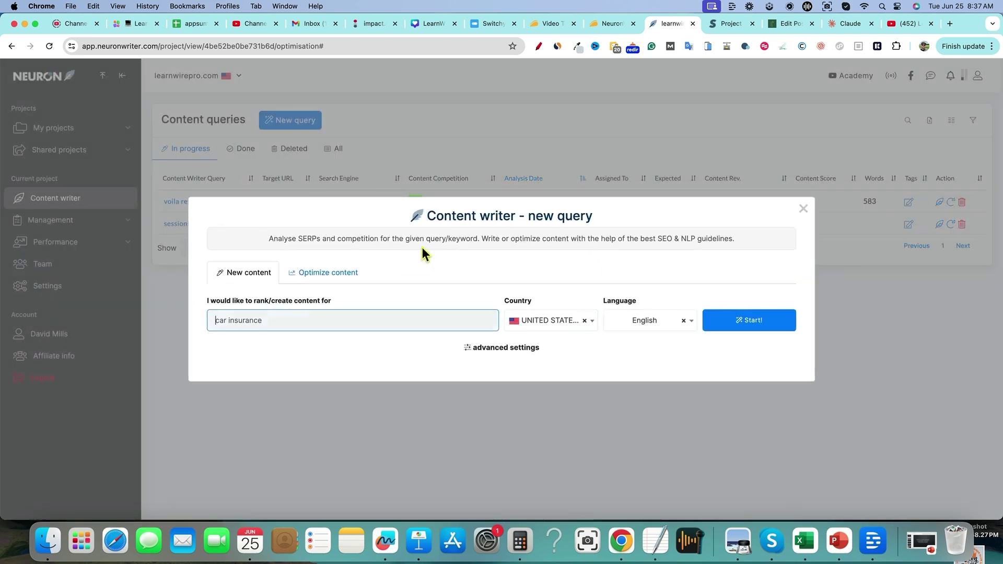
{"action": "left_click", "coordinate": [218, 320]}
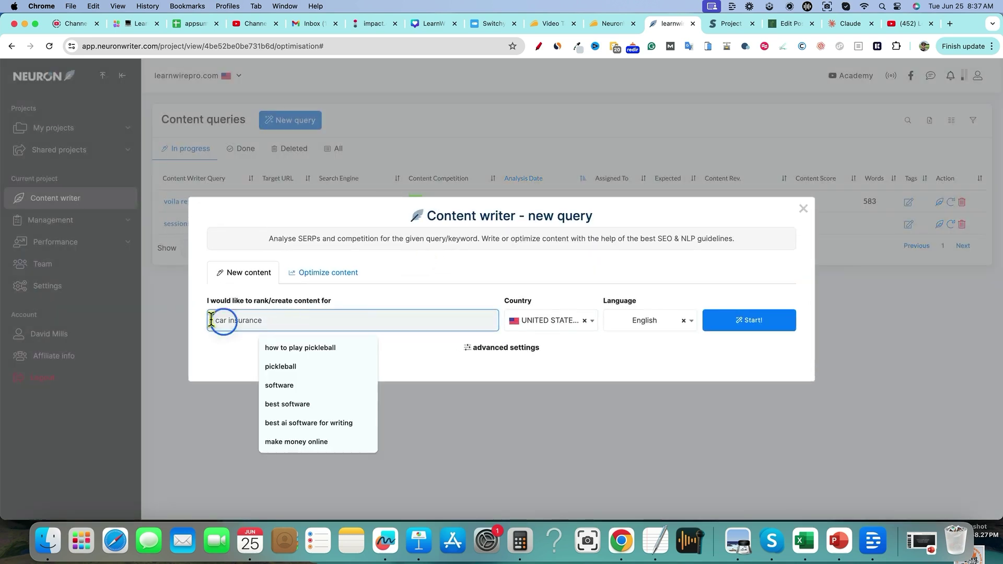
{"action": "key", "text": "super+v"}
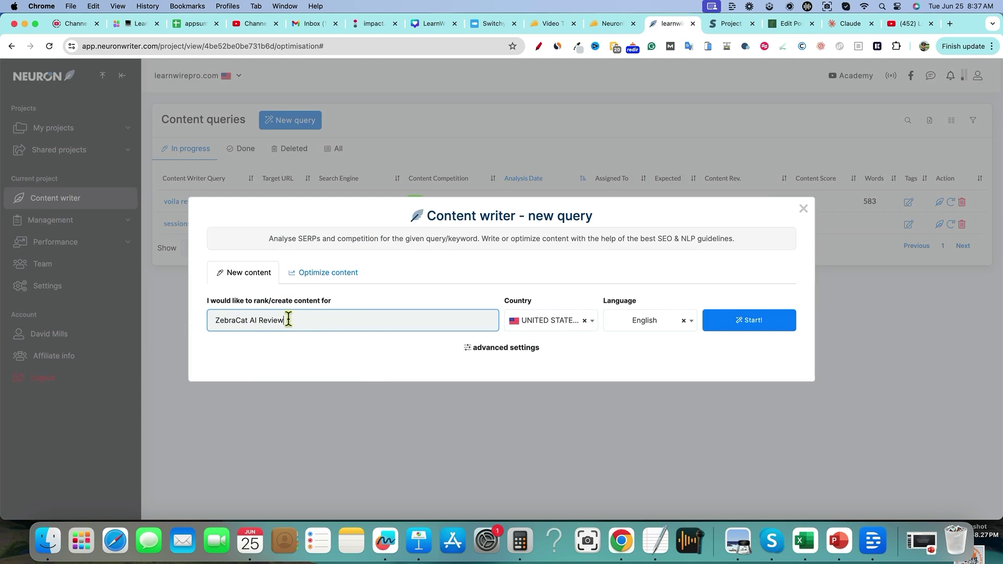
{"action": "left_click", "coordinate": [747, 327]}
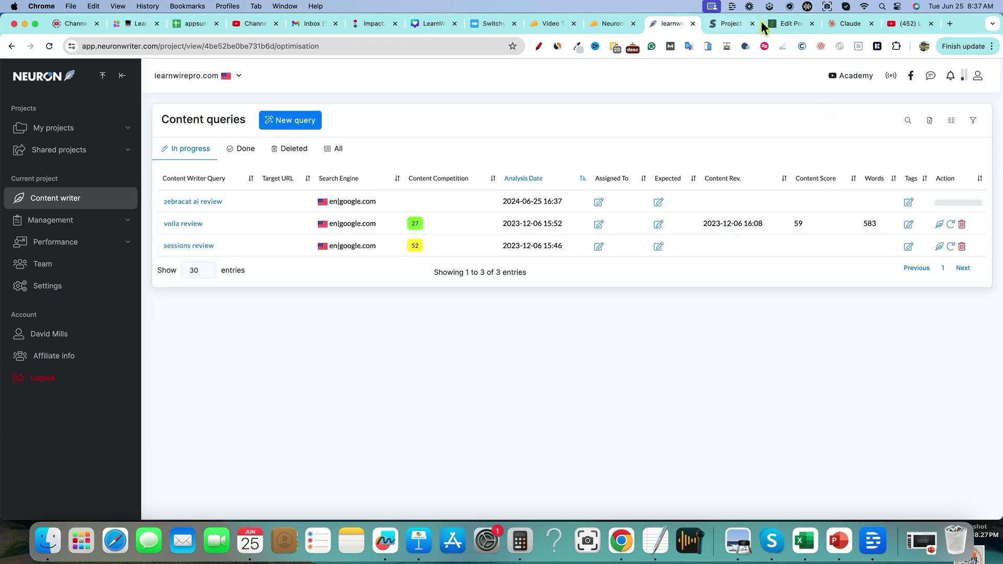
{"action": "left_click", "coordinate": [789, 24]}
Return to the YouTube channel's videos page and browse its uploads
{"action": "left_click", "coordinate": [909, 24]}
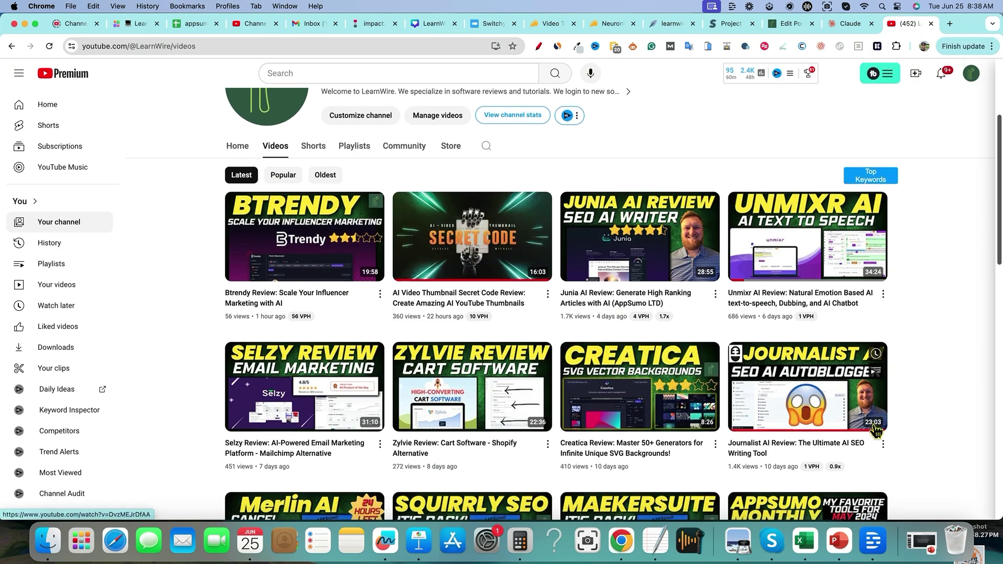
{"action": "scroll", "coordinate": [891, 425], "scroll_direction": "down", "scroll_amount": 5}
{"action": "scroll", "coordinate": [889, 424], "scroll_direction": "down", "scroll_amount": 3}
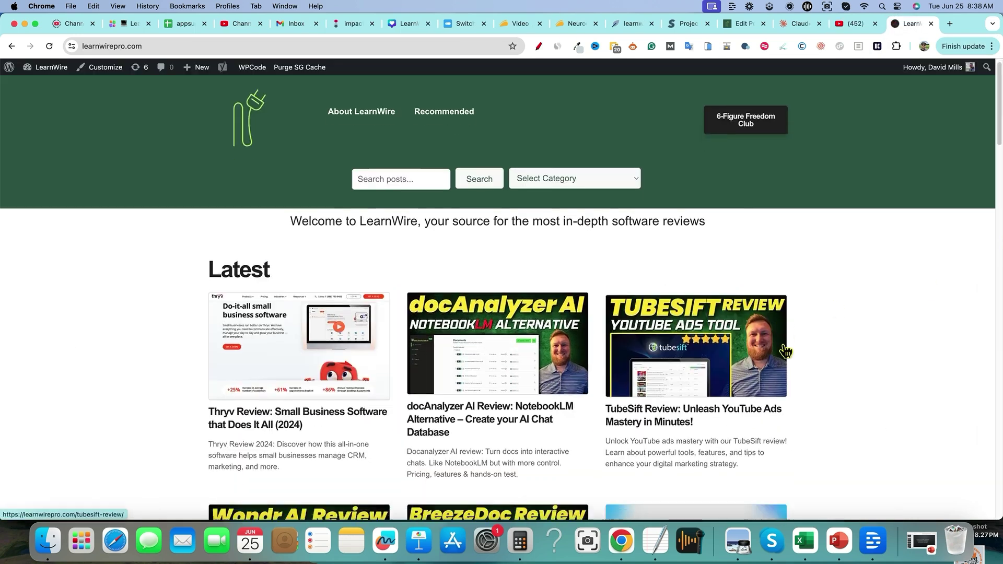
{"action": "scroll", "coordinate": [799, 349], "scroll_direction": "down", "scroll_amount": 3}
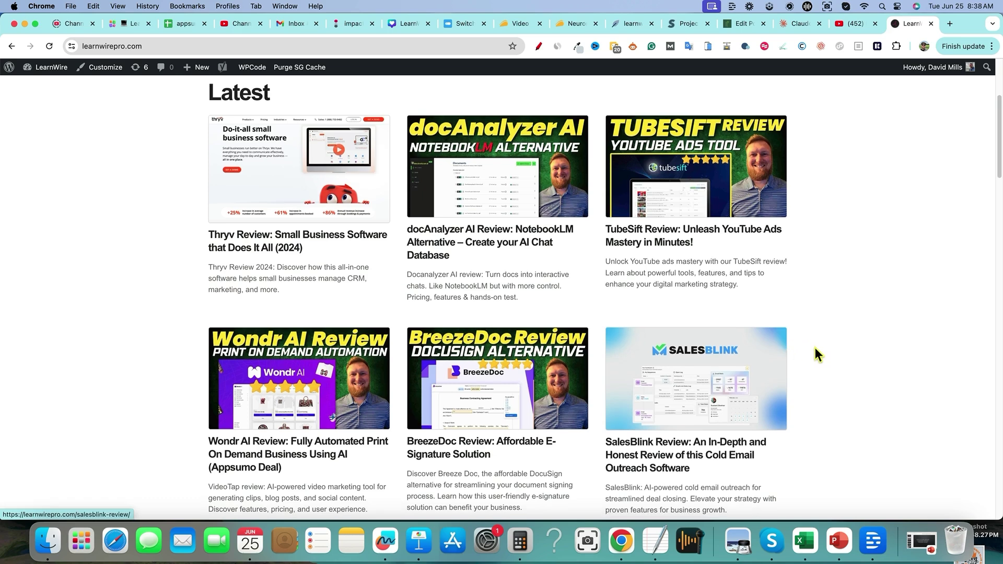
{"action": "scroll", "coordinate": [814, 349], "scroll_direction": "down", "scroll_amount": 4}
{"action": "scroll", "coordinate": [836, 354], "scroll_direction": "down", "scroll_amount": 4}
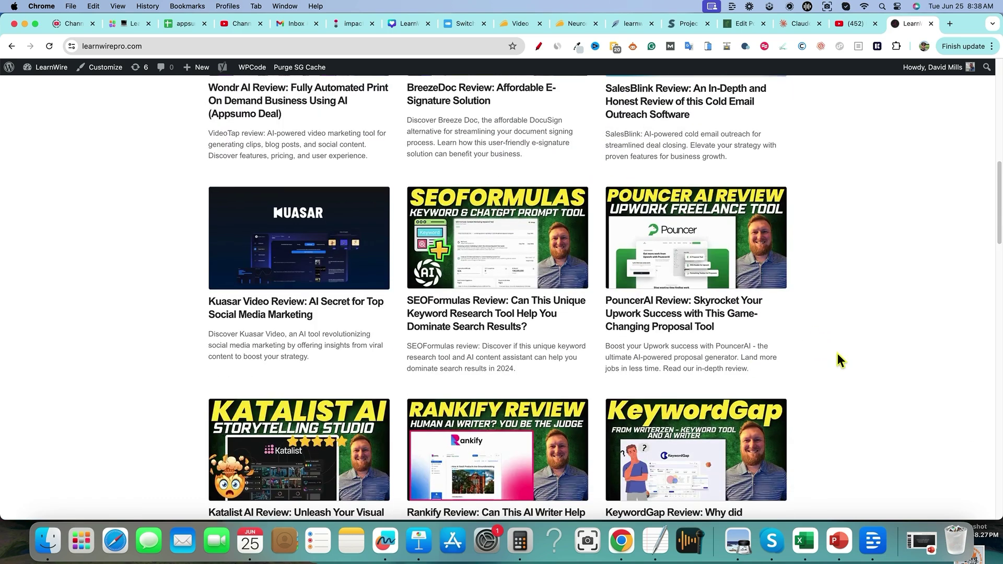
{"action": "scroll", "coordinate": [836, 354], "scroll_direction": "down", "scroll_amount": 2}
{"action": "scroll", "coordinate": [837, 354], "scroll_direction": "up", "scroll_amount": 10}
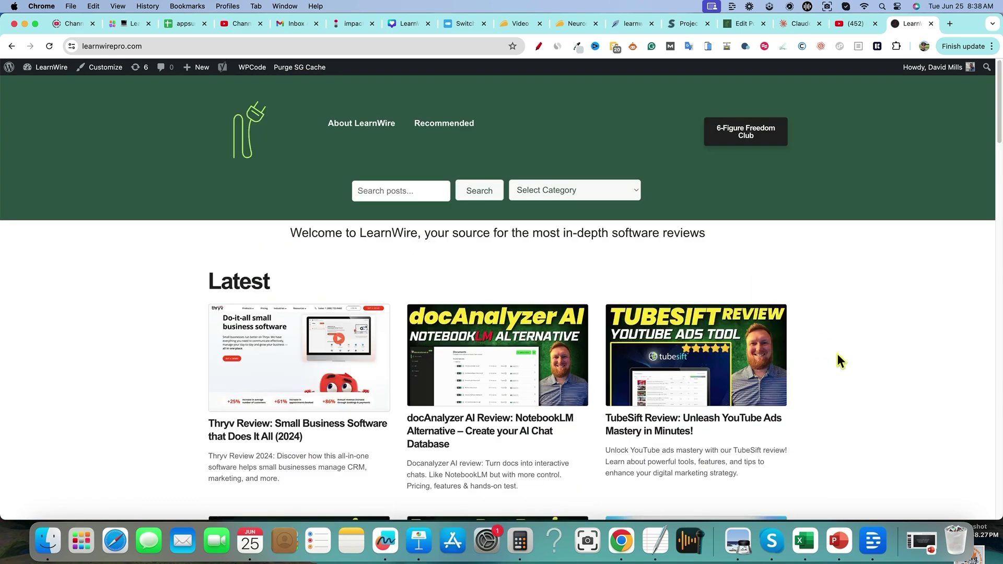
Copy the ZebraCat AI Review video link, then enter the VideoTap address in a new tab
{"action": "left_click", "coordinate": [856, 23]}
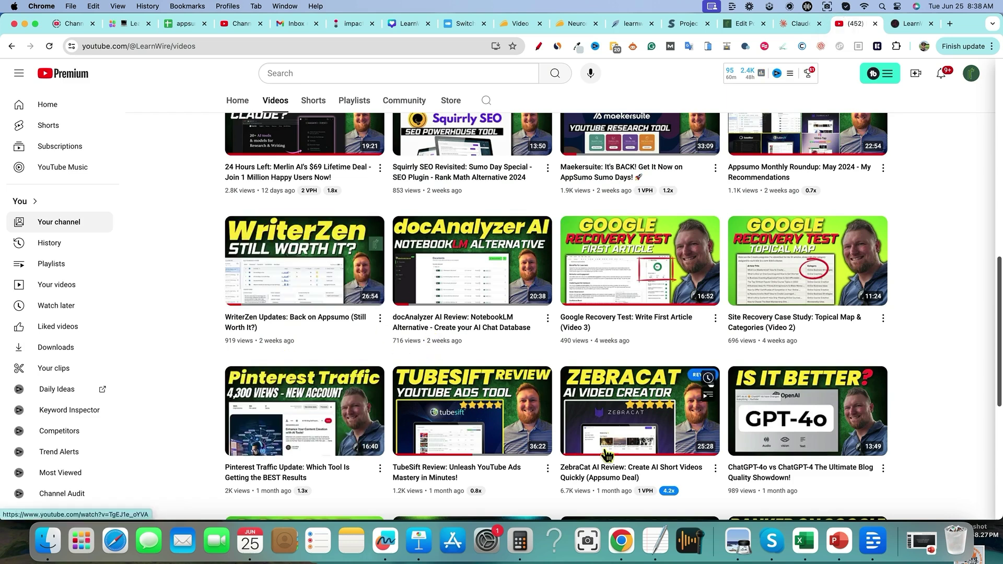
{"action": "right_click", "coordinate": [630, 476]}
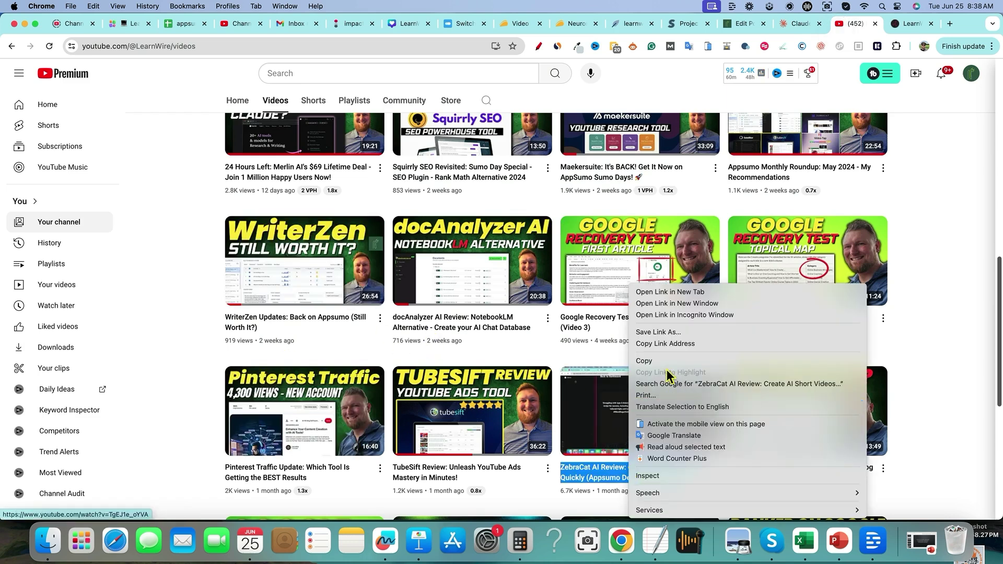
{"action": "left_click", "coordinate": [663, 343]}
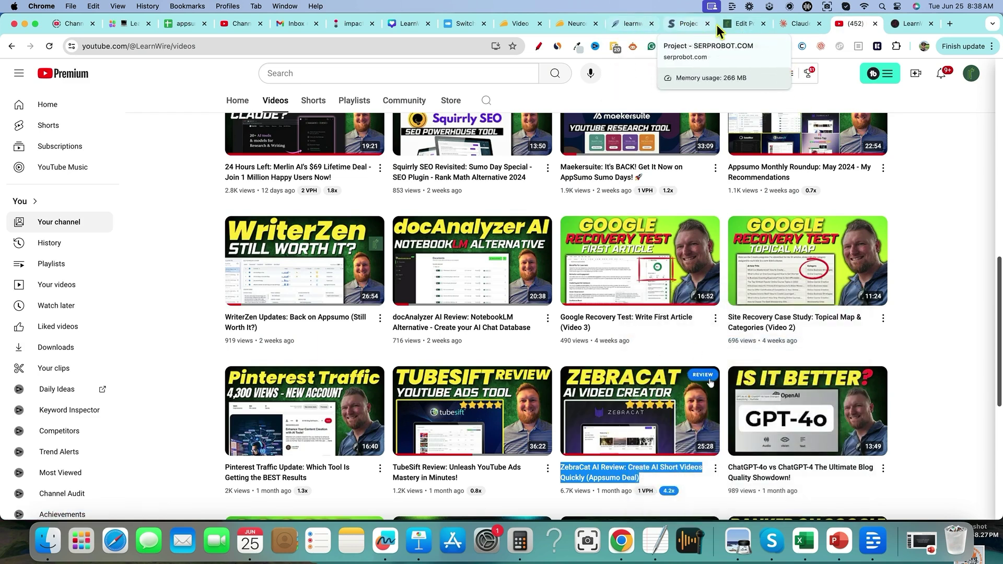
{"action": "left_click", "coordinate": [950, 23]}
{"action": "key", "text": "super+v"}
Load videotap.com, sign in with the saved credentials, and go to My Videos
{"action": "key", "text": "Return"}
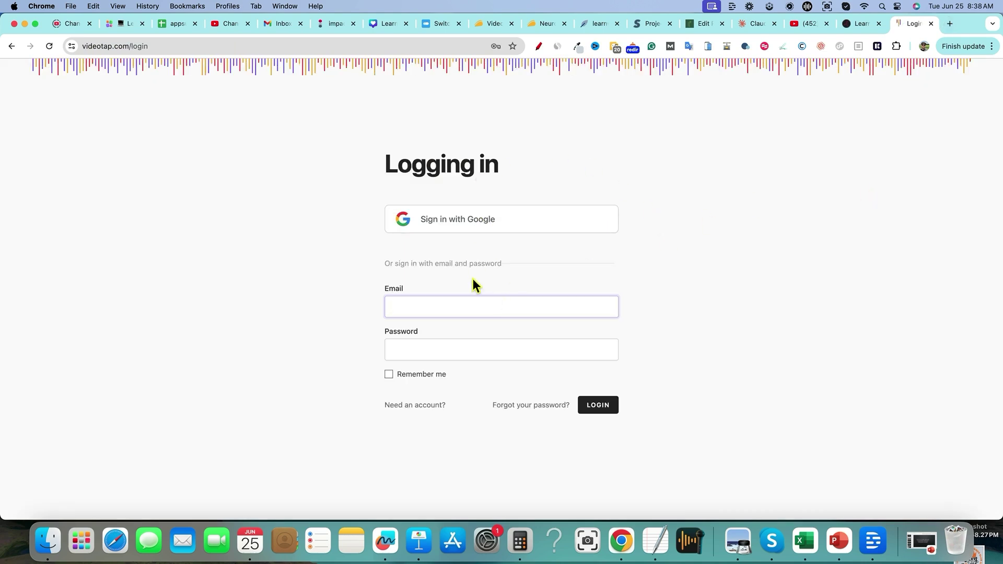
{"action": "key", "text": "Return"}
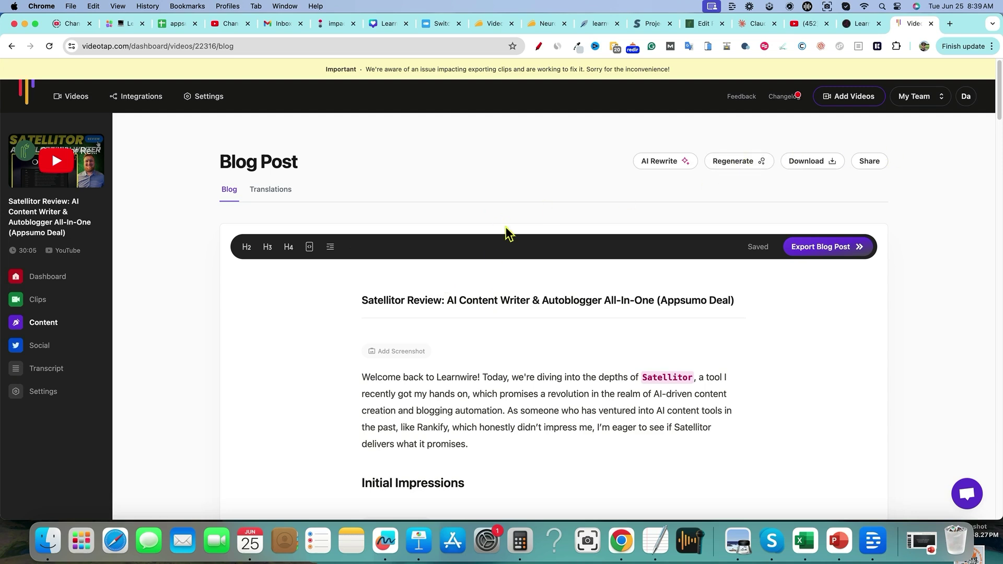
{"action": "left_click", "coordinate": [86, 98]}
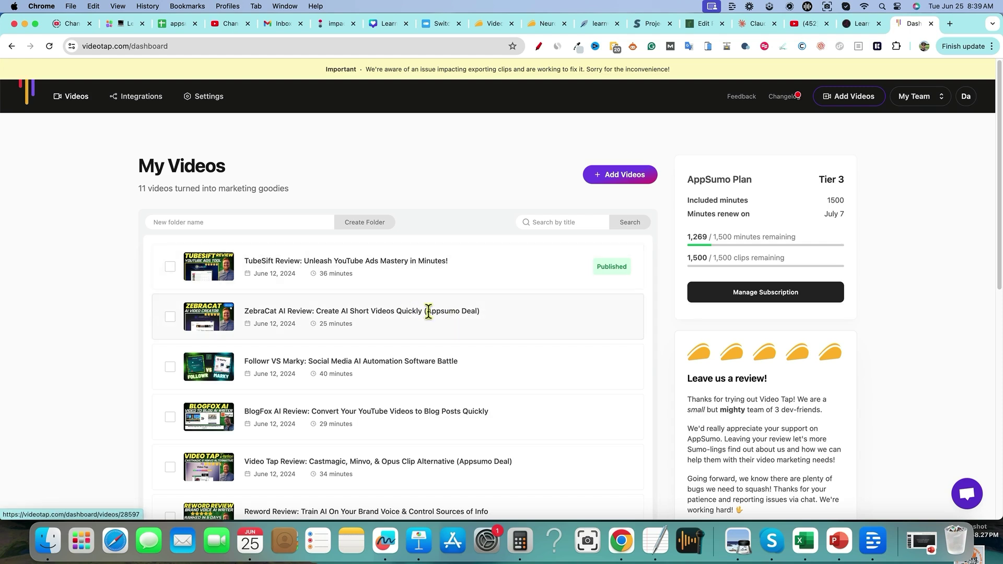
Open the ZebraCat AI Review video's dashboard and select its generated description
{"action": "scroll", "coordinate": [428, 312], "scroll_direction": "down", "scroll_amount": 10}
{"action": "scroll", "coordinate": [439, 323], "scroll_direction": "up", "scroll_amount": 10}
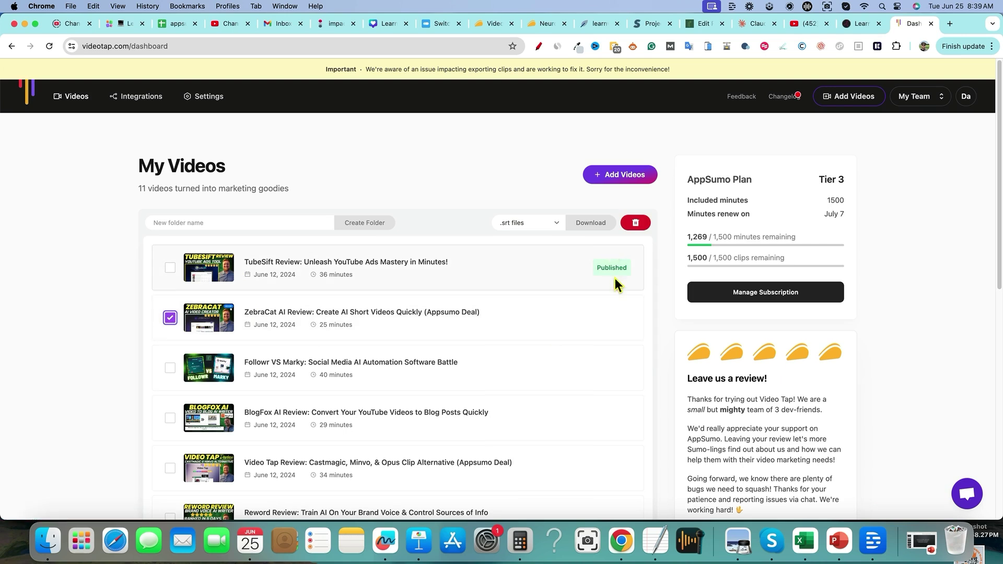
{"action": "left_click", "coordinate": [637, 174]}
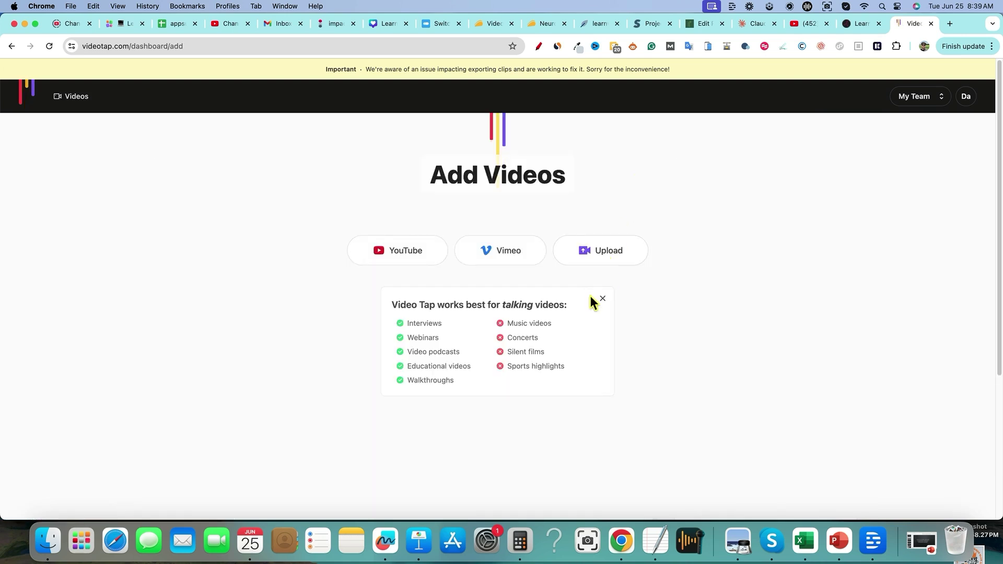
{"action": "key", "text": "super+bracketleft"}
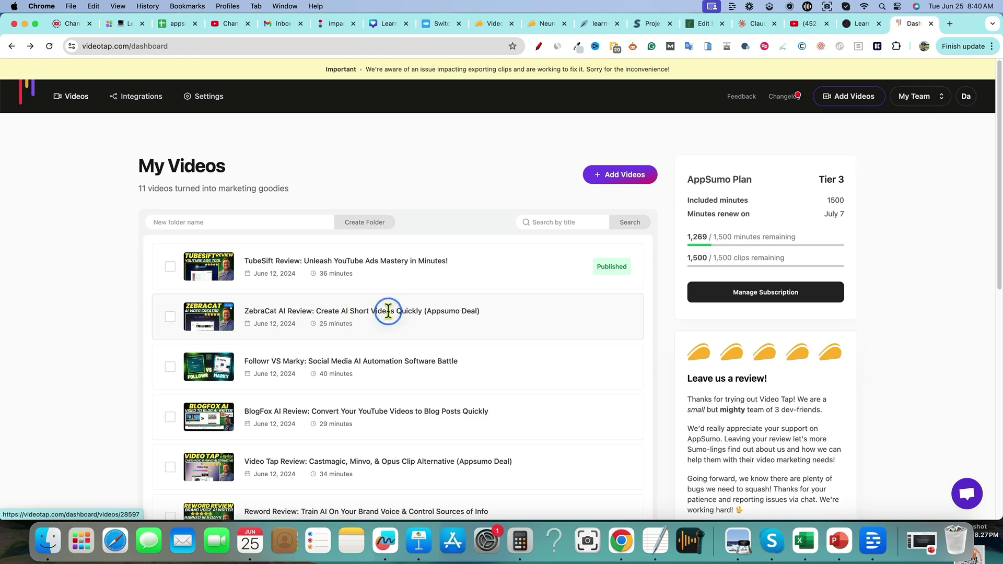
{"action": "left_click", "coordinate": [316, 311]}
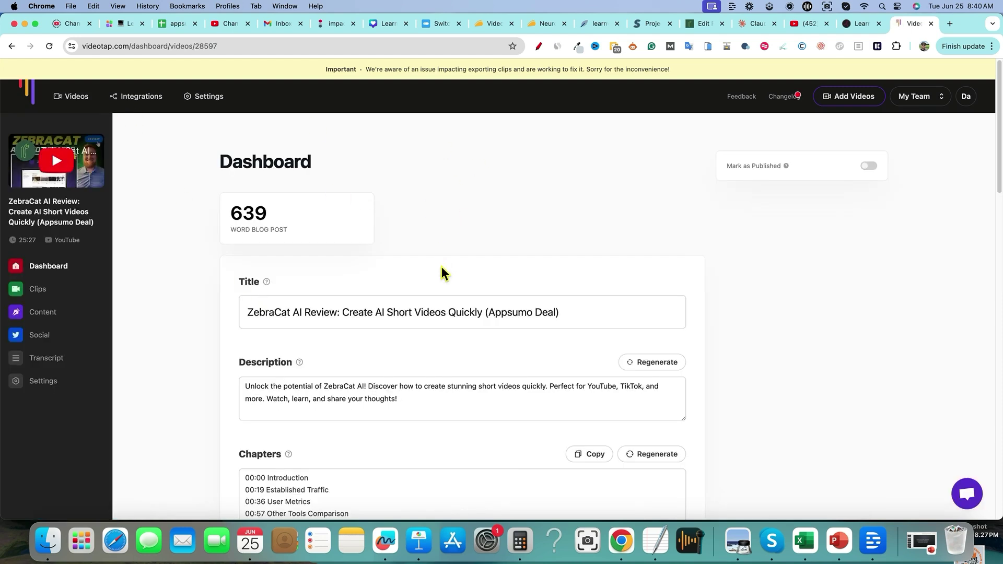
{"action": "scroll", "coordinate": [497, 313], "scroll_direction": "down", "scroll_amount": 2}
{"action": "scroll", "coordinate": [497, 313], "scroll_direction": "down", "scroll_amount": 5}
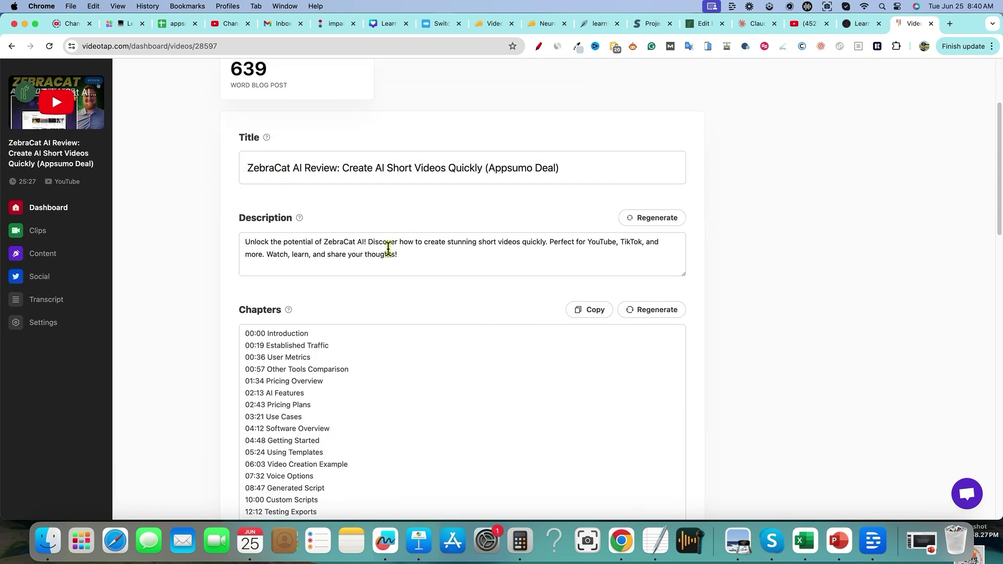
{"action": "left_click_drag", "start_coordinate": [399, 255], "coordinate": [243, 240]}
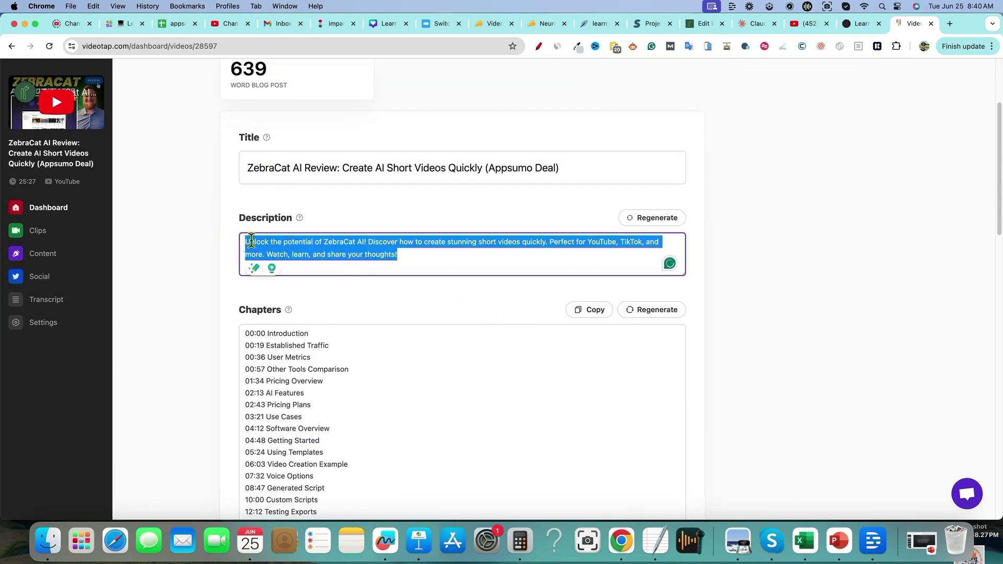
Paste the VideoTap summary as the post's meta description and delete its closing sentence
{"action": "left_click", "coordinate": [703, 24]}
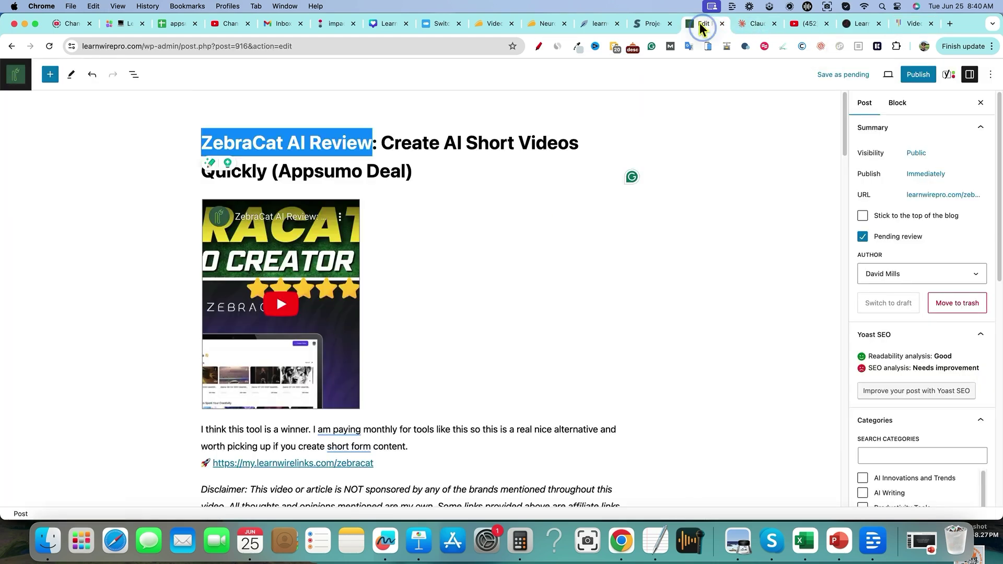
{"action": "scroll", "coordinate": [209, 366], "scroll_direction": "down", "scroll_amount": 2}
{"action": "scroll", "coordinate": [185, 366], "scroll_direction": "down", "scroll_amount": 15}
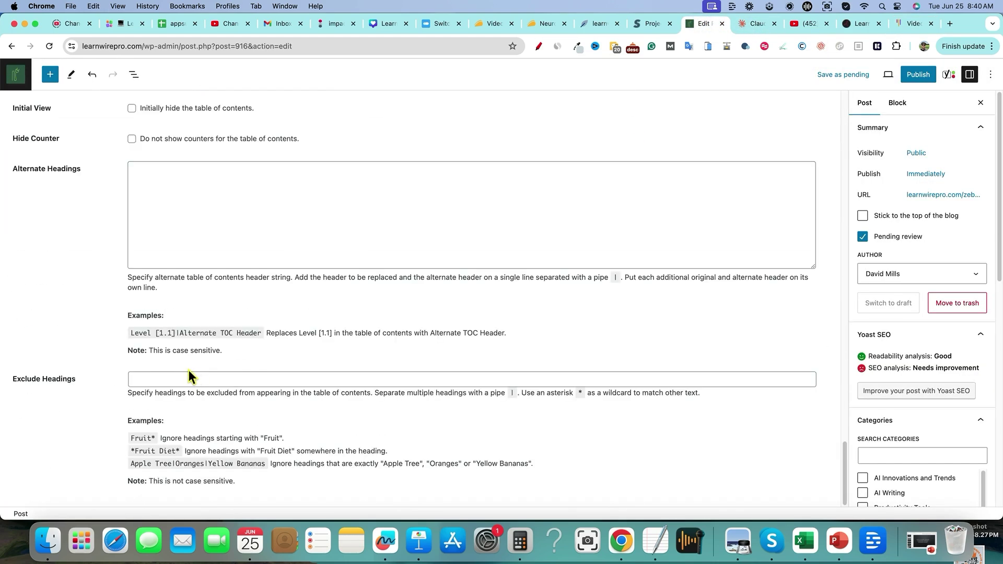
{"action": "scroll", "coordinate": [250, 351], "scroll_direction": "up", "scroll_amount": 15}
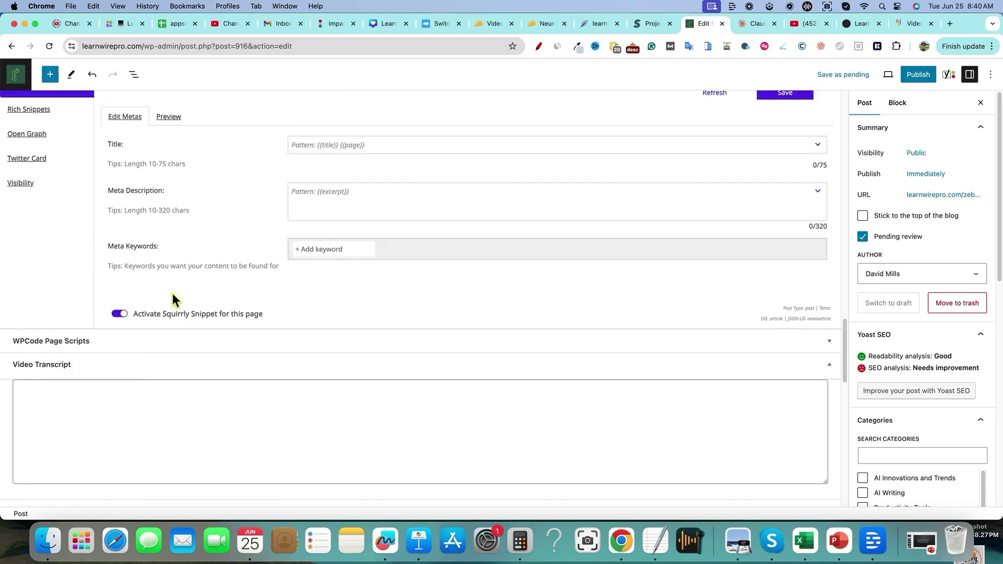
{"action": "scroll", "coordinate": [157, 376], "scroll_direction": "up", "scroll_amount": 1}
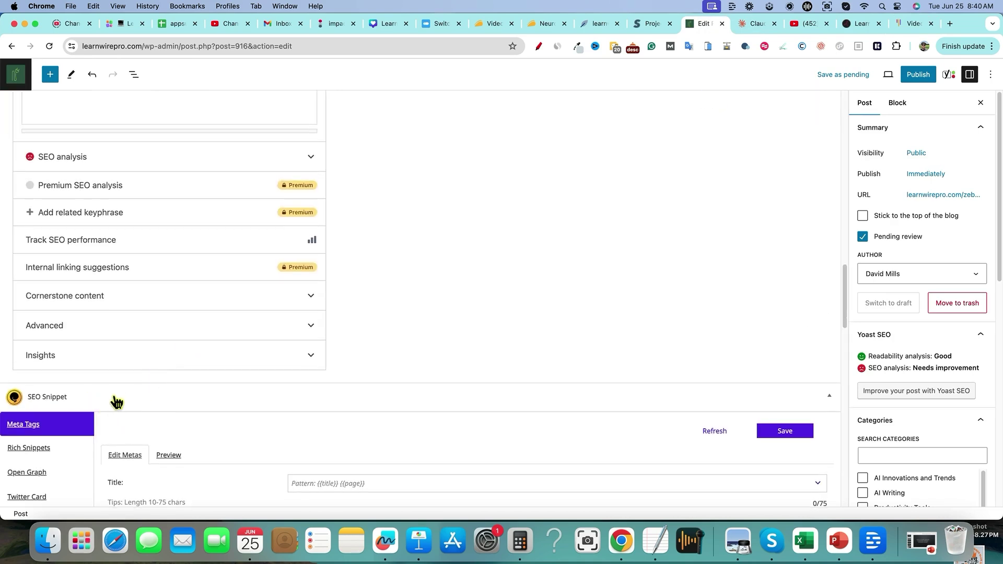
{"action": "scroll", "coordinate": [131, 397], "scroll_direction": "up", "scroll_amount": 4}
{"action": "scroll", "coordinate": [128, 366], "scroll_direction": "up", "scroll_amount": 10}
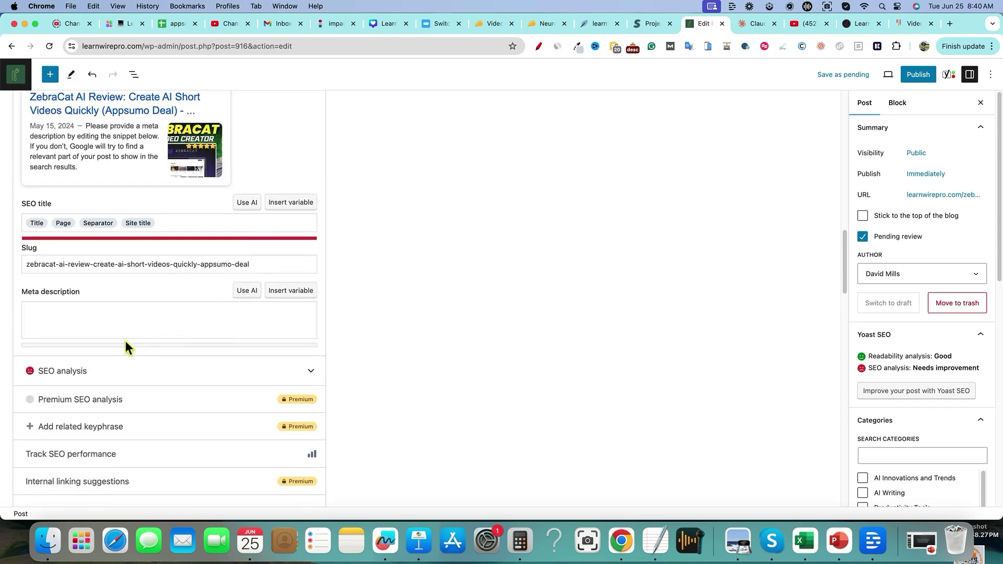
{"action": "scroll", "coordinate": [121, 349], "scroll_direction": "down", "scroll_amount": 2}
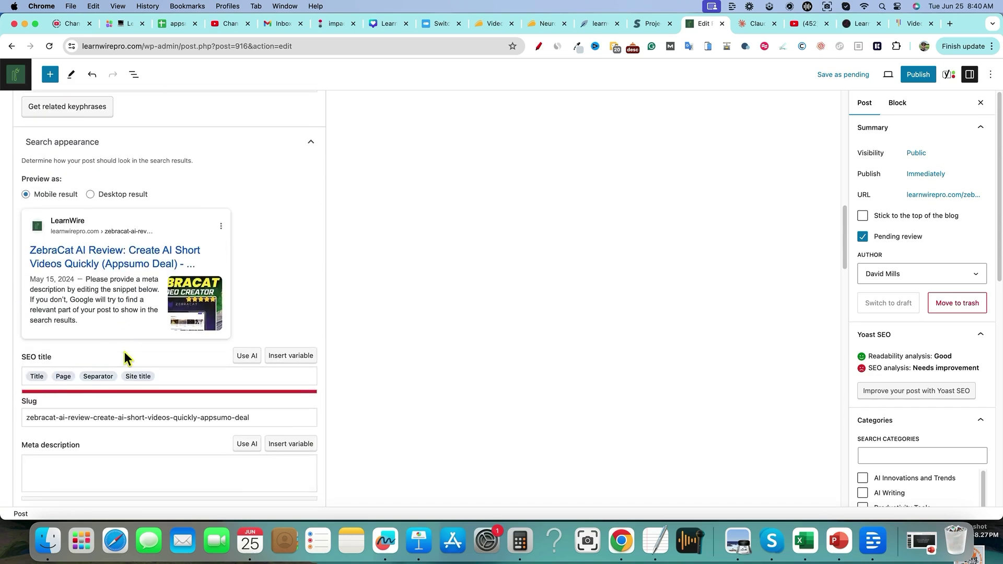
{"action": "left_click", "coordinate": [97, 442]}
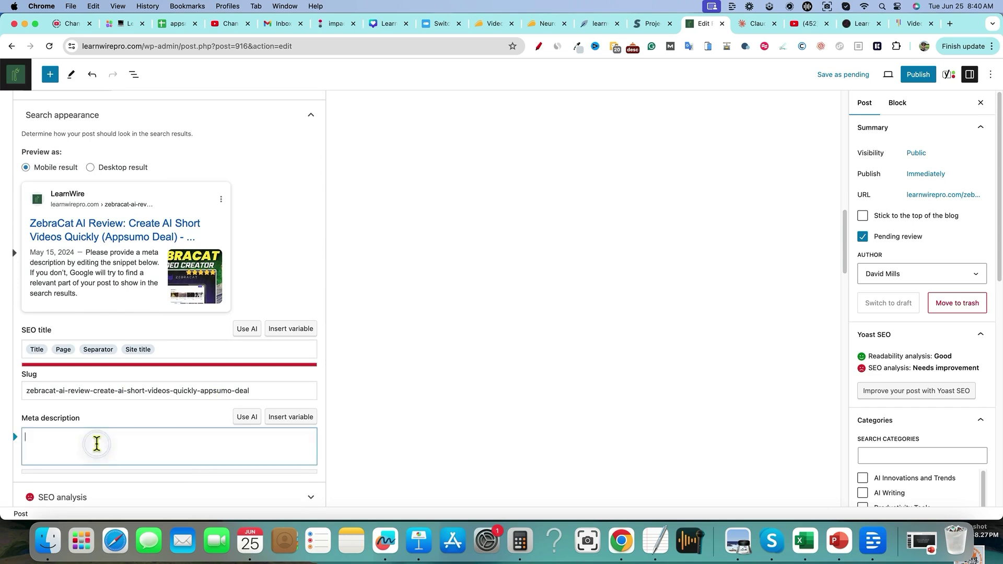
{"action": "key", "text": "super+v"}
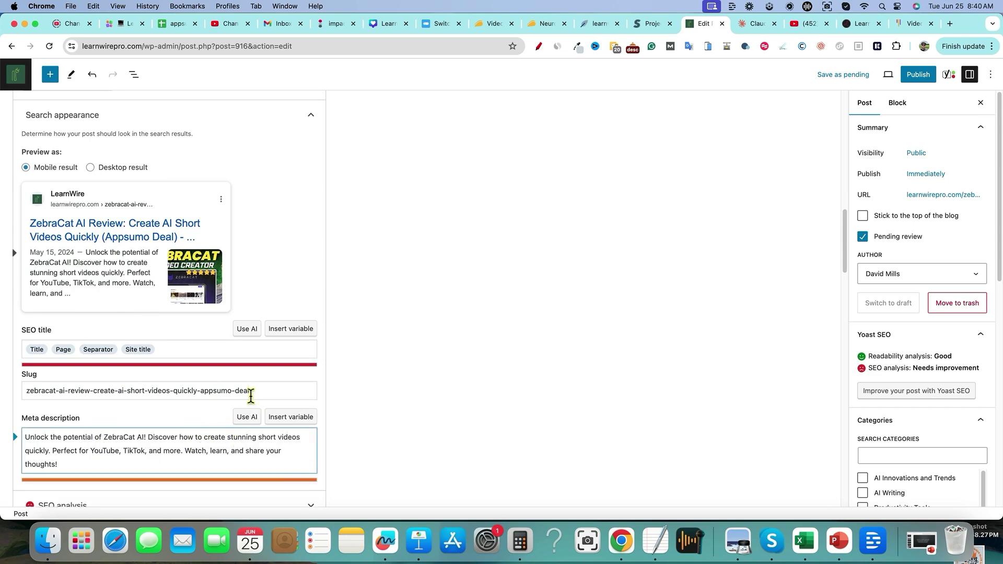
{"action": "left_click_drag", "start_coordinate": [105, 469], "coordinate": [184, 447]}
{"action": "key", "text": "BackSpace"}
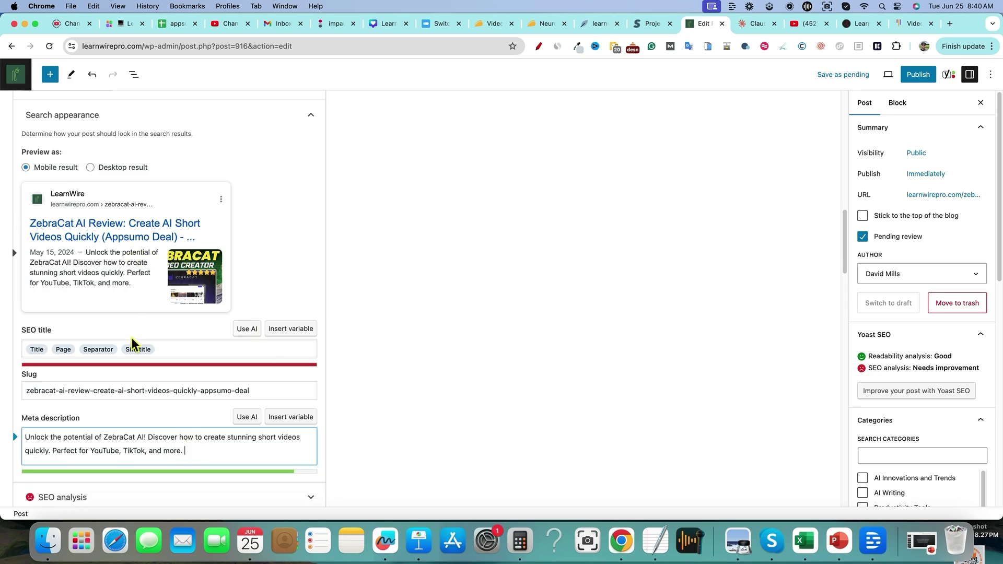
Shorten the slug to zebracat-ai-review, add the Video category, and save as pending
{"action": "left_click_drag", "start_coordinate": [267, 389], "coordinate": [92, 390]}
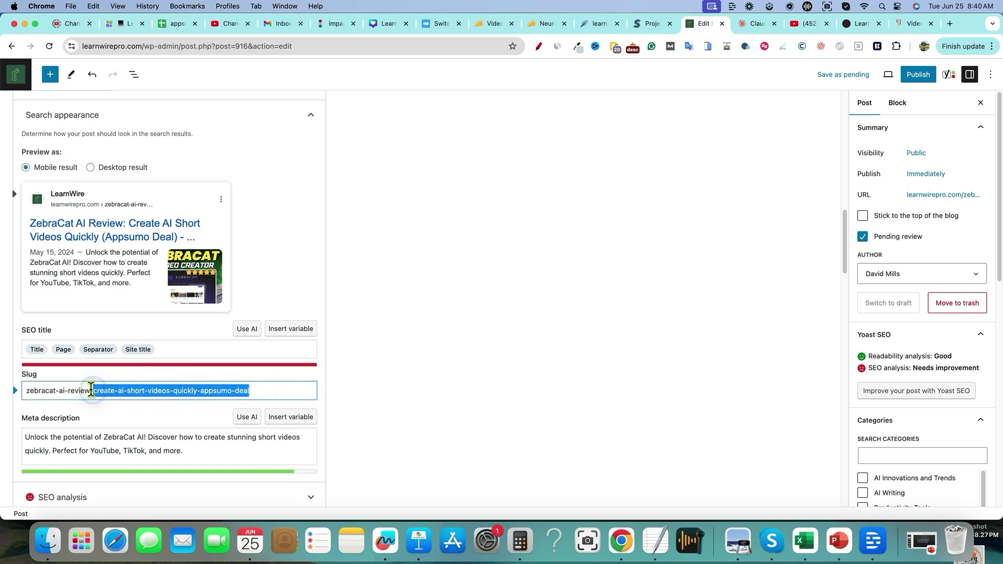
{"action": "key", "text": "BackSpace"}
{"action": "scroll", "coordinate": [742, 316], "scroll_direction": "up", "scroll_amount": 4}
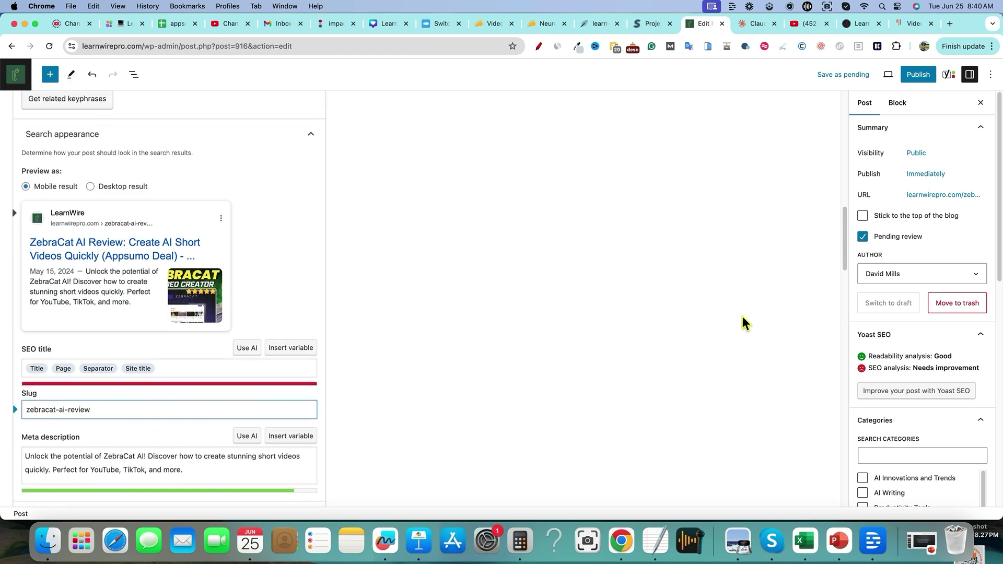
{"action": "scroll", "coordinate": [917, 425], "scroll_direction": "down", "scroll_amount": 6}
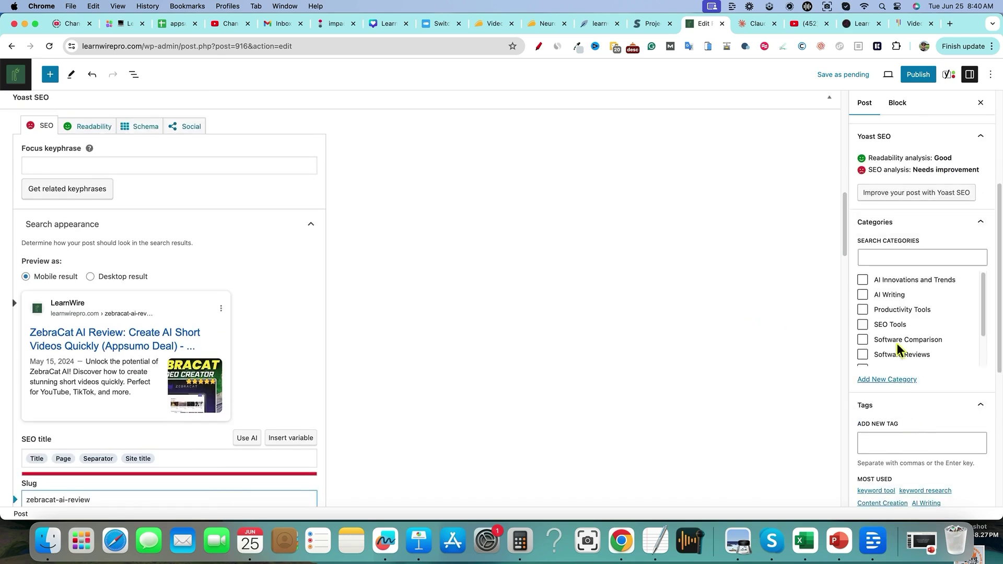
{"action": "scroll", "coordinate": [895, 337], "scroll_direction": "up", "scroll_amount": 1}
{"action": "scroll", "coordinate": [908, 344], "scroll_direction": "down", "scroll_amount": 3}
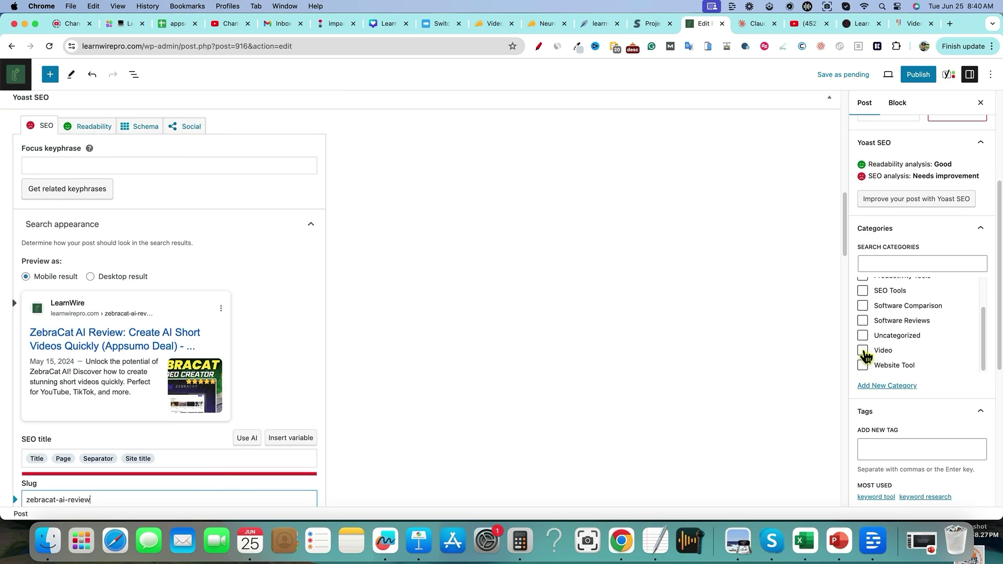
{"action": "left_click", "coordinate": [863, 352]}
{"action": "scroll", "coordinate": [911, 312], "scroll_direction": "up", "scroll_amount": 4}
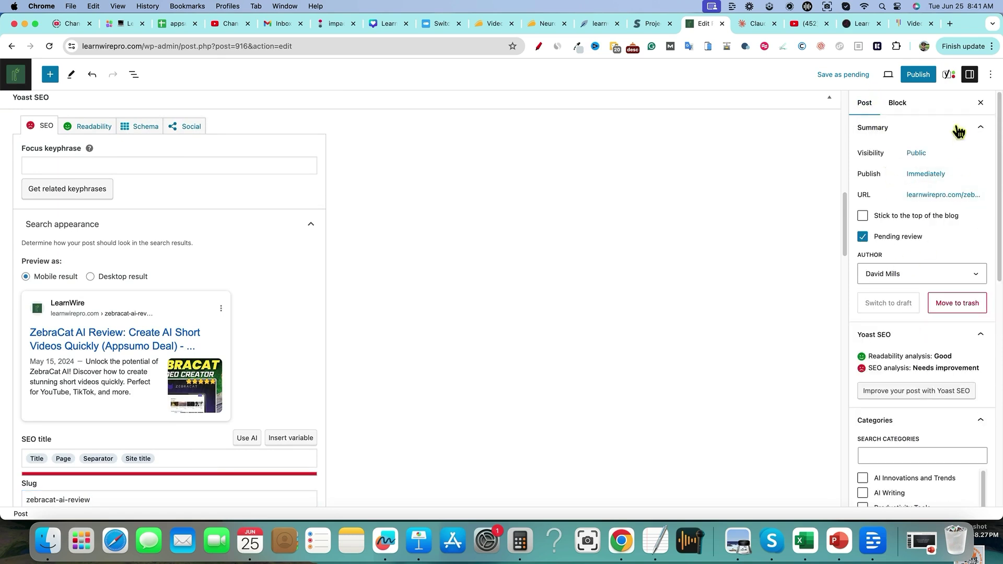
{"action": "key", "text": "super+s"}
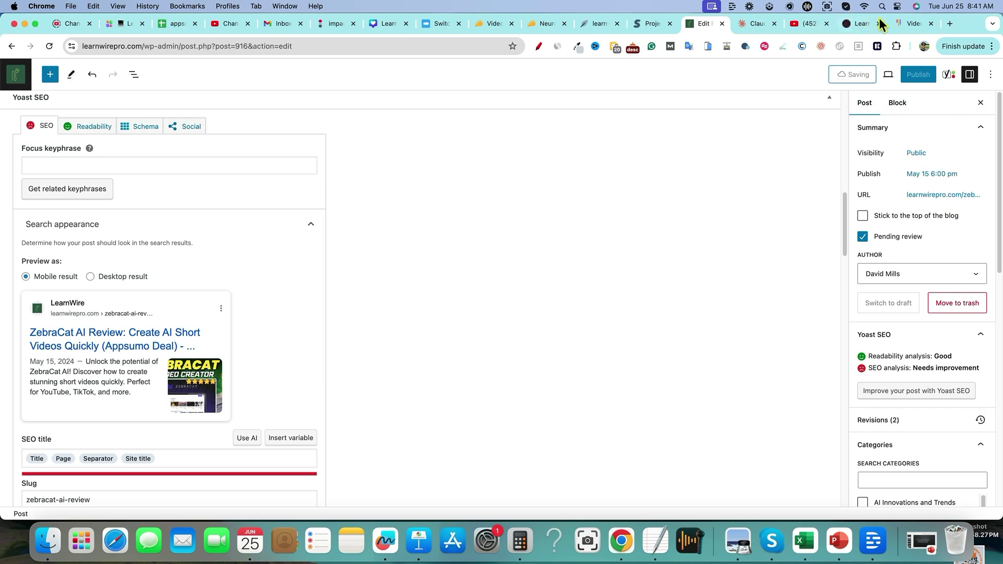
{"action": "left_click", "coordinate": [907, 23]}
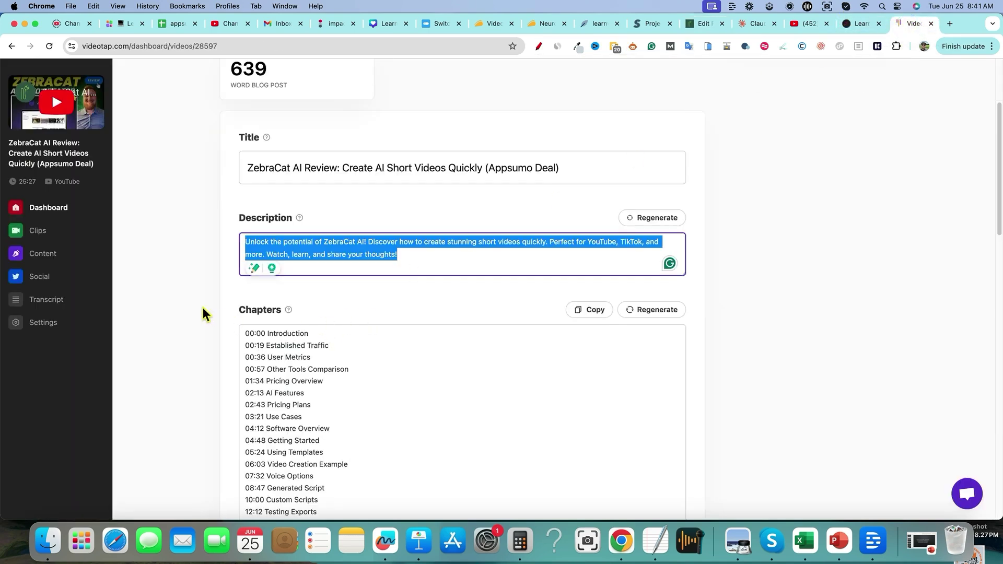
Select the ZebraCat video title up to 'Quickly', leaving out the (Appsumo Deal) suffix
{"action": "left_click", "coordinate": [215, 296]}
{"action": "scroll", "coordinate": [530, 293], "scroll_direction": "up", "scroll_amount": 3}
{"action": "left_click_drag", "start_coordinate": [562, 314], "coordinate": [234, 318]}
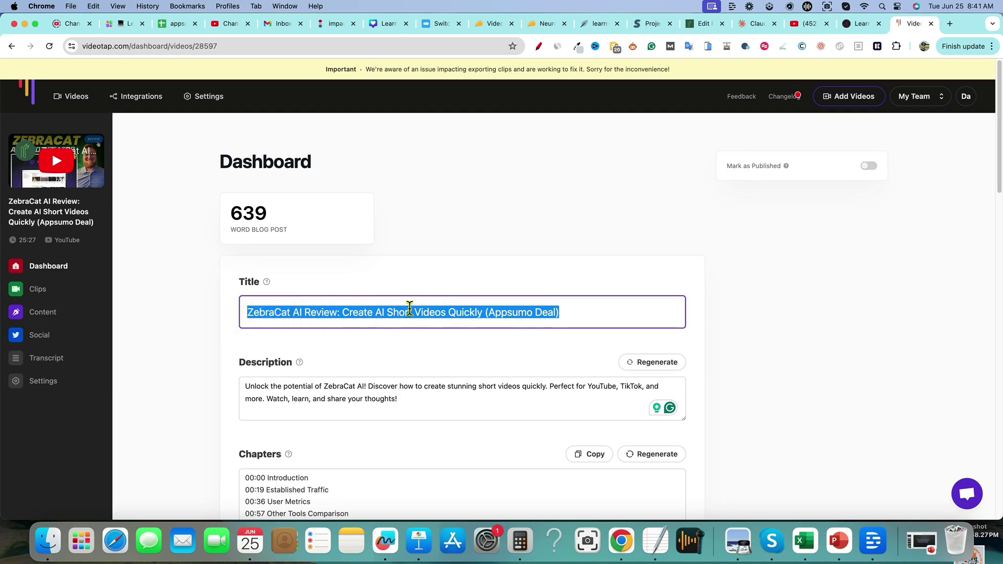
{"action": "left_click", "coordinate": [487, 311]}
{"action": "left_click_drag", "start_coordinate": [483, 312], "coordinate": [240, 313]}
{"action": "key", "text": "super+c"}
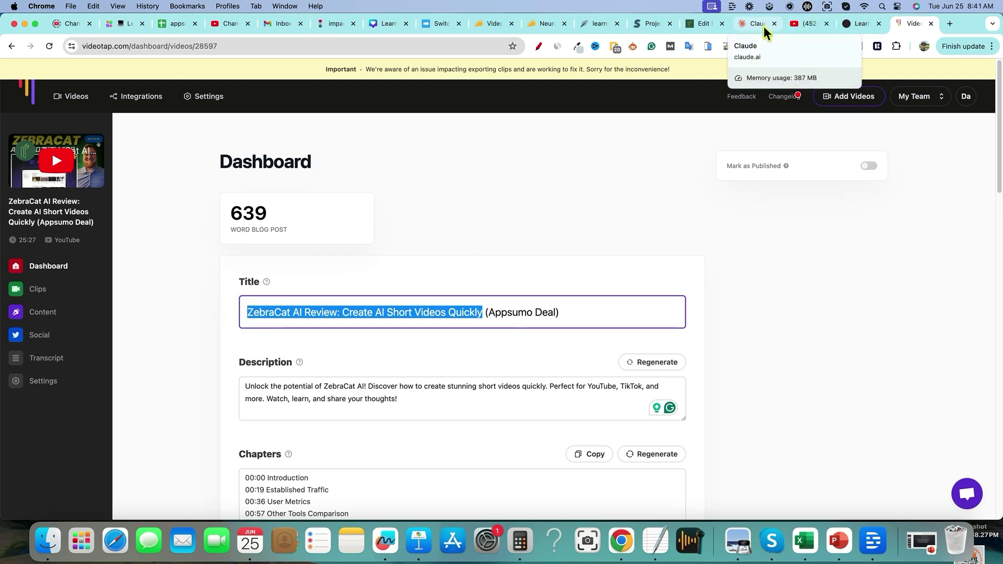
{"action": "left_click", "coordinate": [596, 24]}
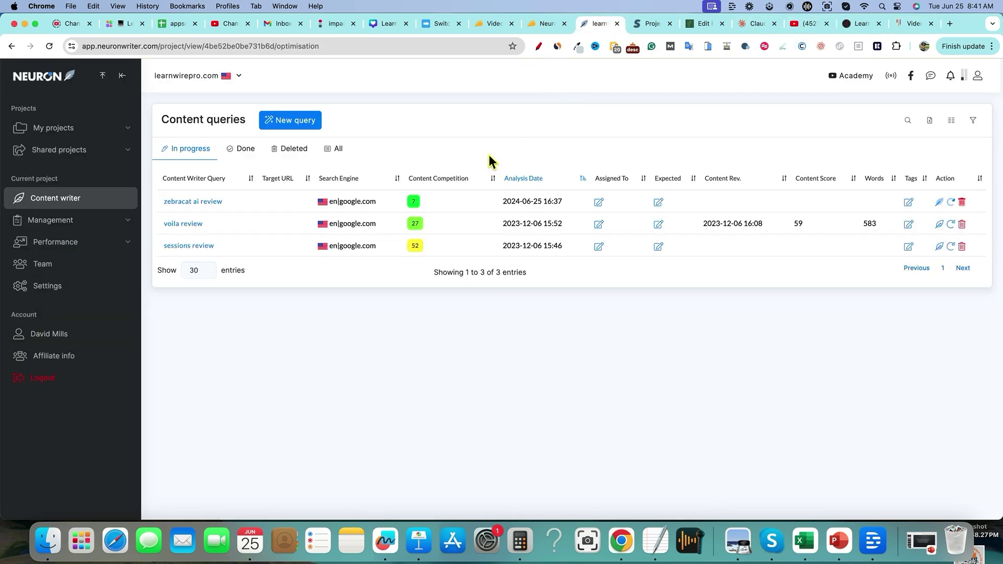
Open the zebracat ai review query, confirm the competitors, and hide the options panel
{"action": "triple_click", "coordinate": [242, 205]}
{"action": "left_click", "coordinate": [415, 202]}
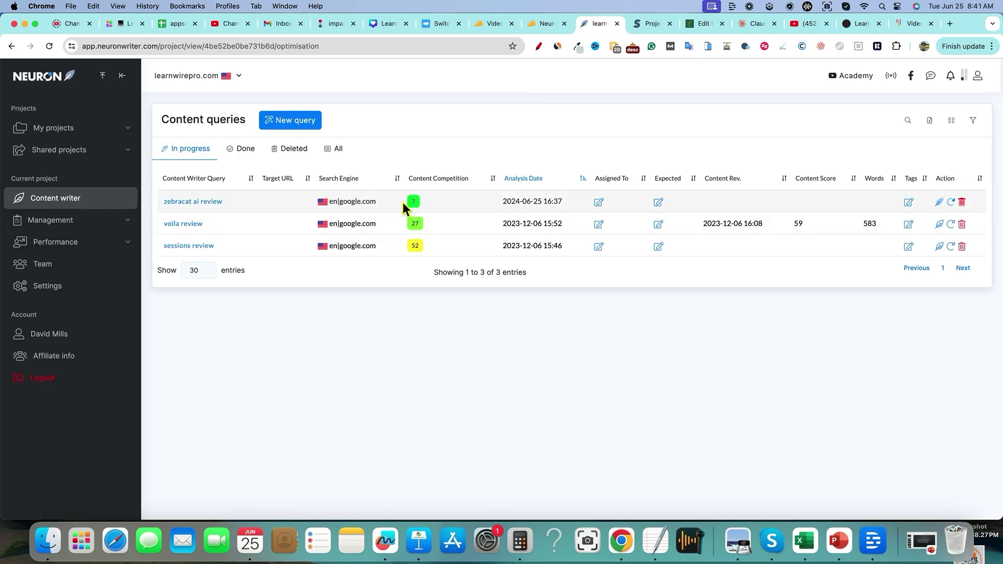
{"action": "triple_click", "coordinate": [244, 201]}
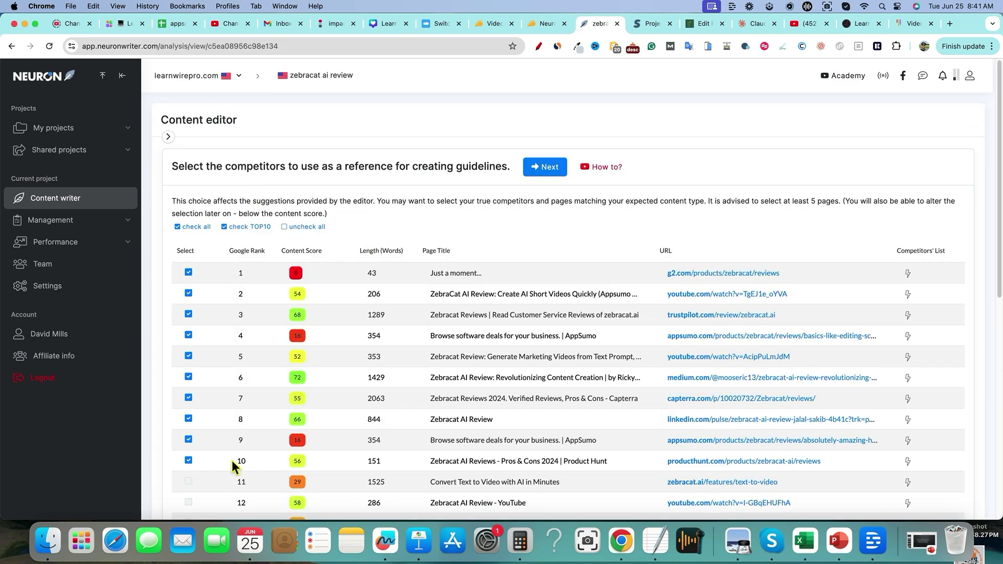
{"action": "left_click", "coordinate": [550, 173]}
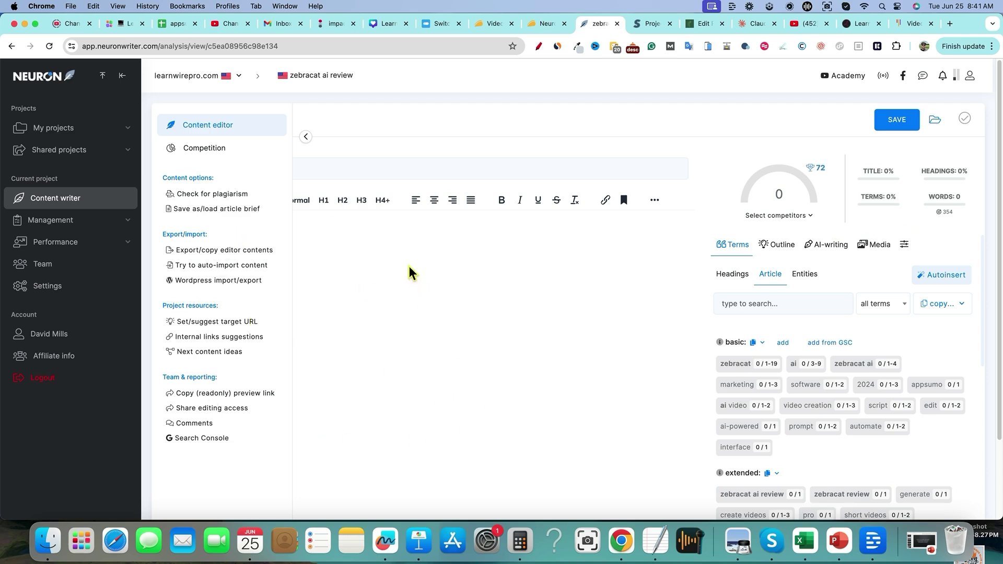
{"action": "left_click", "coordinate": [306, 137]}
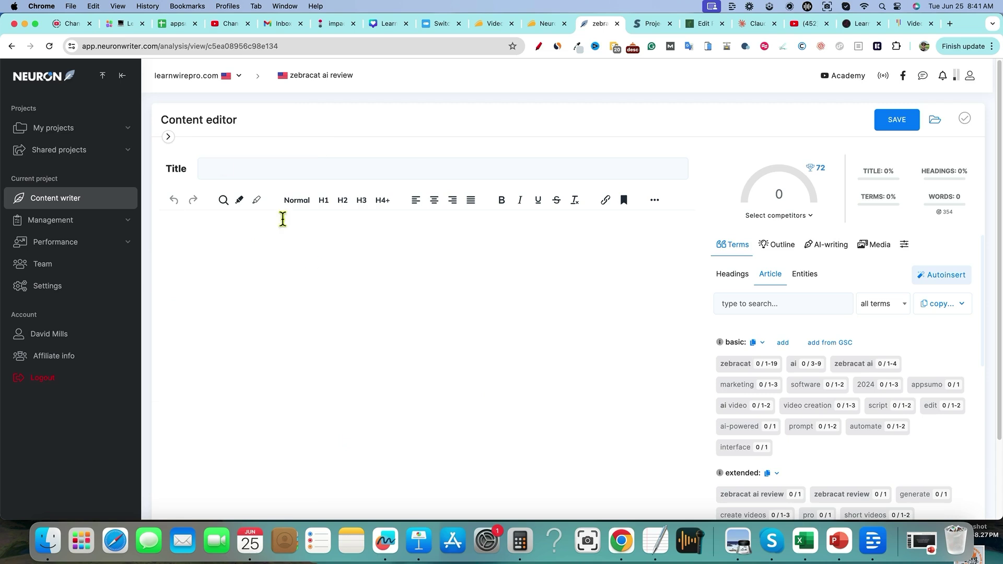
{"action": "left_click", "coordinate": [167, 137]}
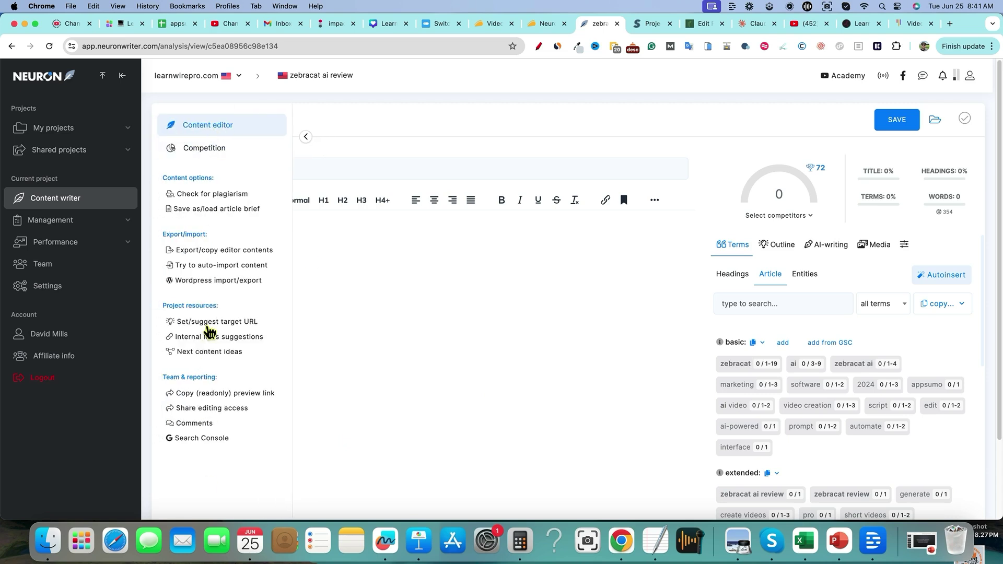
{"action": "left_click", "coordinate": [305, 138]}
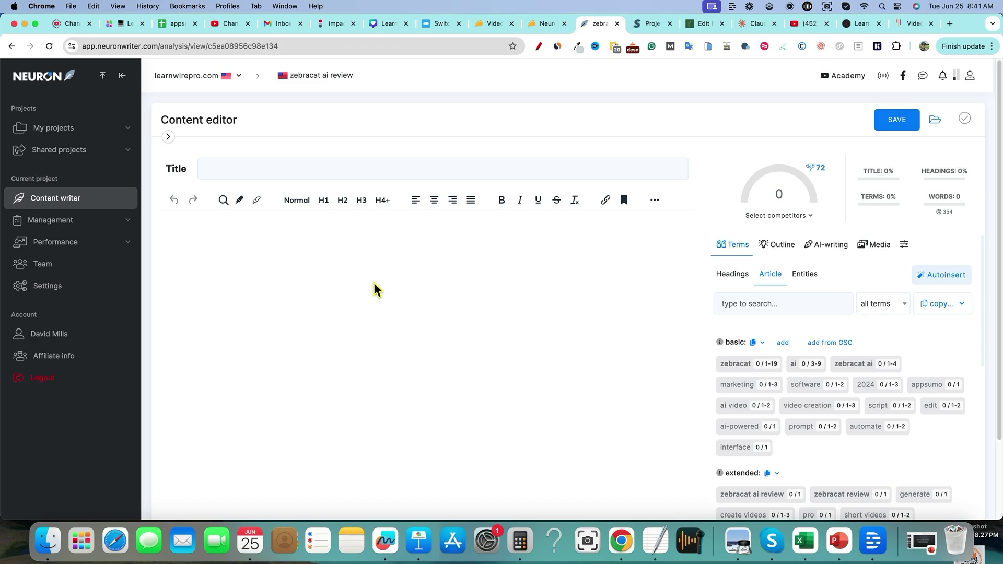
Set the article title to 'ZebraCat AI Review: Create AI Short Videos Quickly' and save
{"action": "left_click", "coordinate": [216, 168]}
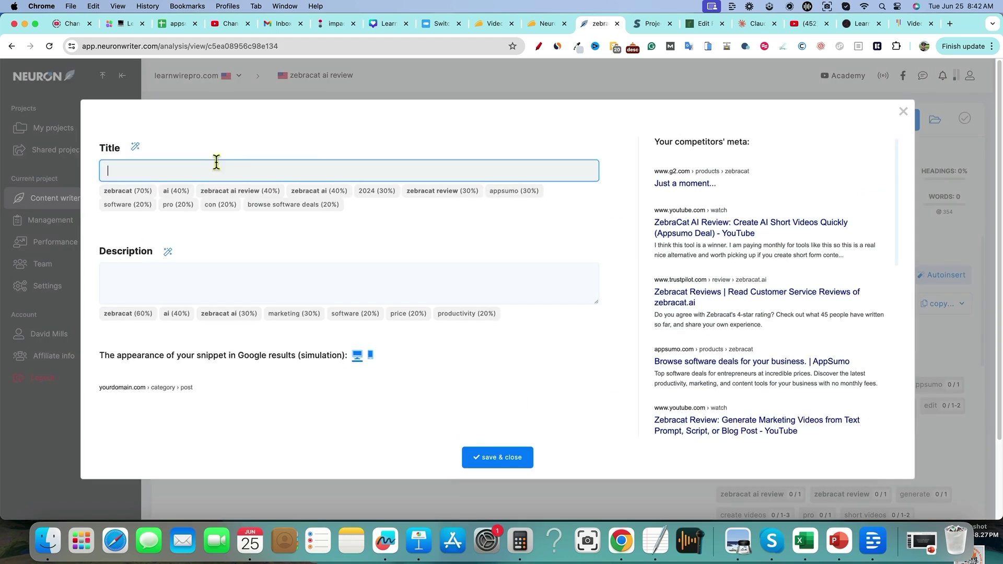
{"action": "left_click", "coordinate": [216, 166]}
{"action": "key", "text": "super+v"}
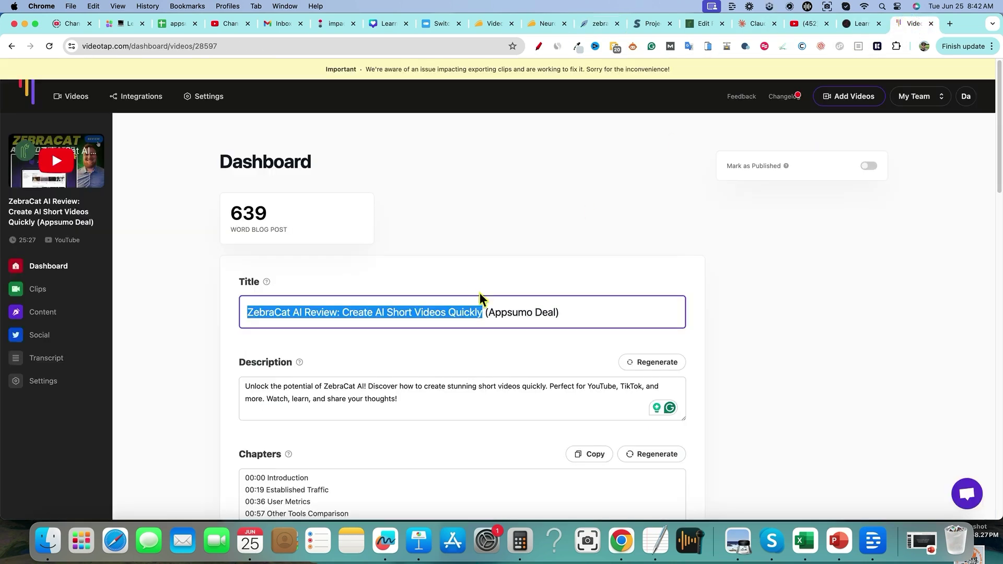
{"action": "left_click", "coordinate": [503, 460]}
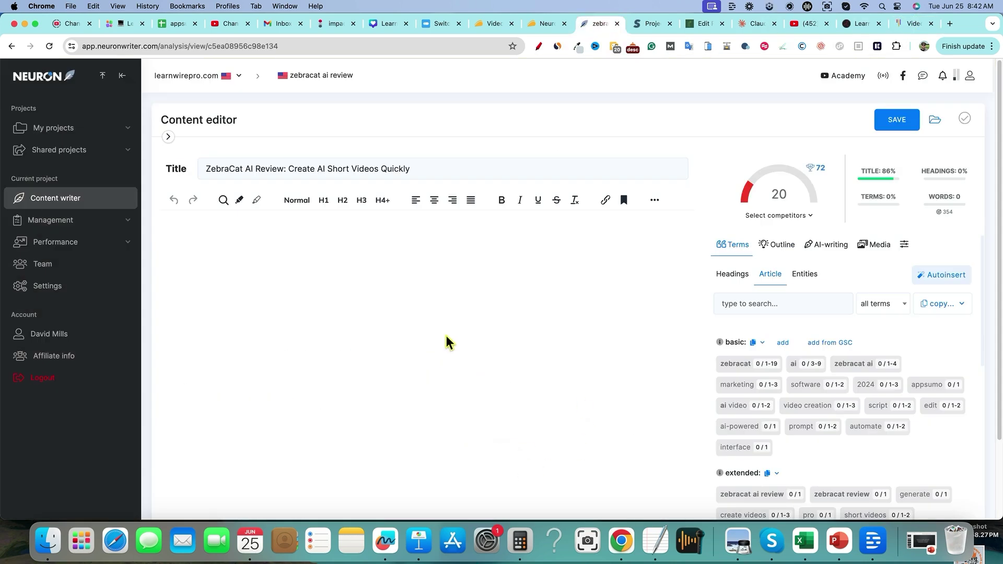
Switch to VideoTap and scroll down to the generated ZebraCat blog post
{"action": "key", "text": "super+9"}
{"action": "scroll", "coordinate": [360, 370], "scroll_direction": "down", "scroll_amount": 5}
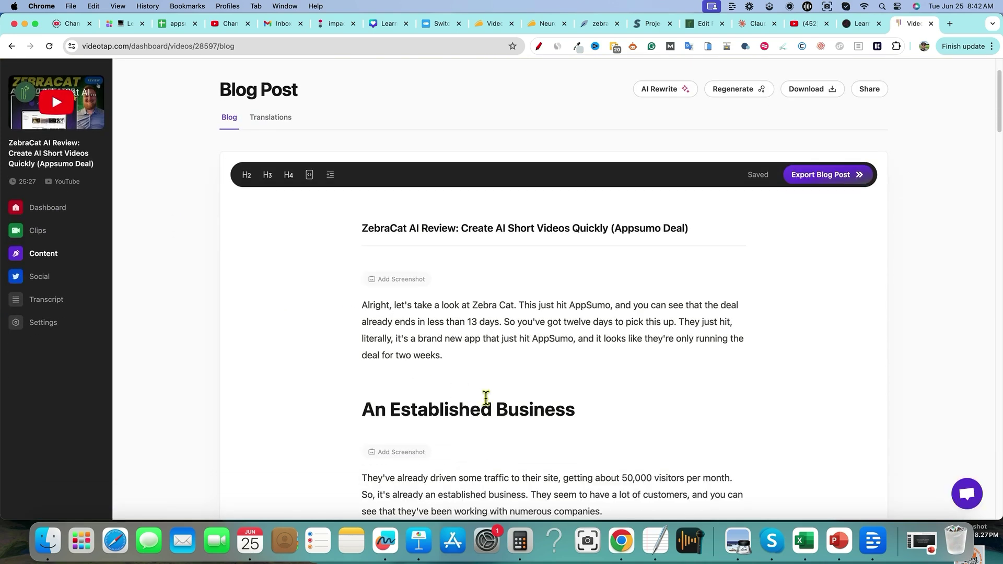
Select the blog post text and grab a video screenshot for the Pricing Plans section
{"action": "key", "text": "super+a"}
{"action": "scroll", "coordinate": [566, 280], "scroll_direction": "down", "scroll_amount": 12}
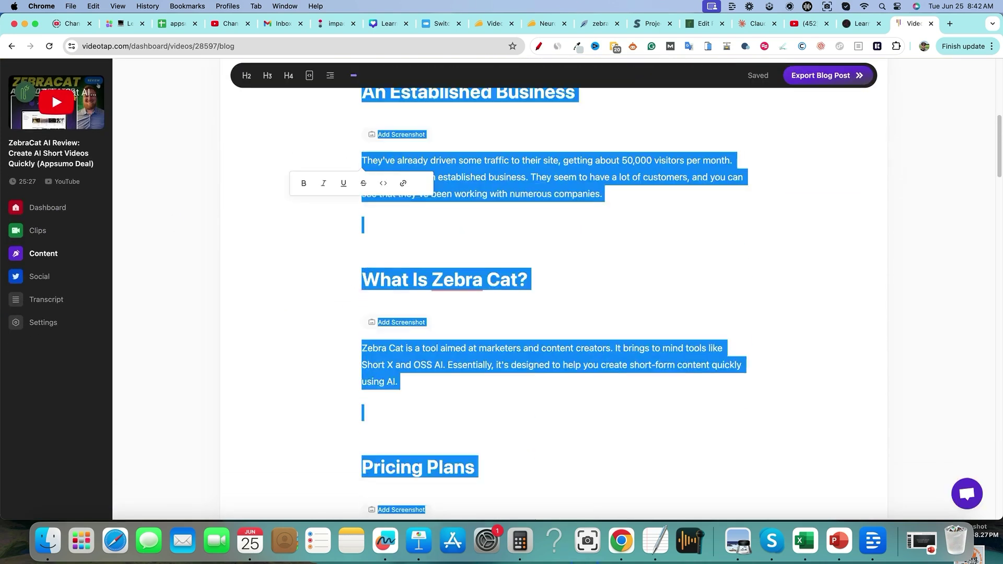
{"action": "scroll", "coordinate": [580, 297], "scroll_direction": "down", "scroll_amount": 3}
{"action": "left_click", "coordinate": [580, 297], "text": "shift"}
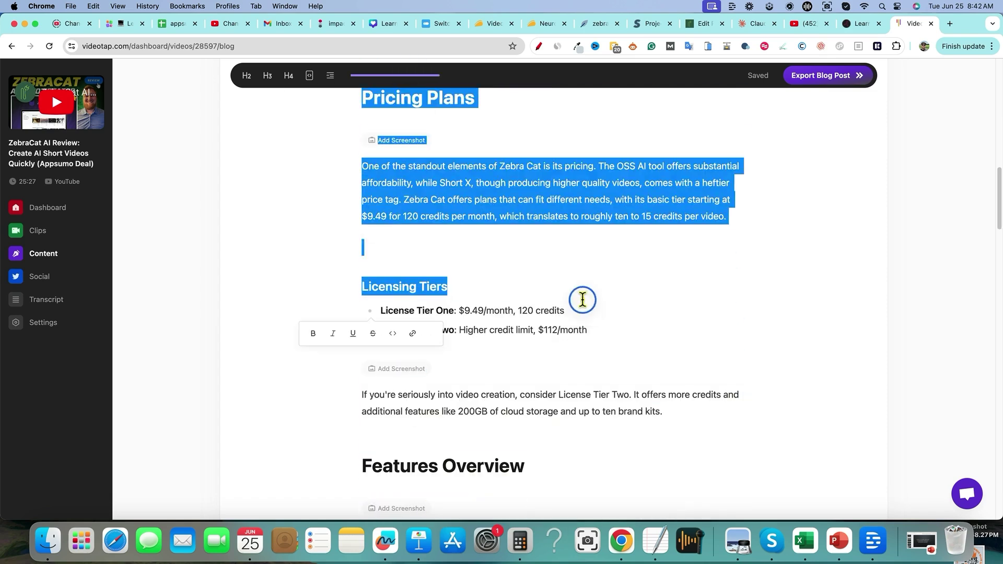
{"action": "left_click", "coordinate": [568, 274]}
{"action": "scroll", "coordinate": [574, 298], "scroll_direction": "down", "scroll_amount": 20}
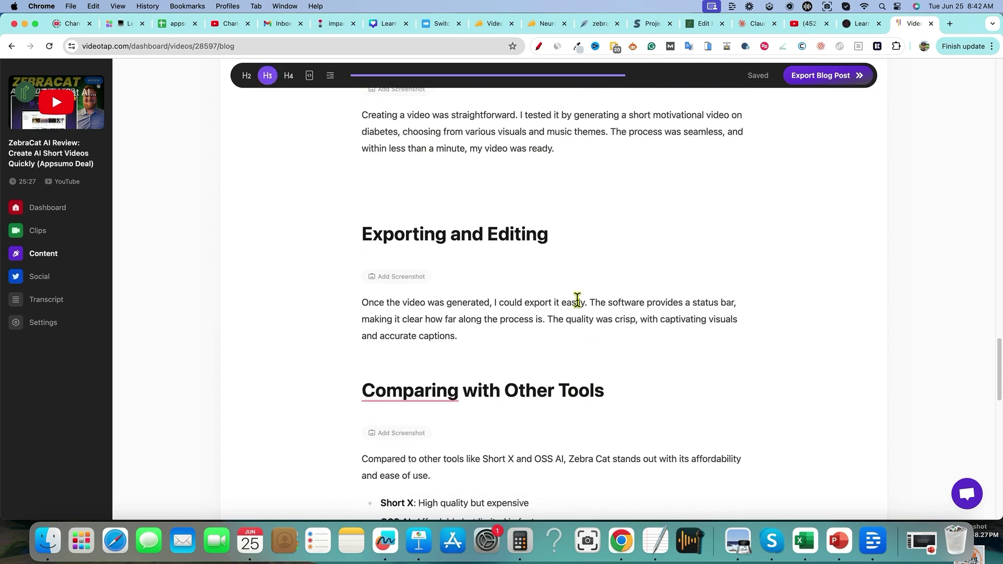
{"action": "scroll", "coordinate": [576, 303], "scroll_direction": "up", "scroll_amount": 20}
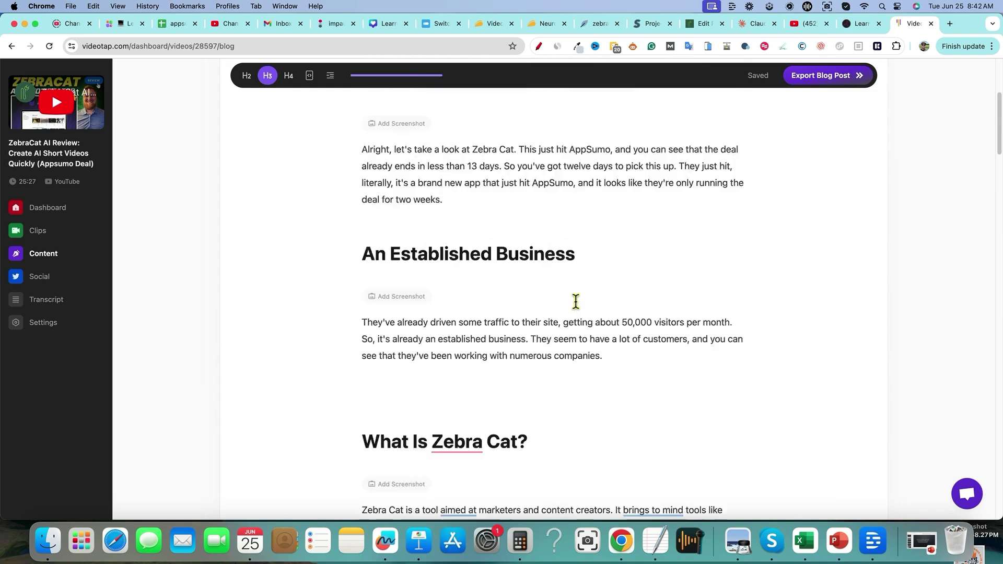
{"action": "scroll", "coordinate": [575, 302], "scroll_direction": "down", "scroll_amount": 10}
{"action": "scroll", "coordinate": [491, 387], "scroll_direction": "down", "scroll_amount": 5}
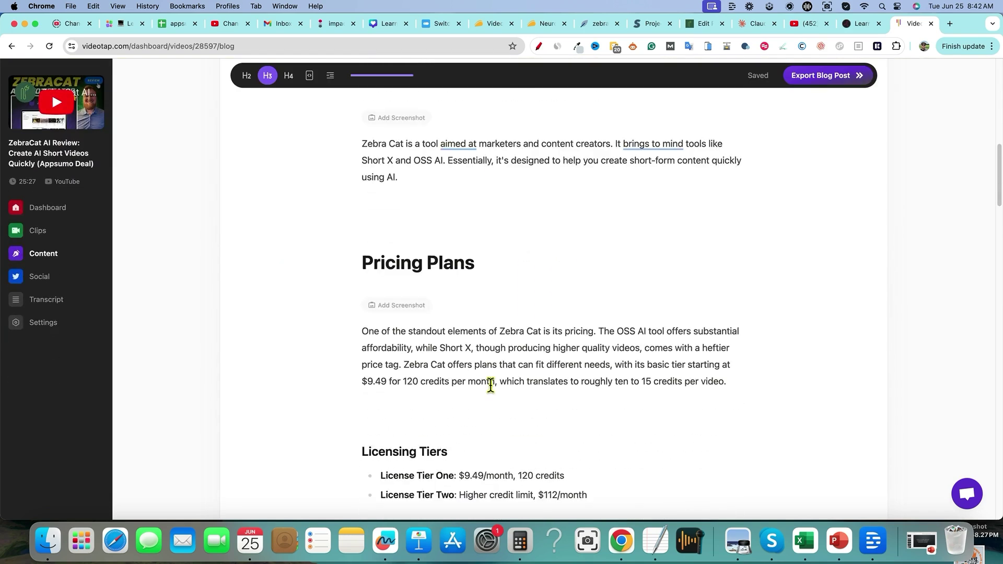
{"action": "left_click", "coordinate": [383, 232]}
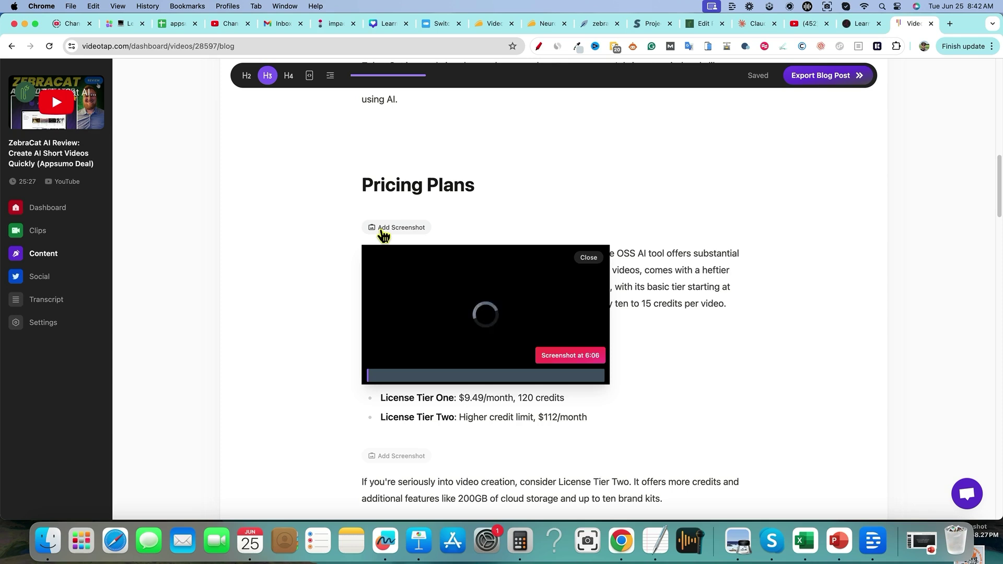
Select the whole blog post upward from its end and return to NeuronWriter
{"action": "scroll", "coordinate": [488, 430], "scroll_direction": "down", "scroll_amount": 7}
{"action": "scroll", "coordinate": [556, 323], "scroll_direction": "up", "scroll_amount": 1}
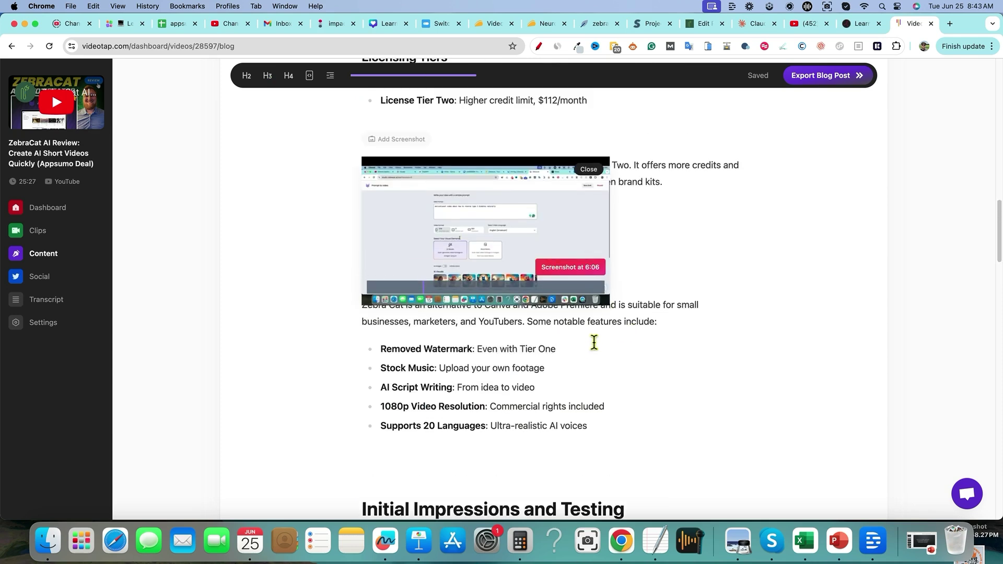
{"action": "scroll", "coordinate": [643, 403], "scroll_direction": "down", "scroll_amount": 3}
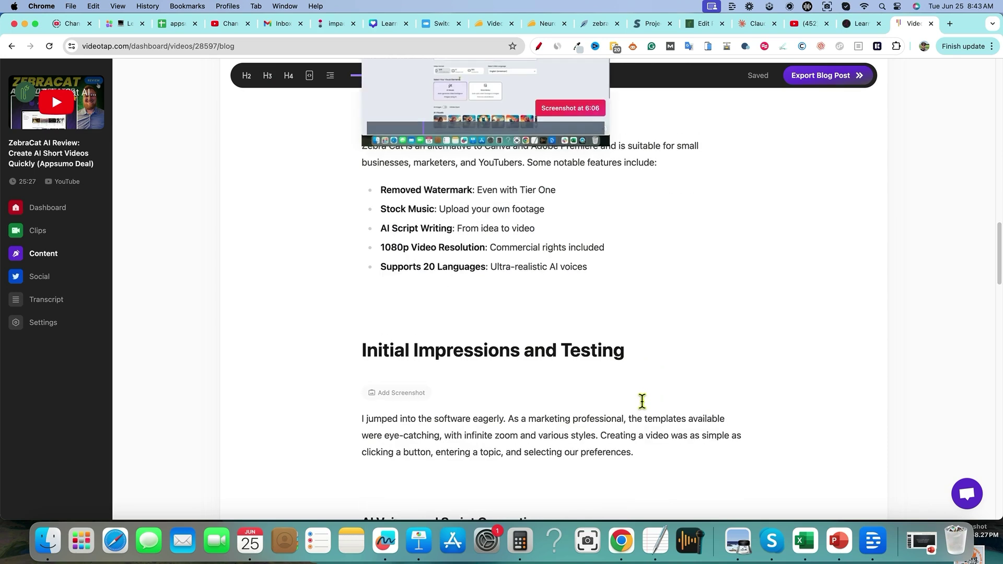
{"action": "scroll", "coordinate": [635, 400], "scroll_direction": "down", "scroll_amount": 4}
{"action": "scroll", "coordinate": [597, 322], "scroll_direction": "down", "scroll_amount": 20}
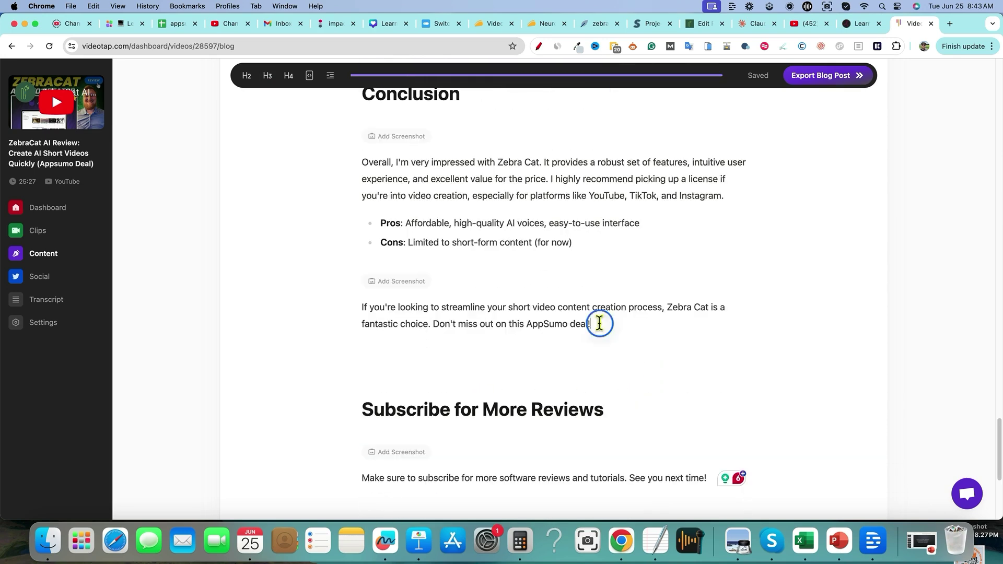
{"action": "left_click_drag", "start_coordinate": [598, 323], "coordinate": [358, 280]}
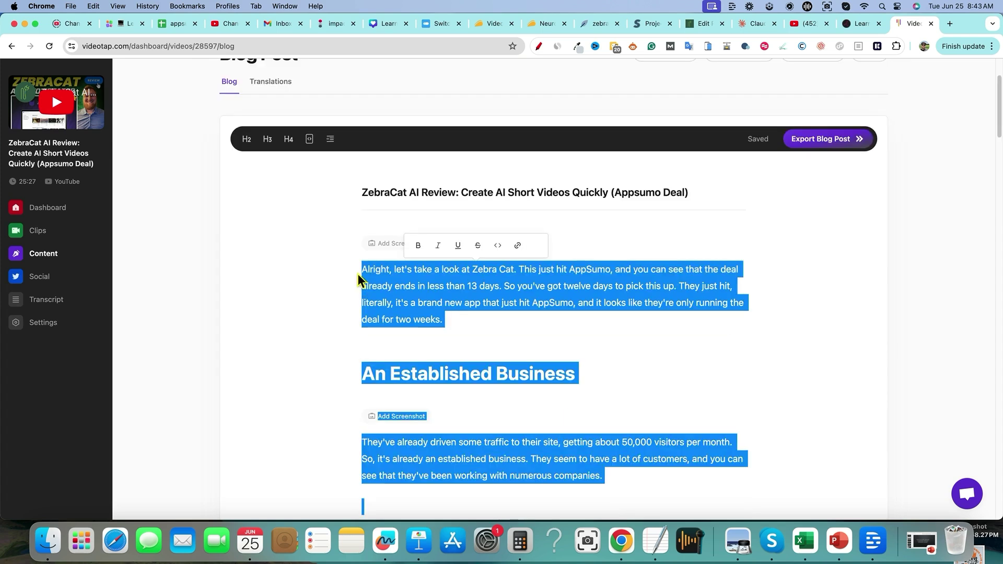
{"action": "left_click", "coordinate": [600, 22]}
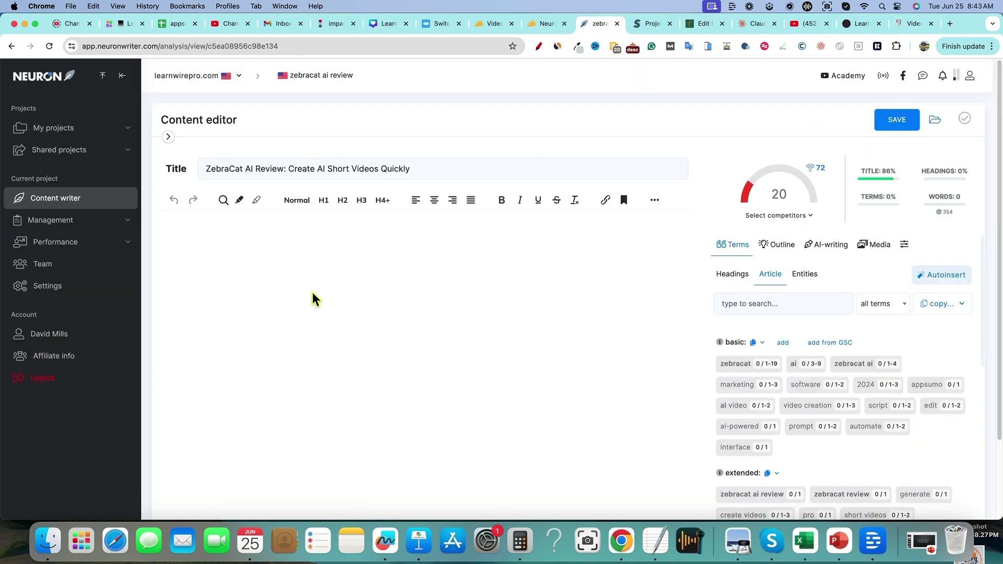
Paste the VideoTap blog post into the empty article body
{"action": "left_click", "coordinate": [298, 245]}
{"action": "key", "text": "cmd+v"}
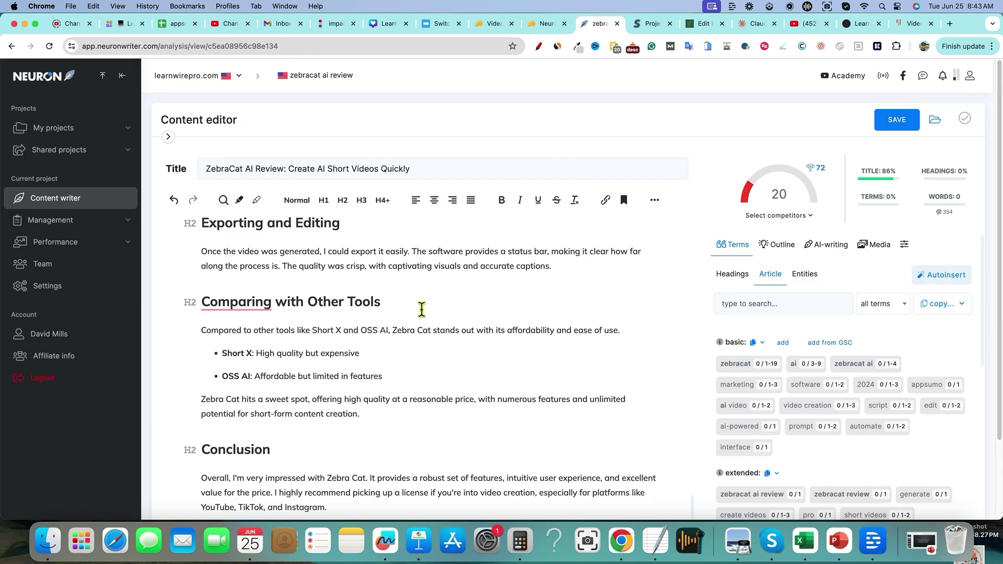
{"action": "scroll", "coordinate": [401, 372], "scroll_direction": "down", "scroll_amount": 5}
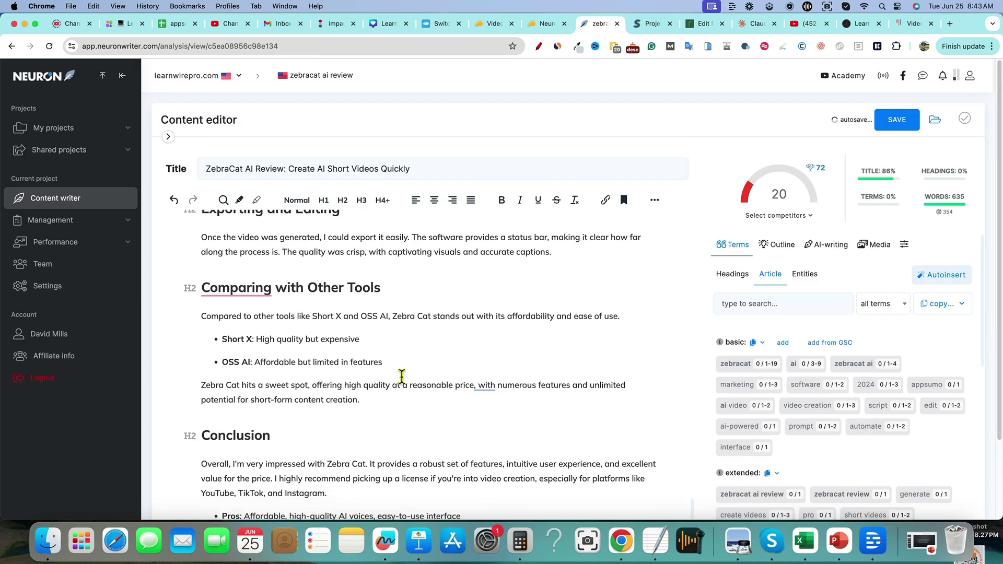
{"action": "scroll", "coordinate": [480, 399], "scroll_direction": "up", "scroll_amount": 20}
{"action": "scroll", "coordinate": [486, 399], "scroll_direction": "up", "scroll_amount": 10}
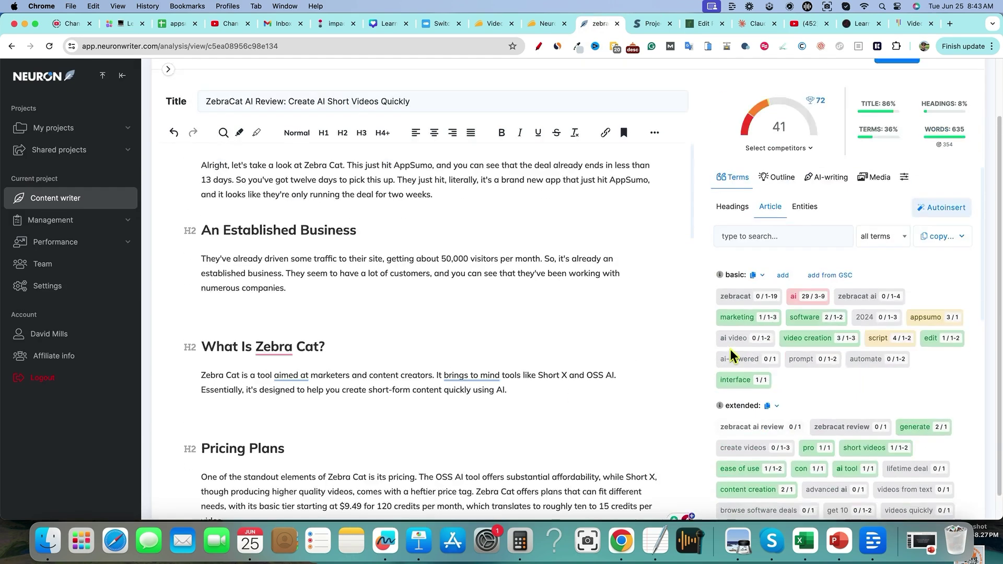
{"action": "scroll", "coordinate": [730, 347], "scroll_direction": "up", "scroll_amount": 3}
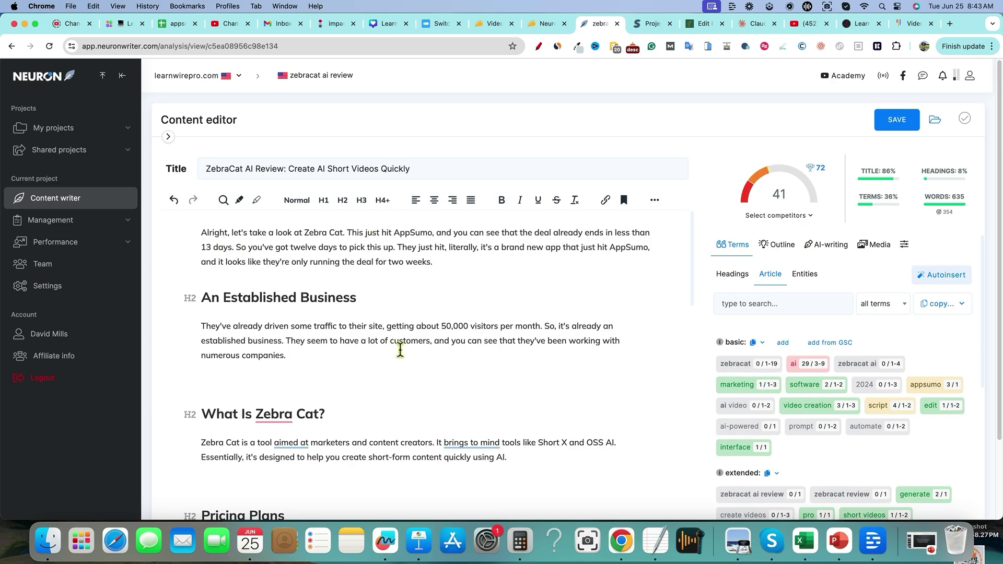
Add a new empty paragraph after the conclusion's closing 'deal!' line
{"action": "scroll", "coordinate": [574, 367], "scroll_direction": "down", "scroll_amount": 10}
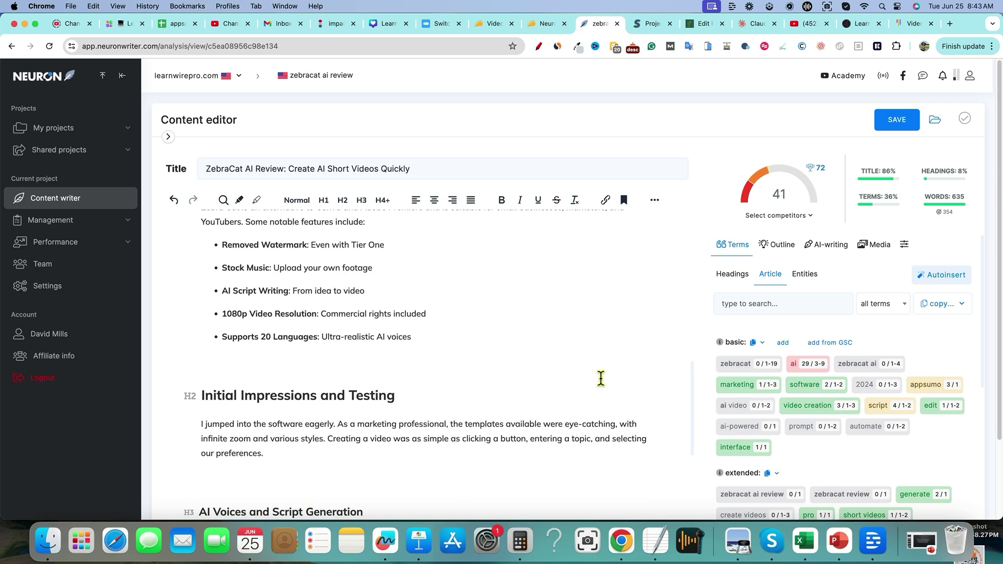
{"action": "scroll", "coordinate": [595, 378], "scroll_direction": "down", "scroll_amount": 3}
{"action": "scroll", "coordinate": [577, 381], "scroll_direction": "down", "scroll_amount": 10}
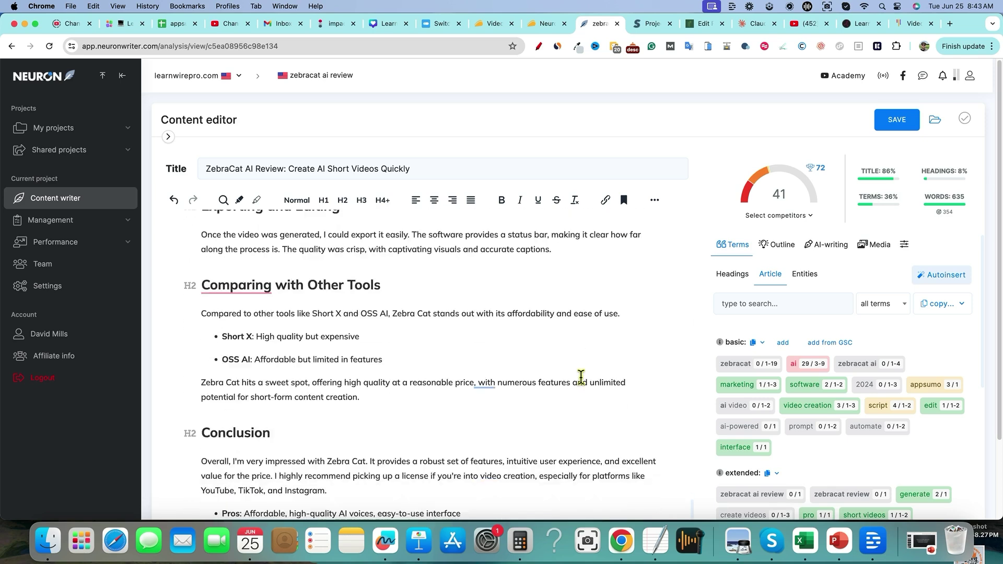
{"action": "scroll", "coordinate": [581, 376], "scroll_direction": "up", "scroll_amount": 15}
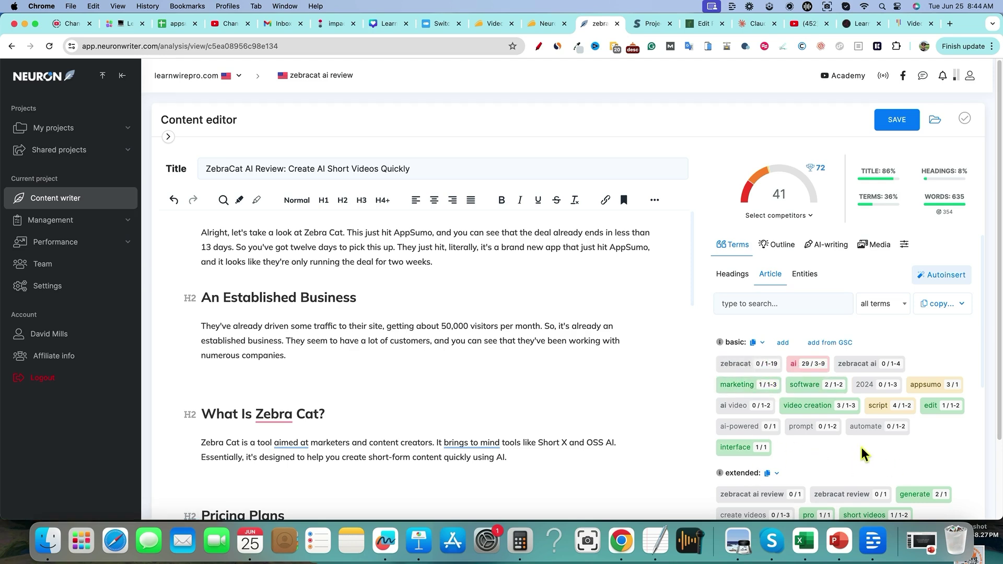
{"action": "scroll", "coordinate": [868, 454], "scroll_direction": "down", "scroll_amount": 1}
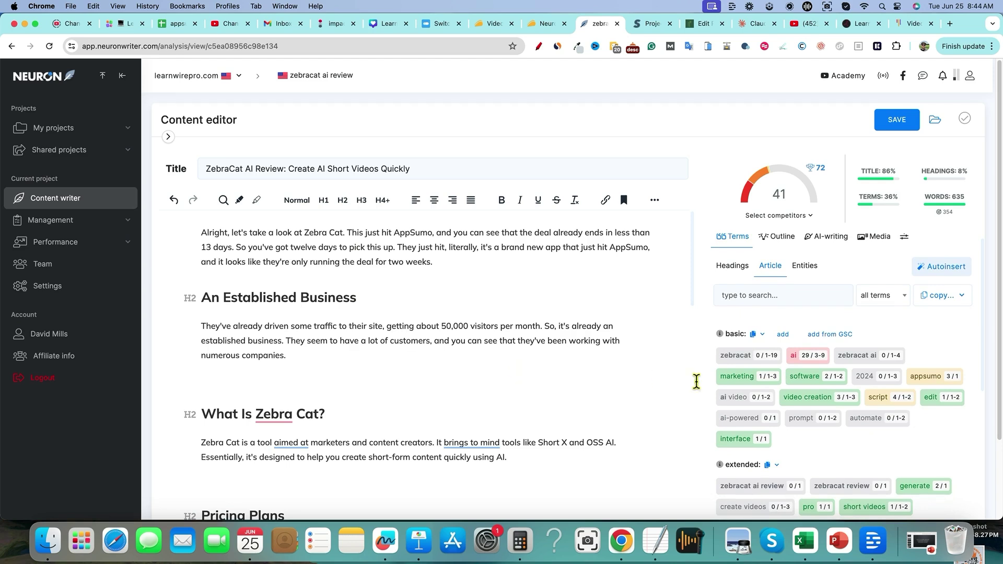
{"action": "scroll", "coordinate": [850, 416], "scroll_direction": "down", "scroll_amount": 5}
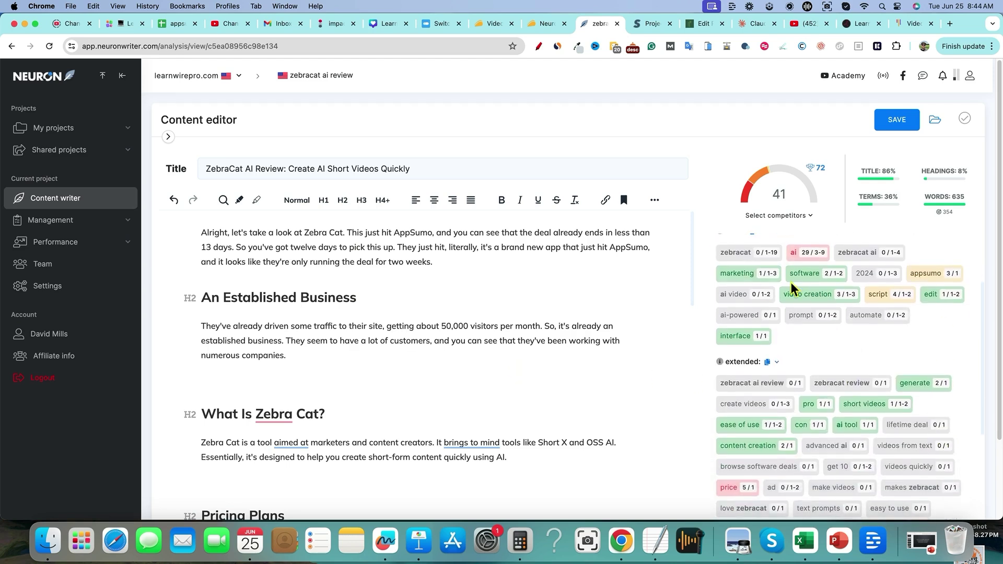
{"action": "scroll", "coordinate": [877, 438], "scroll_direction": "down", "scroll_amount": 5}
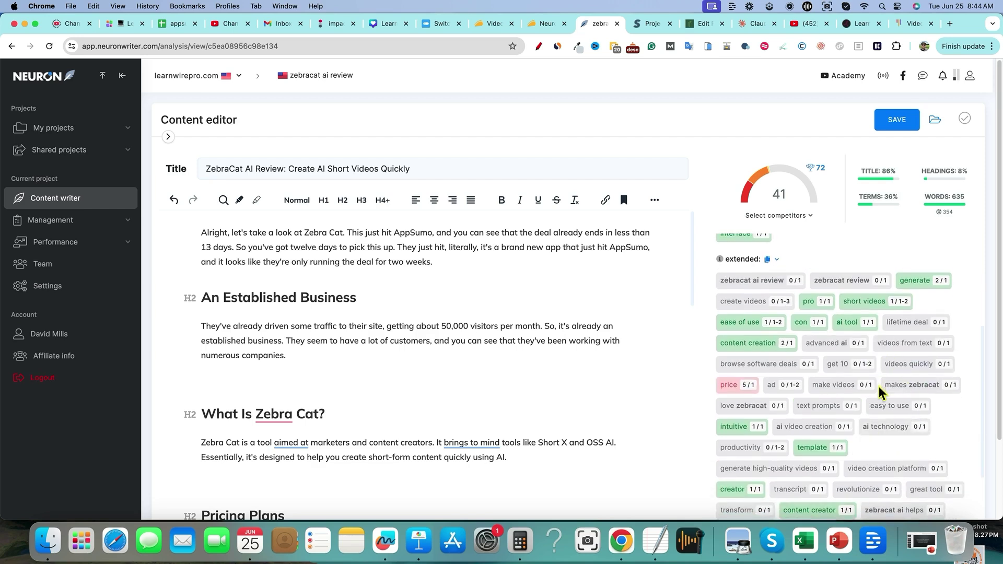
{"action": "scroll", "coordinate": [883, 397], "scroll_direction": "down", "scroll_amount": 10}
{"action": "scroll", "coordinate": [887, 398], "scroll_direction": "down", "scroll_amount": 10}
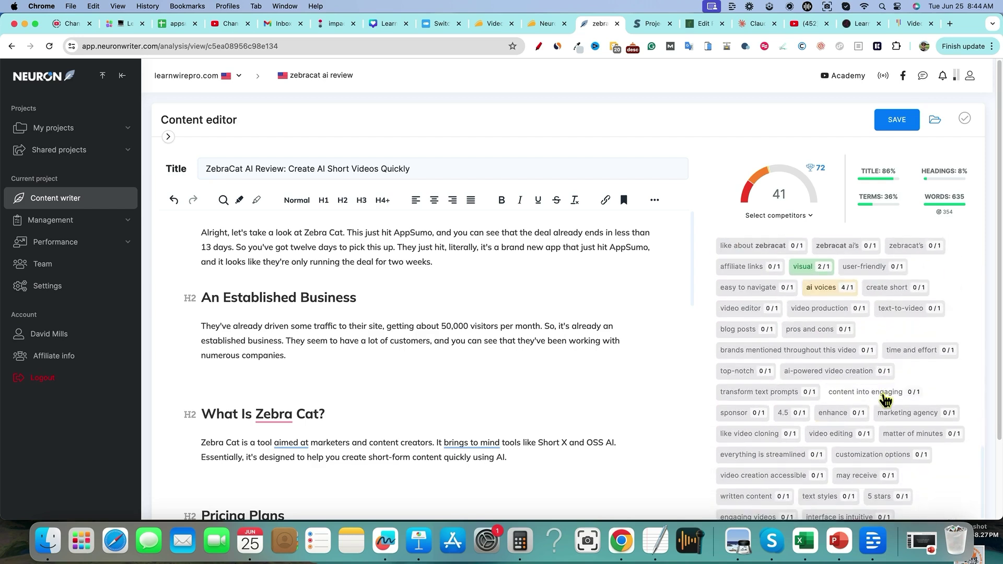
{"action": "scroll", "coordinate": [497, 398], "scroll_direction": "up", "scroll_amount": 3}
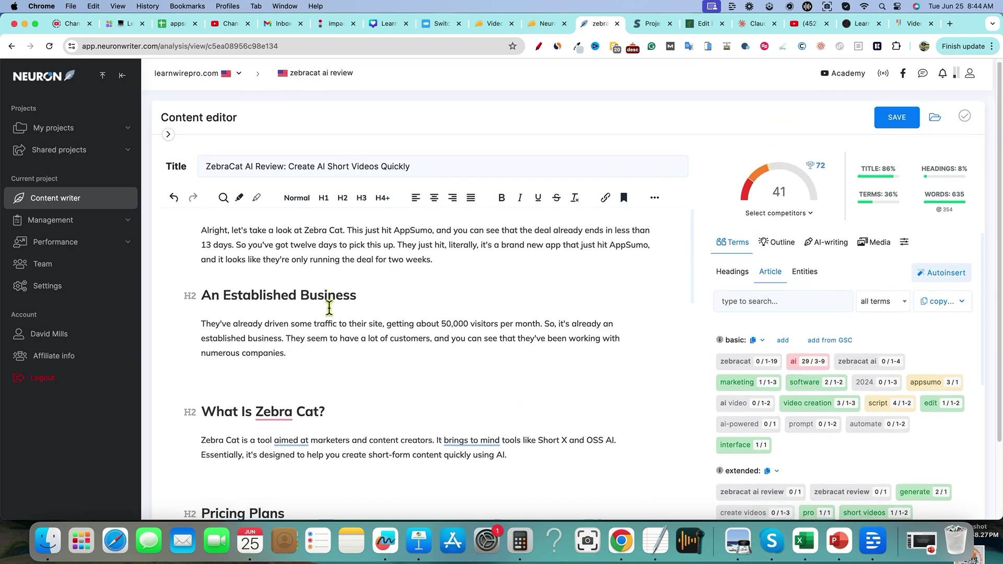
{"action": "scroll", "coordinate": [330, 309], "scroll_direction": "down", "scroll_amount": 3}
{"action": "scroll", "coordinate": [338, 345], "scroll_direction": "down", "scroll_amount": 15}
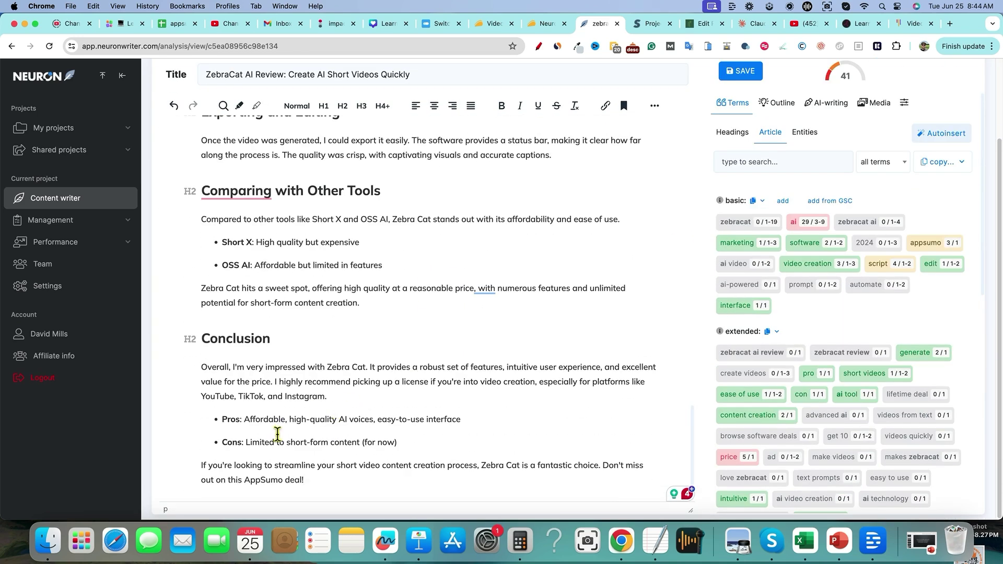
{"action": "key", "text": "Return"}
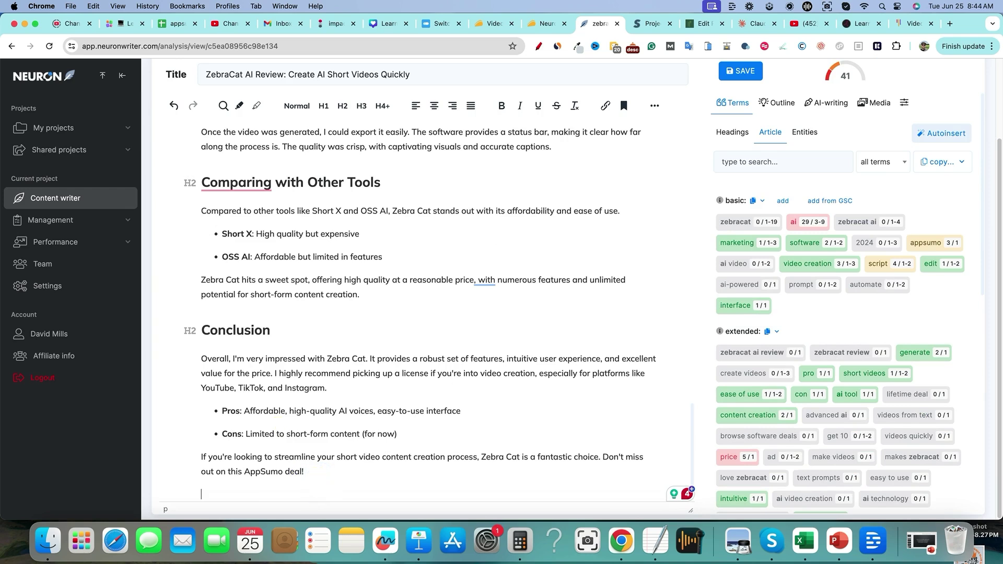
{"action": "left_click", "coordinate": [834, 163]}
Pick the AI FAQ generator and set its tone of voice to informal
{"action": "left_click", "coordinate": [833, 104]}
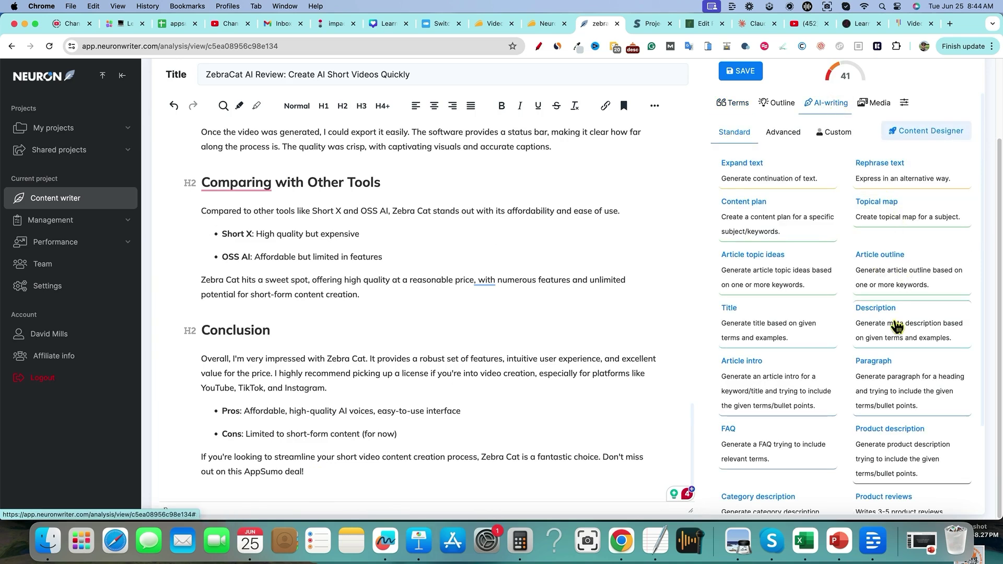
{"action": "left_click", "coordinate": [742, 442]}
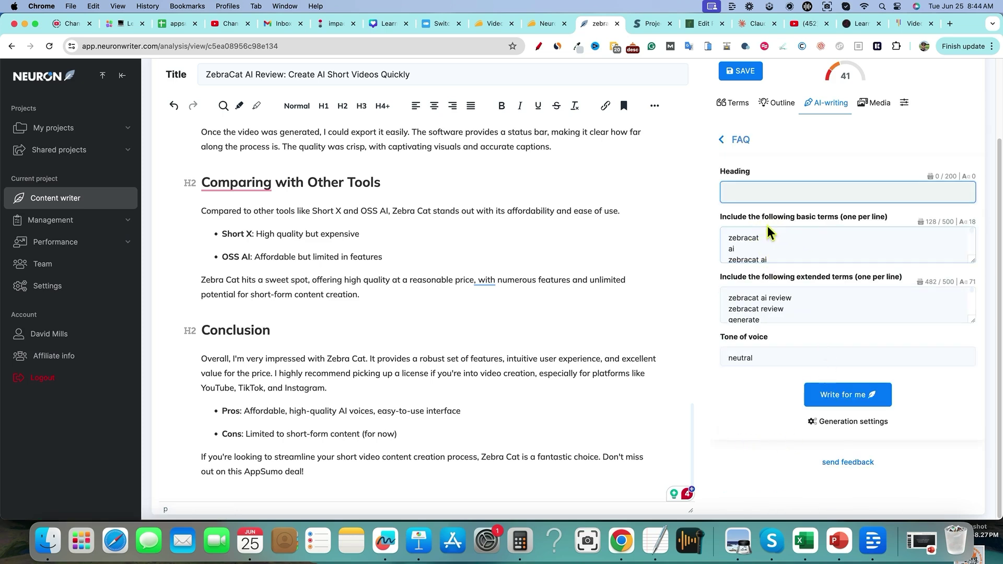
{"action": "scroll", "coordinate": [773, 247], "scroll_direction": "down", "scroll_amount": 5}
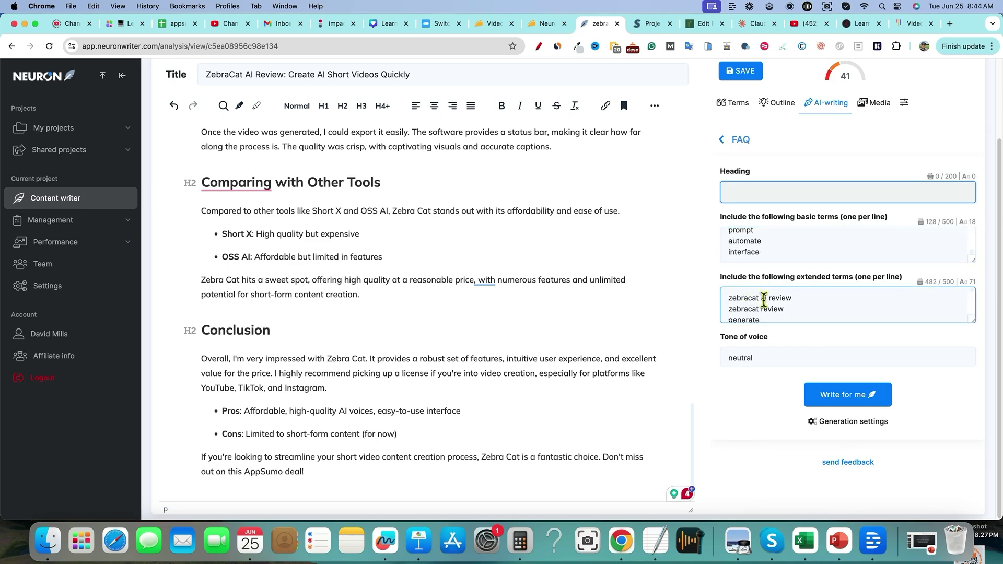
{"action": "scroll", "coordinate": [789, 302], "scroll_direction": "down", "scroll_amount": 10}
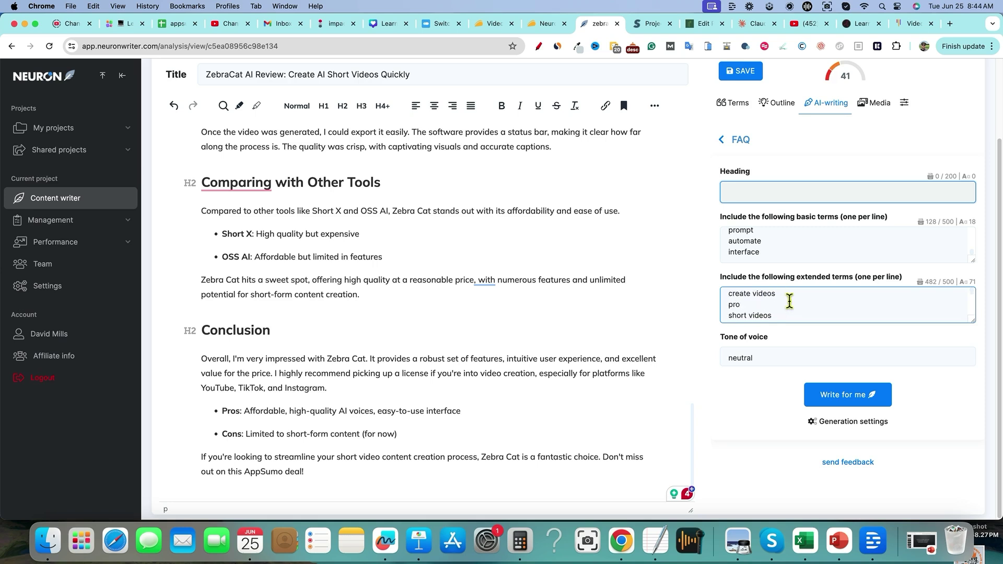
{"action": "left_click", "coordinate": [863, 359]}
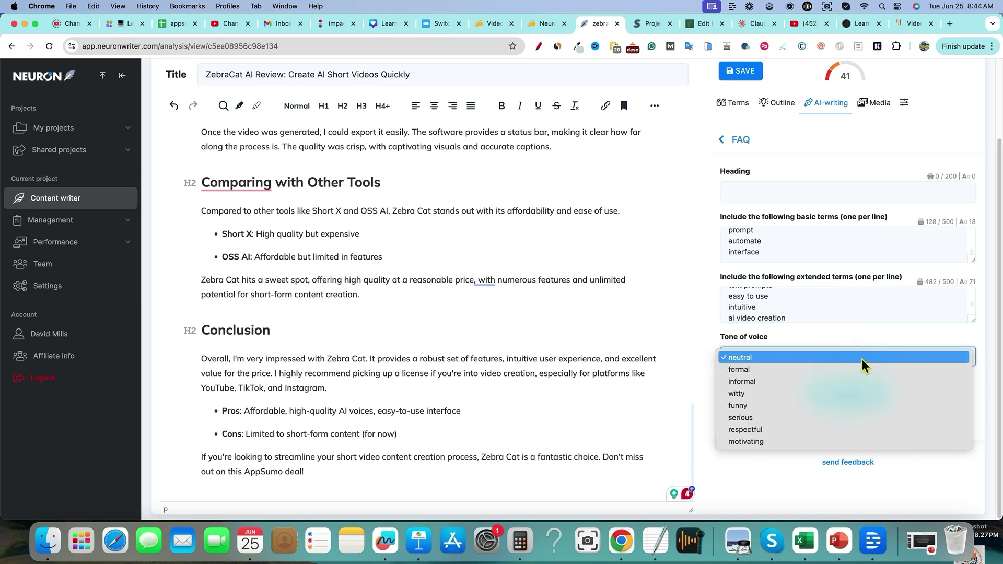
{"action": "left_click", "coordinate": [775, 378]}
{"action": "scroll", "coordinate": [782, 347], "scroll_direction": "up", "scroll_amount": 2}
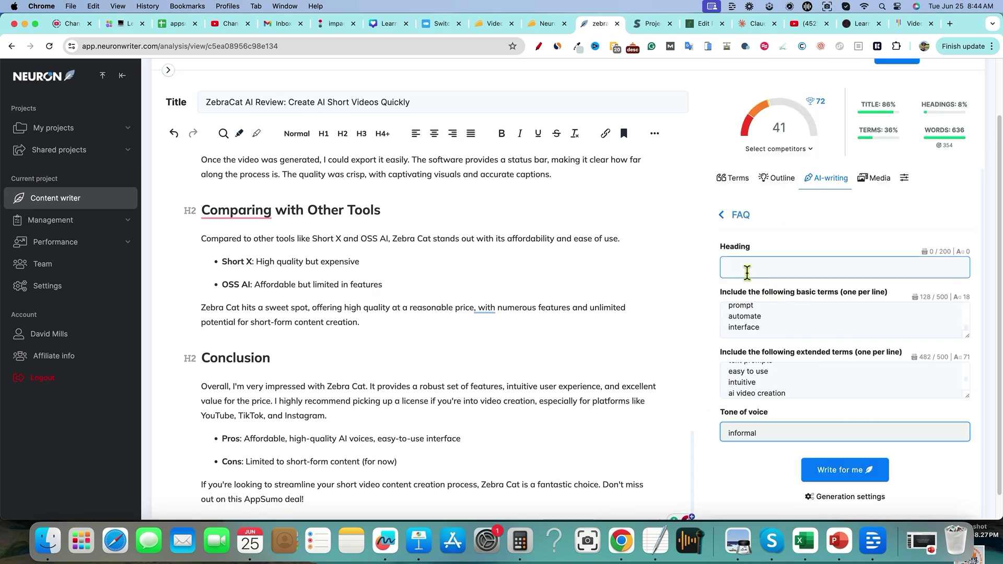
{"action": "scroll", "coordinate": [861, 427], "scroll_direction": "down", "scroll_amount": 1}
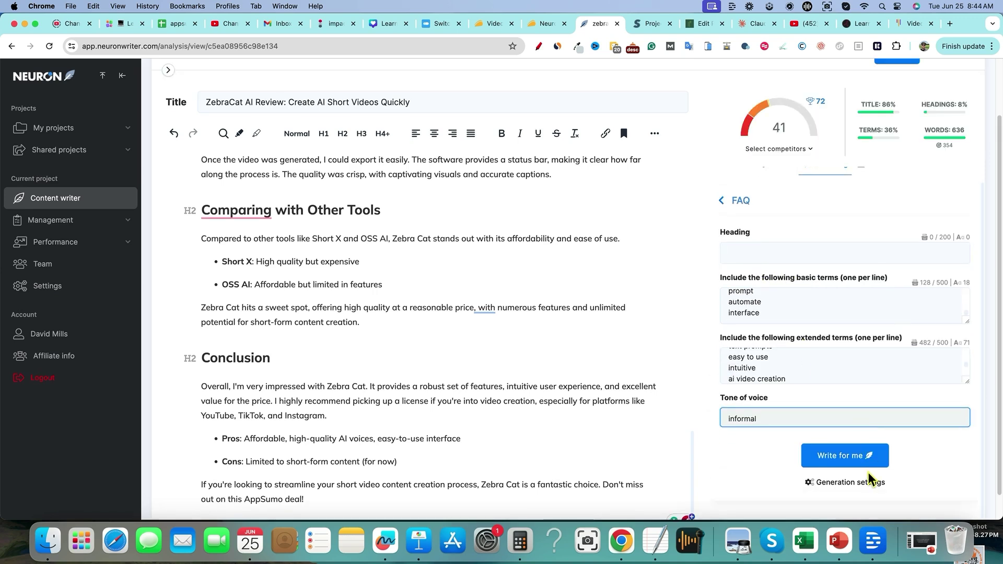
Enter the heading 'ZebraCat AI FAQ' and generate the FAQ
{"action": "left_click", "coordinate": [864, 456]}
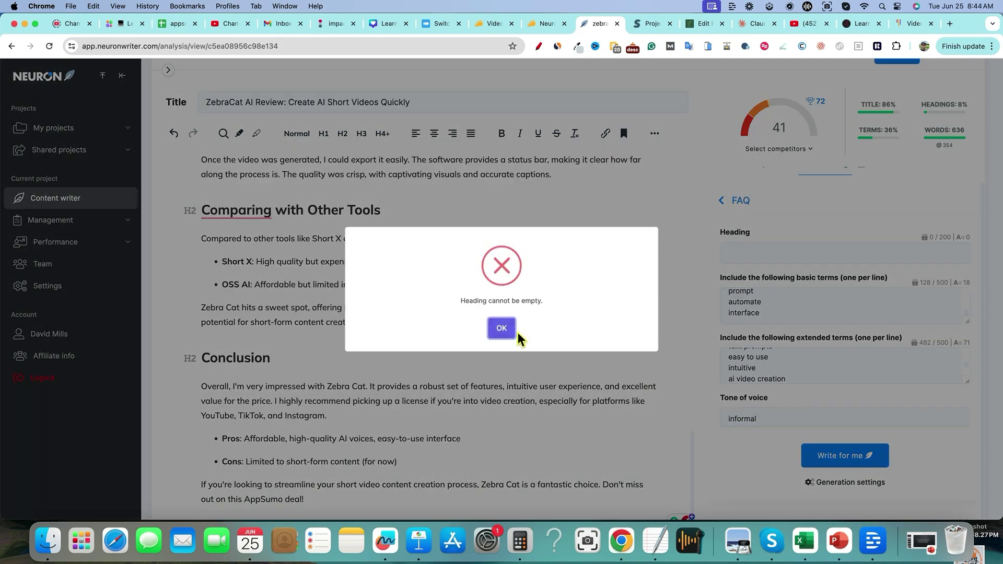
{"action": "left_click", "coordinate": [502, 328]}
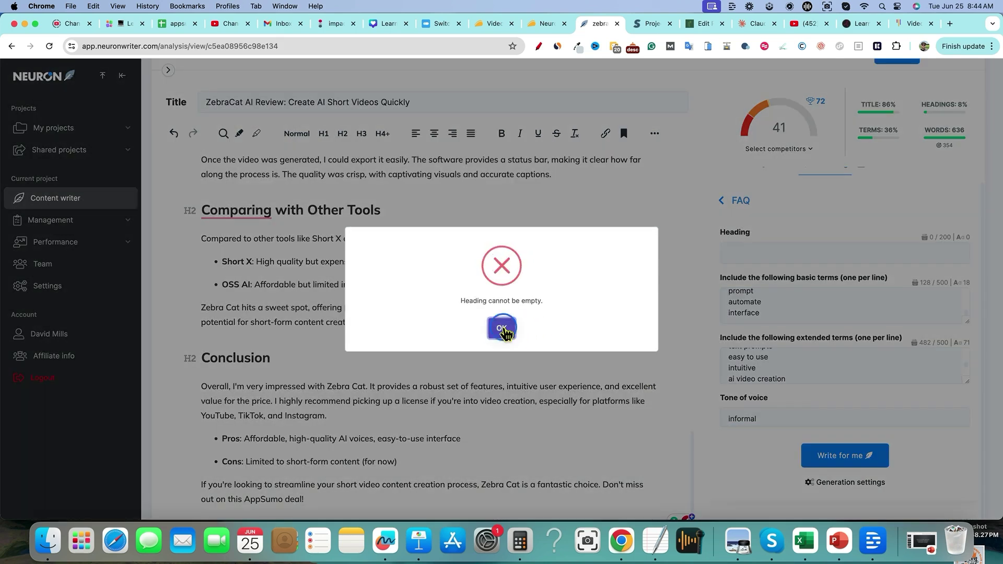
{"action": "left_click", "coordinate": [745, 254]}
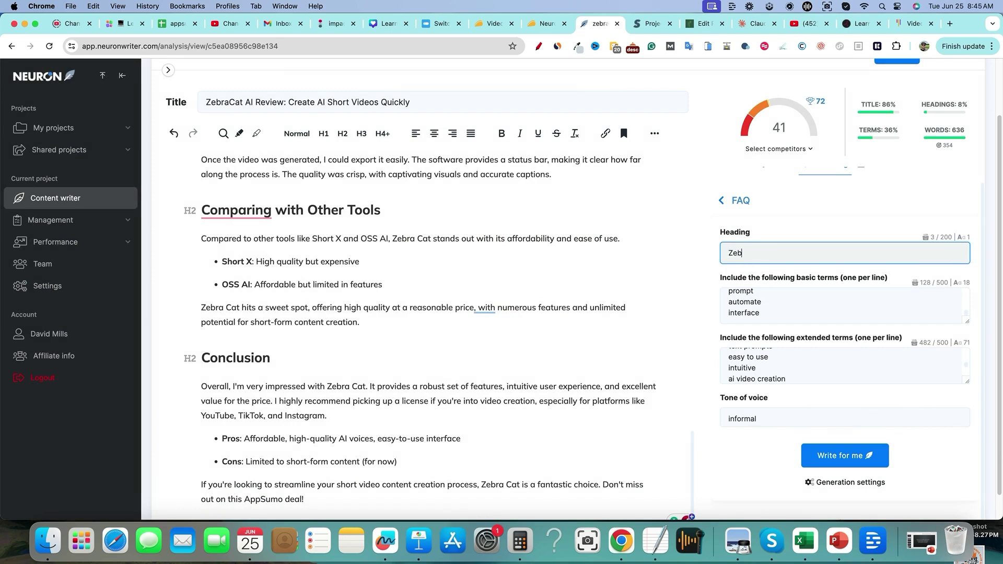
{"action": "type", "text": "ZebraCat AI FAQ"}
{"action": "left_click", "coordinate": [857, 457]}
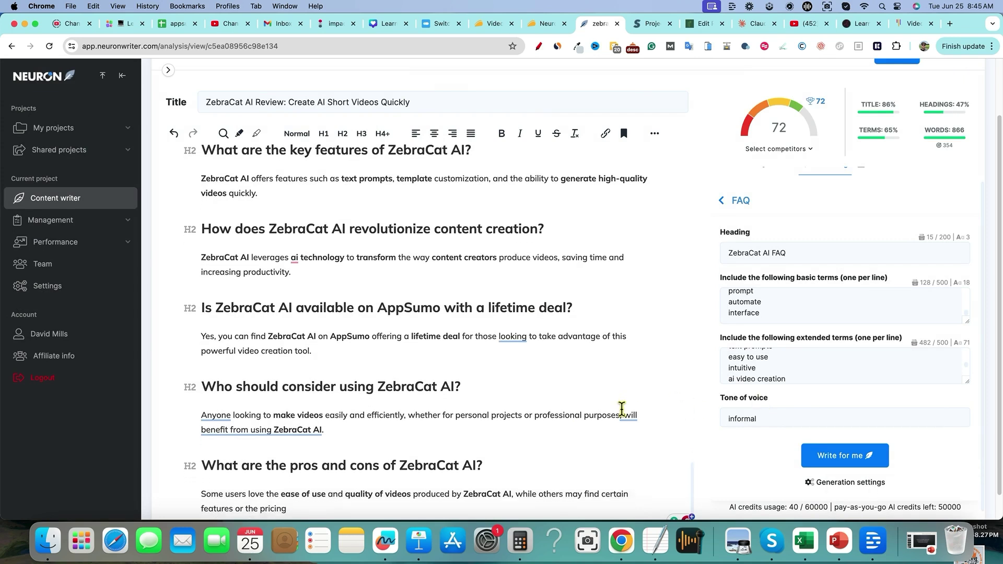
Scroll through the generated ZebraCat AI FAQ, then return to AppSumo's Video Tap pricing tiers ($59, $159, $309)
{"action": "scroll", "coordinate": [621, 410], "scroll_direction": "down", "scroll_amount": 10}
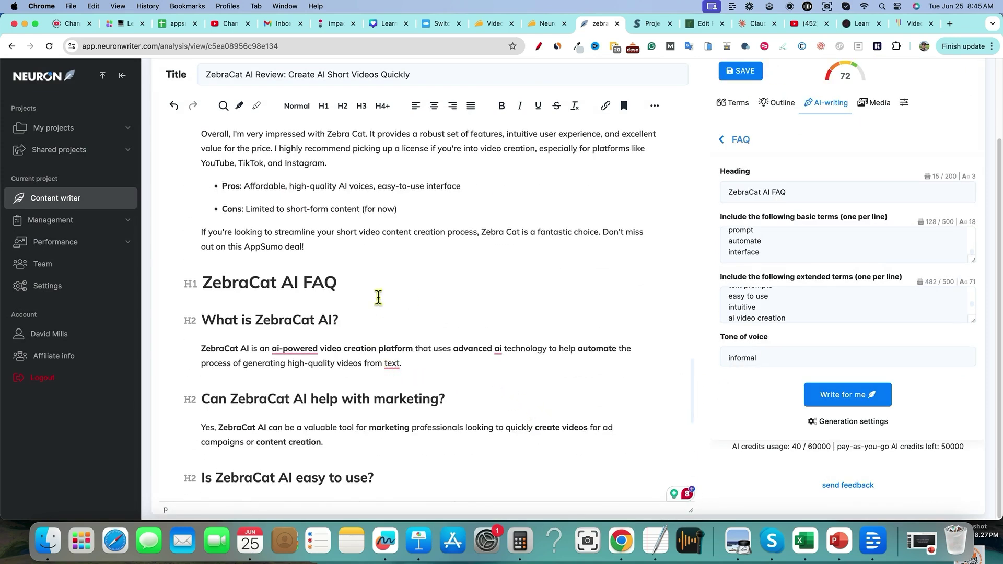
{"action": "scroll", "coordinate": [336, 305], "scroll_direction": "down", "scroll_amount": 1}
{"action": "scroll", "coordinate": [336, 305], "scroll_direction": "down", "scroll_amount": 3}
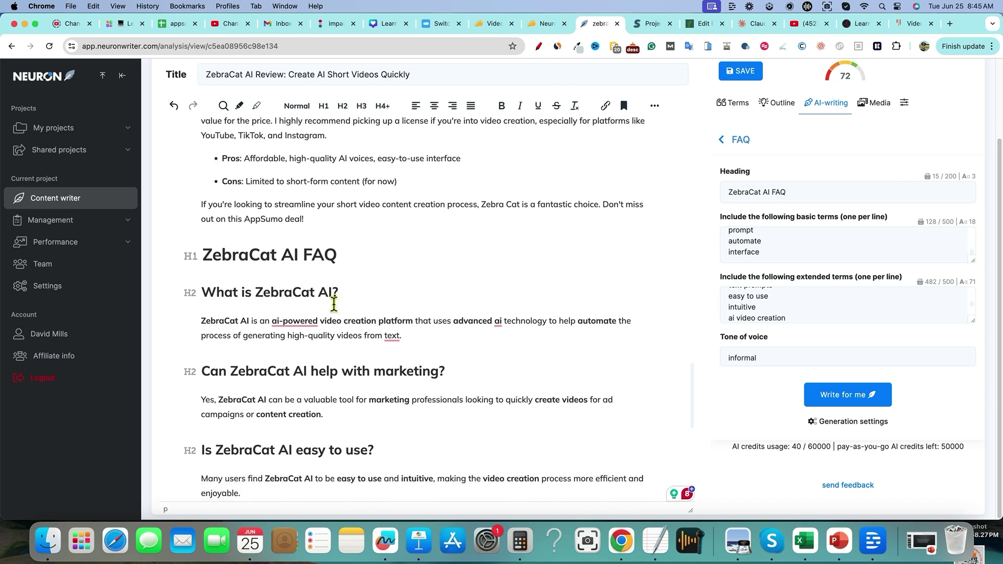
{"action": "scroll", "coordinate": [442, 328], "scroll_direction": "down", "scroll_amount": 3}
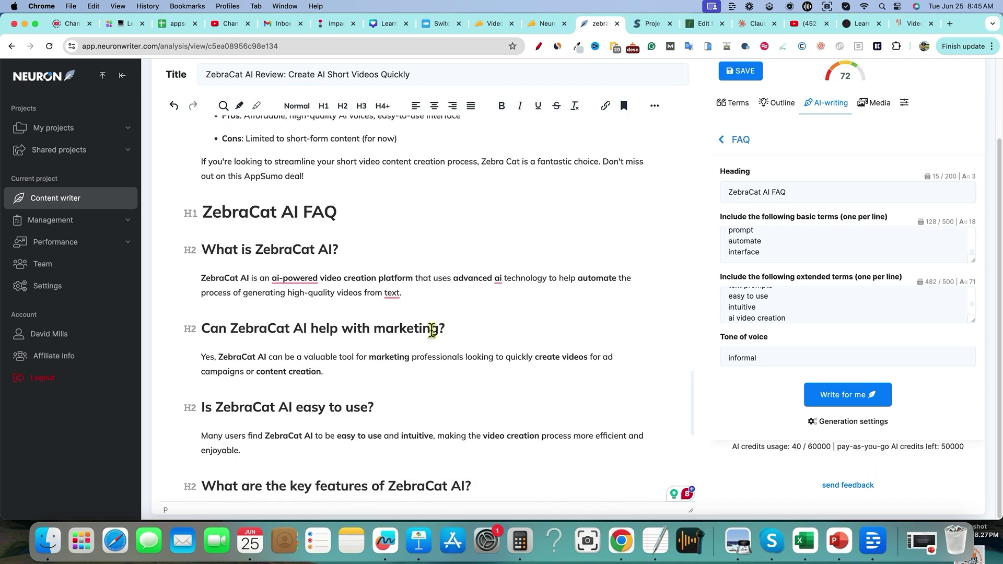
{"action": "scroll", "coordinate": [433, 331], "scroll_direction": "down", "scroll_amount": 1}
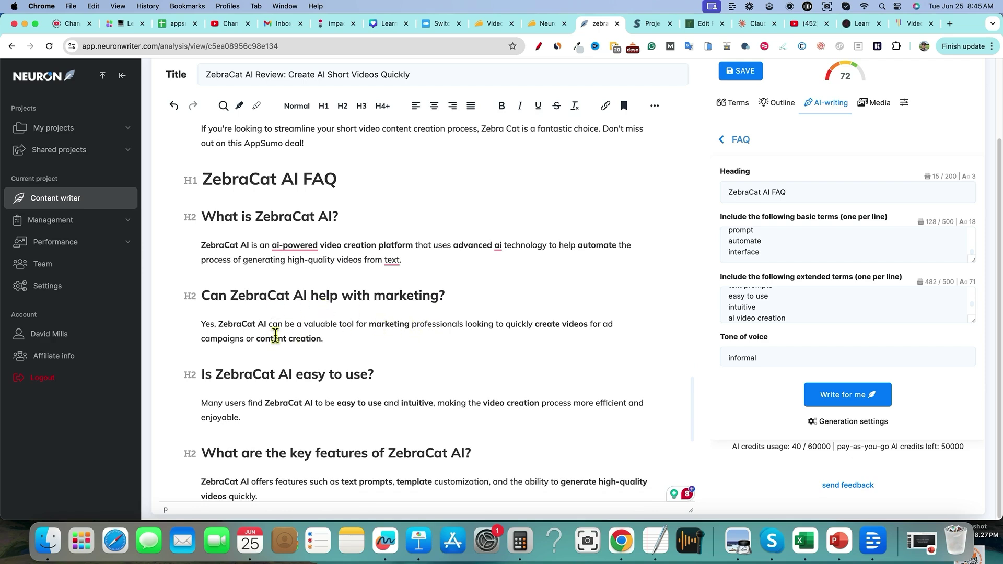
{"action": "scroll", "coordinate": [272, 334], "scroll_direction": "down", "scroll_amount": 1}
{"action": "scroll", "coordinate": [287, 361], "scroll_direction": "down", "scroll_amount": 2}
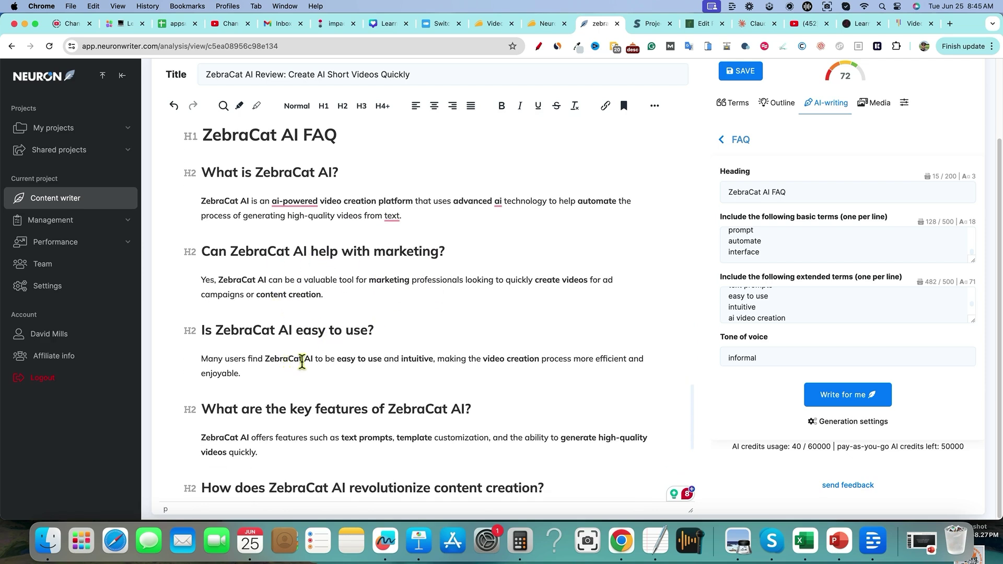
{"action": "scroll", "coordinate": [383, 362], "scroll_direction": "down", "scroll_amount": 4}
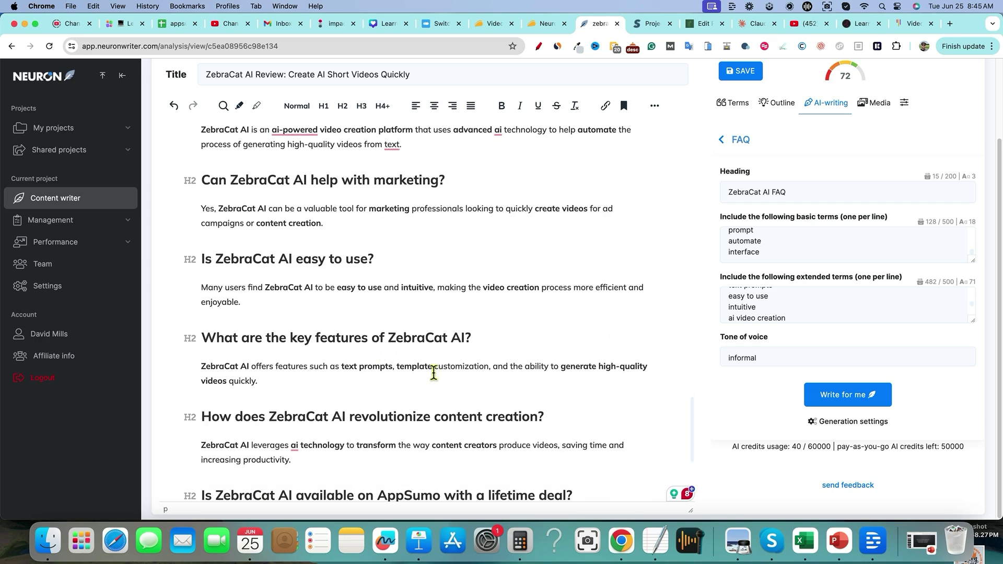
{"action": "scroll", "coordinate": [316, 375], "scroll_direction": "down", "scroll_amount": 1}
{"action": "scroll", "coordinate": [330, 366], "scroll_direction": "down", "scroll_amount": 1}
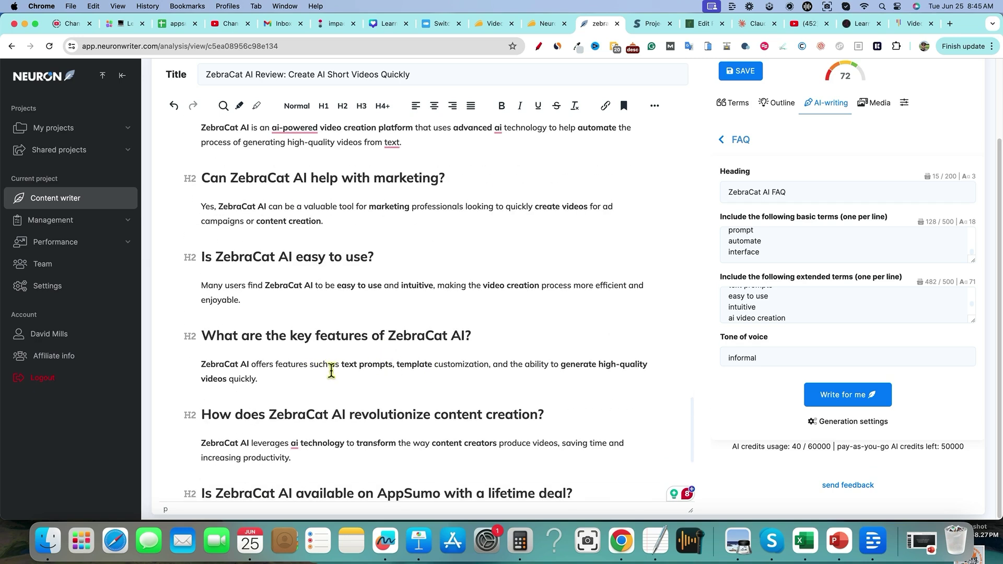
{"action": "scroll", "coordinate": [332, 371], "scroll_direction": "down", "scroll_amount": 3}
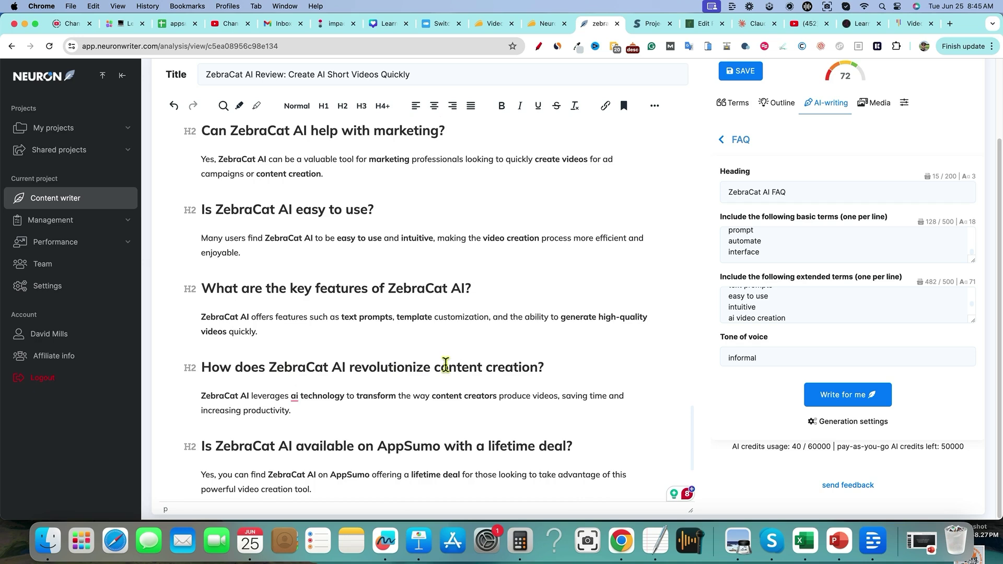
{"action": "scroll", "coordinate": [407, 385], "scroll_direction": "down", "scroll_amount": 5}
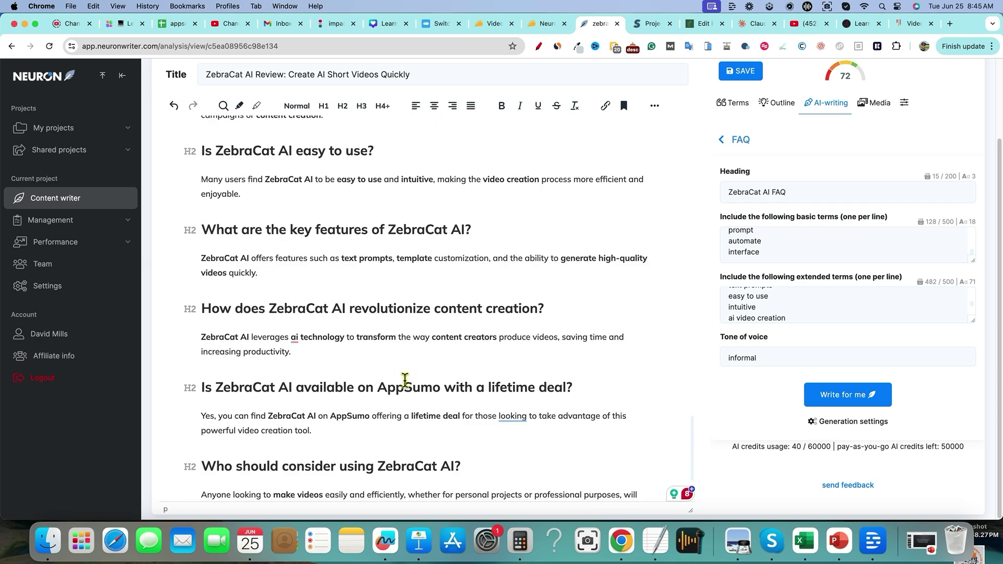
{"action": "scroll", "coordinate": [404, 389], "scroll_direction": "down", "scroll_amount": 4}
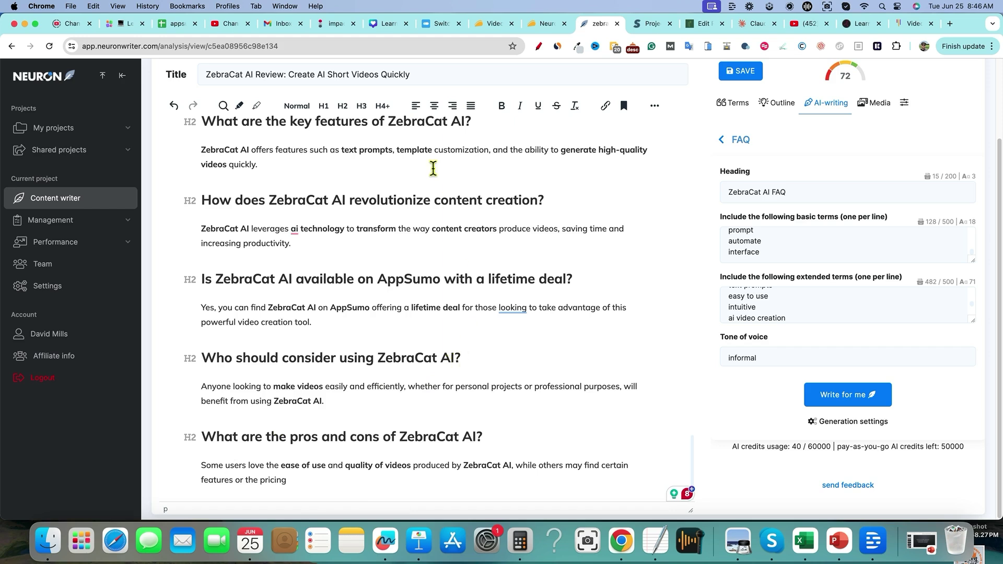
{"action": "left_click", "coordinate": [489, 23]}
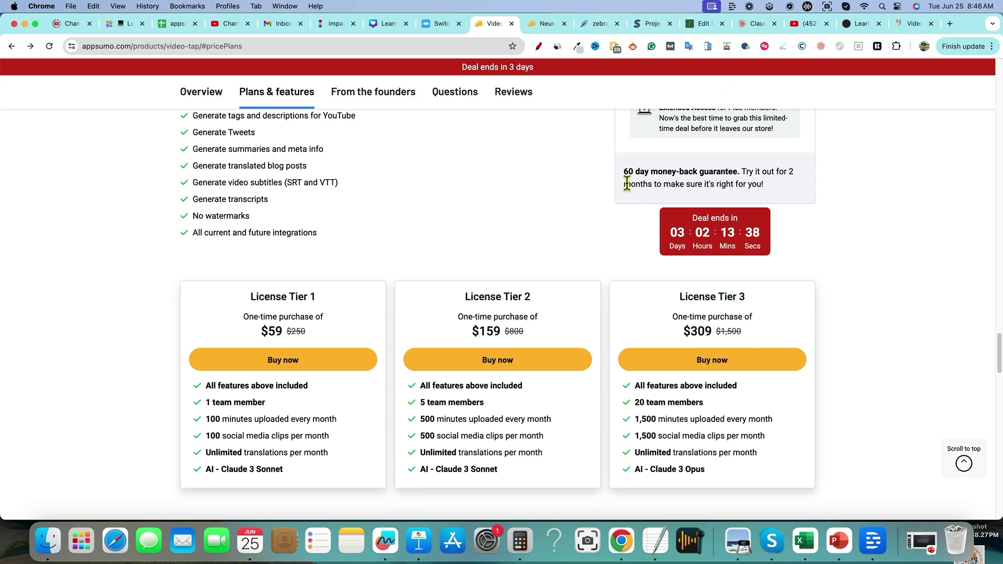
Scroll to Video Tap's License Tier cards, then return to the ZebraCat article in NeuronWriter
{"action": "scroll", "coordinate": [629, 196], "scroll_direction": "down", "scroll_amount": 1}
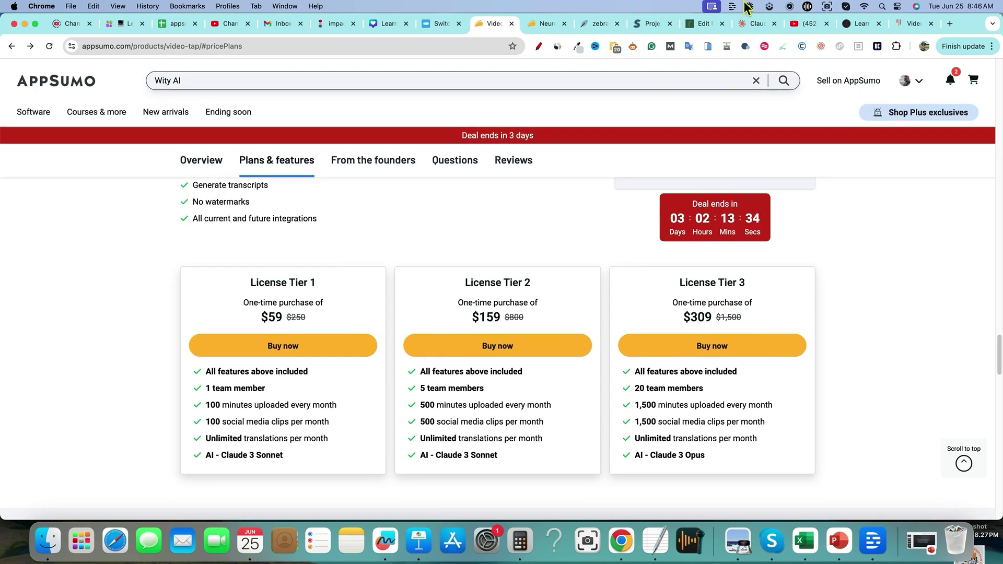
{"action": "left_click", "coordinate": [601, 23]}
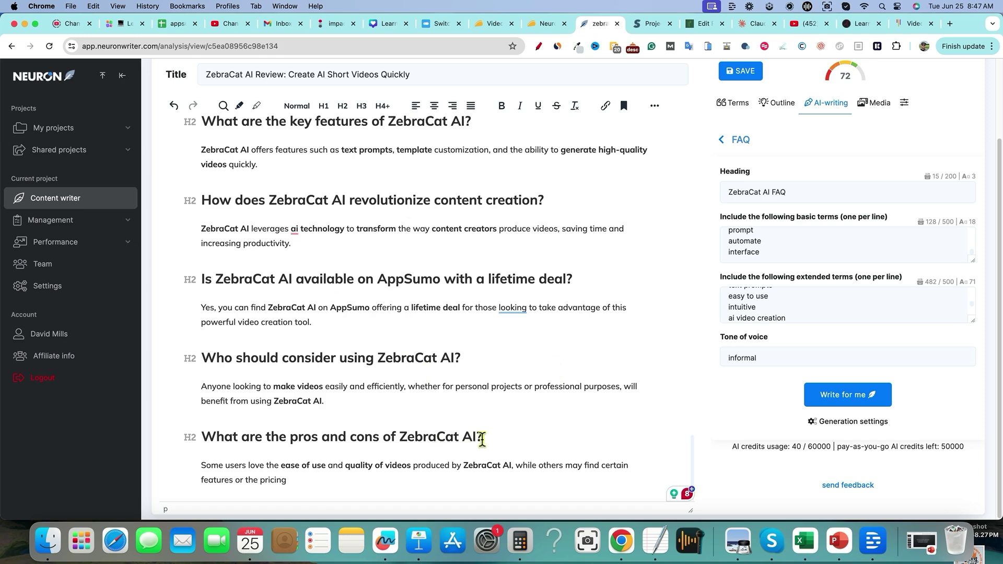
Search Google for 'zebracat ai review' in a new tab
{"action": "left_click", "coordinate": [949, 23]}
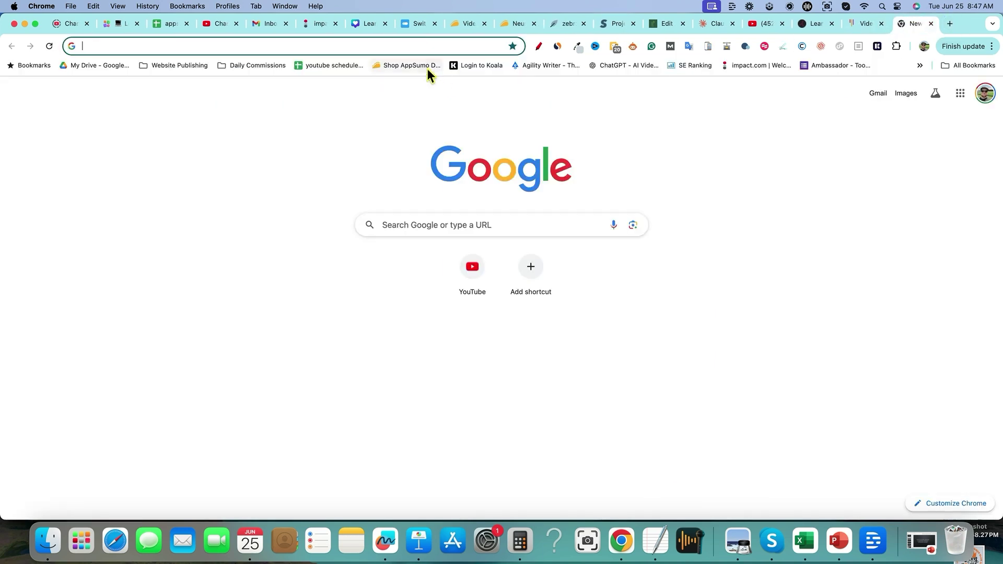
{"action": "type", "text": "z"}
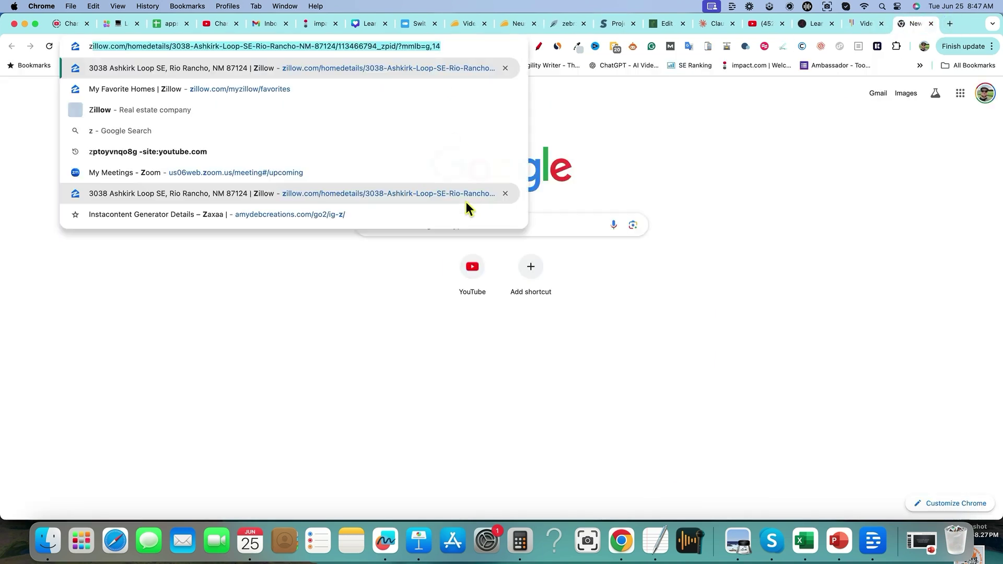
{"action": "type", "text": "ebracat ai review"}
{"action": "key", "text": "Return"}
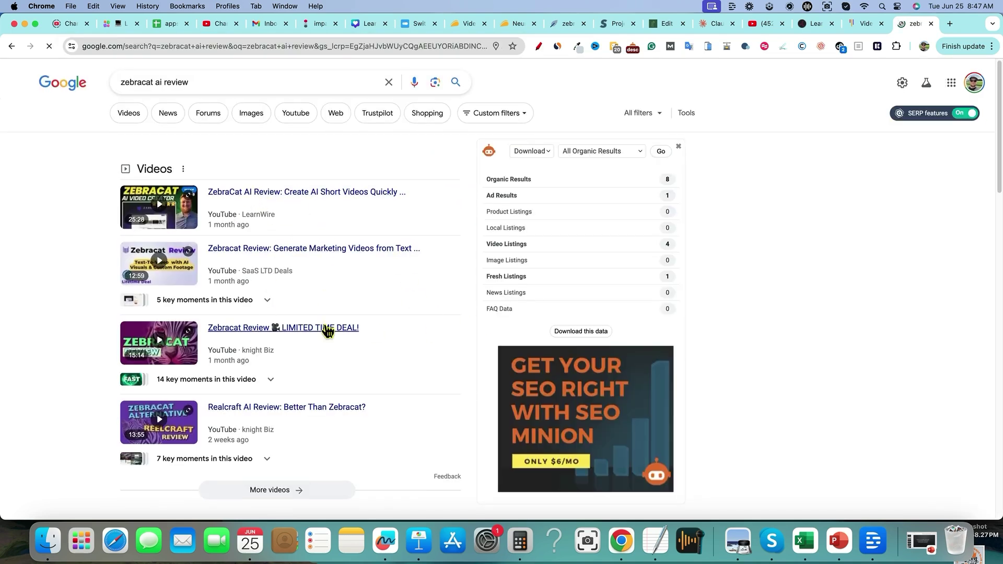
Scan the ranking results, then go back to the ZebraCat AI review draft in NeuronWriter
{"action": "scroll", "coordinate": [329, 329], "scroll_direction": "down", "scroll_amount": 5}
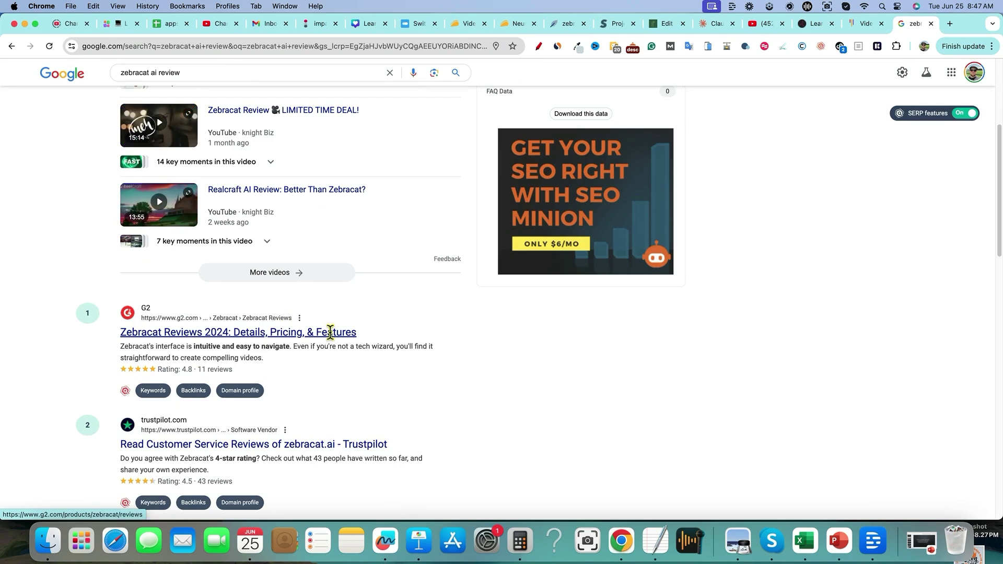
{"action": "scroll", "coordinate": [330, 339], "scroll_direction": "down", "scroll_amount": 3}
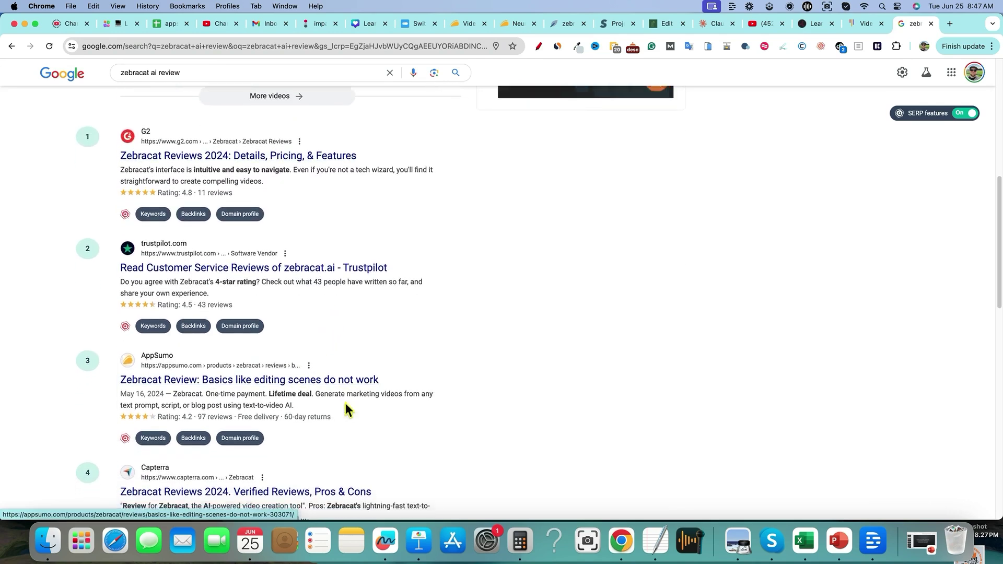
{"action": "scroll", "coordinate": [345, 402], "scroll_direction": "down", "scroll_amount": 4}
{"action": "scroll", "coordinate": [287, 378], "scroll_direction": "down", "scroll_amount": 3}
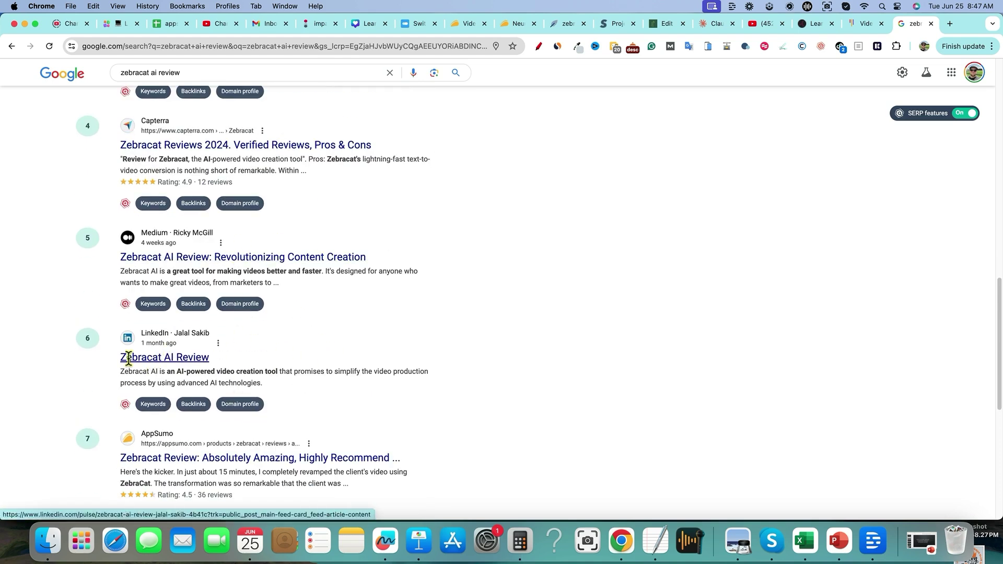
{"action": "scroll", "coordinate": [282, 366], "scroll_direction": "down", "scroll_amount": 1}
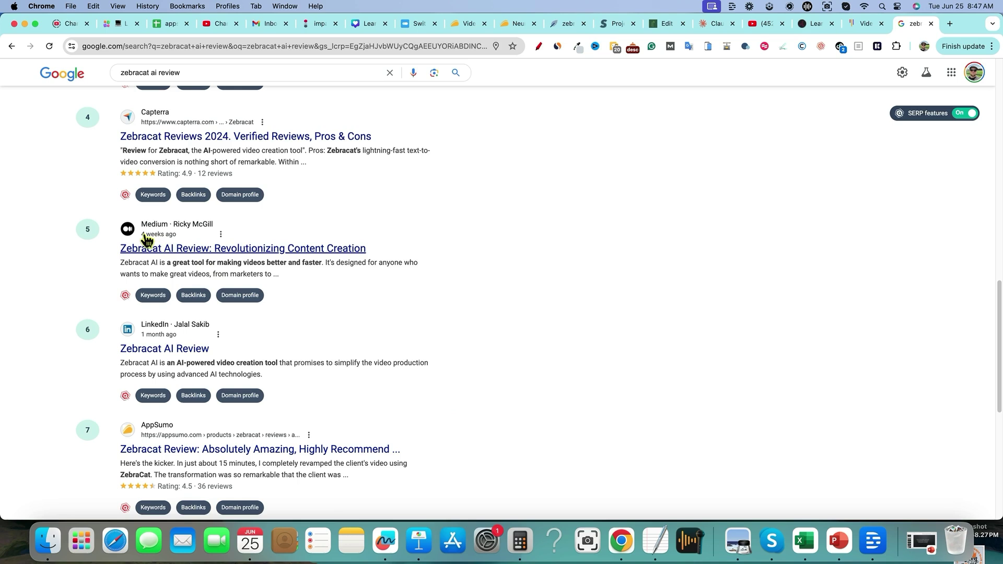
{"action": "scroll", "coordinate": [286, 418], "scroll_direction": "down", "scroll_amount": 5}
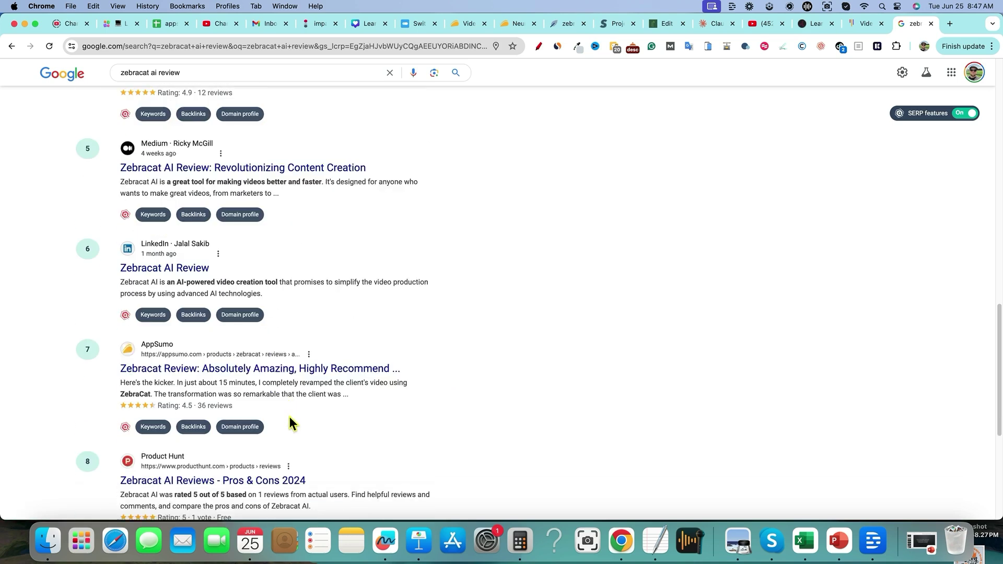
{"action": "scroll", "coordinate": [287, 306], "scroll_direction": "up", "scroll_amount": 10}
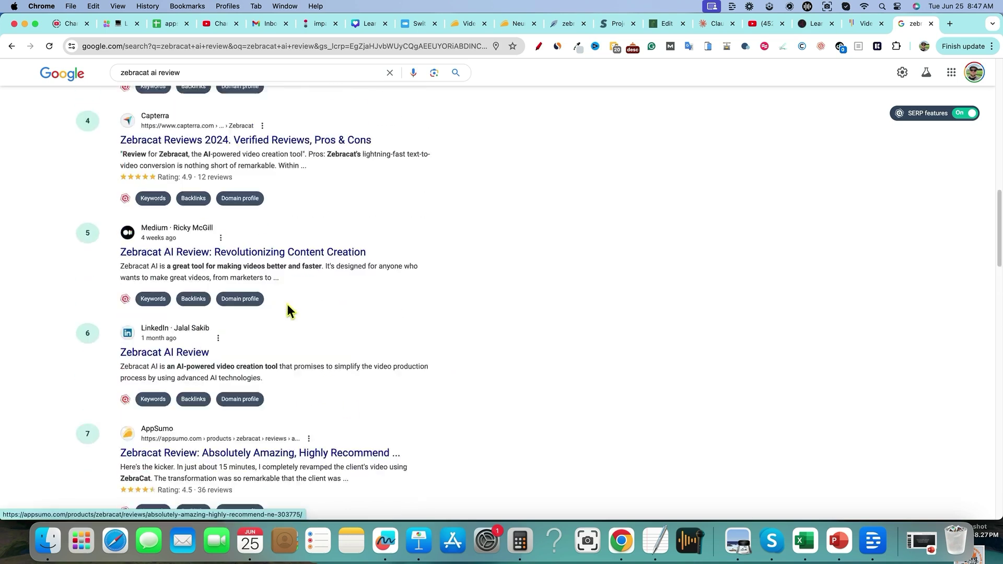
{"action": "scroll", "coordinate": [287, 310], "scroll_direction": "down", "scroll_amount": 10}
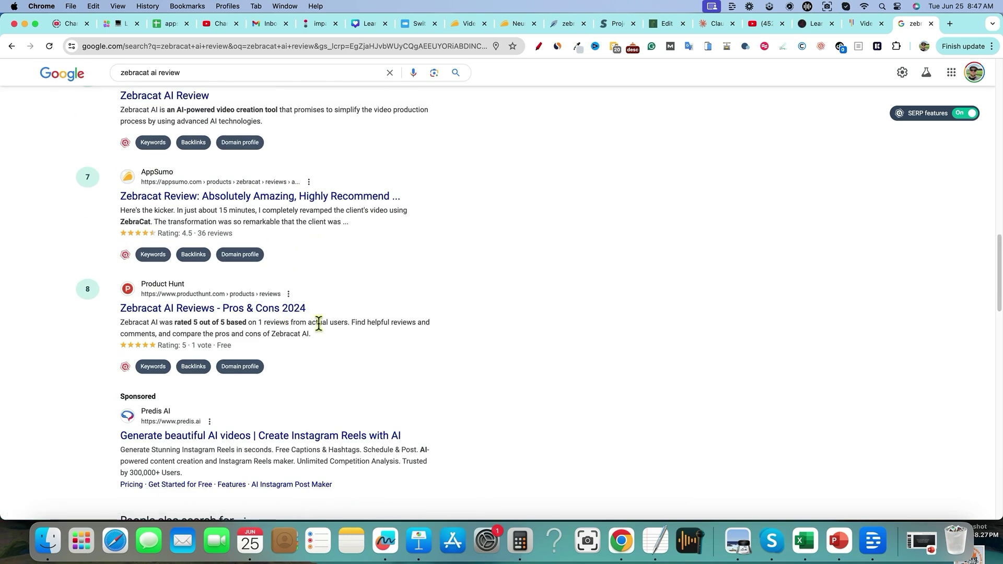
{"action": "scroll", "coordinate": [329, 327], "scroll_direction": "down", "scroll_amount": 1}
{"action": "scroll", "coordinate": [331, 329], "scroll_direction": "down", "scroll_amount": 5}
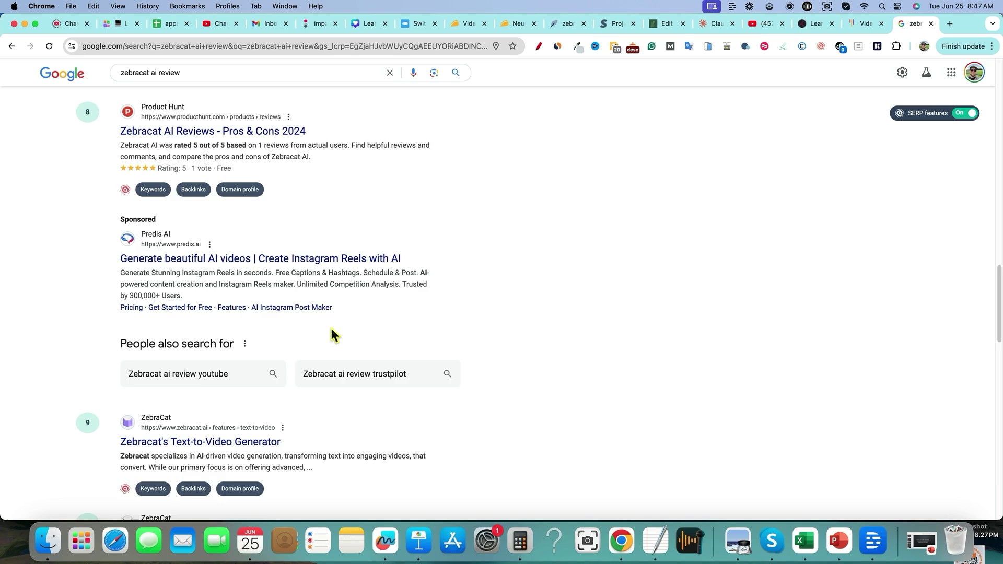
{"action": "scroll", "coordinate": [330, 328], "scroll_direction": "down", "scroll_amount": 4}
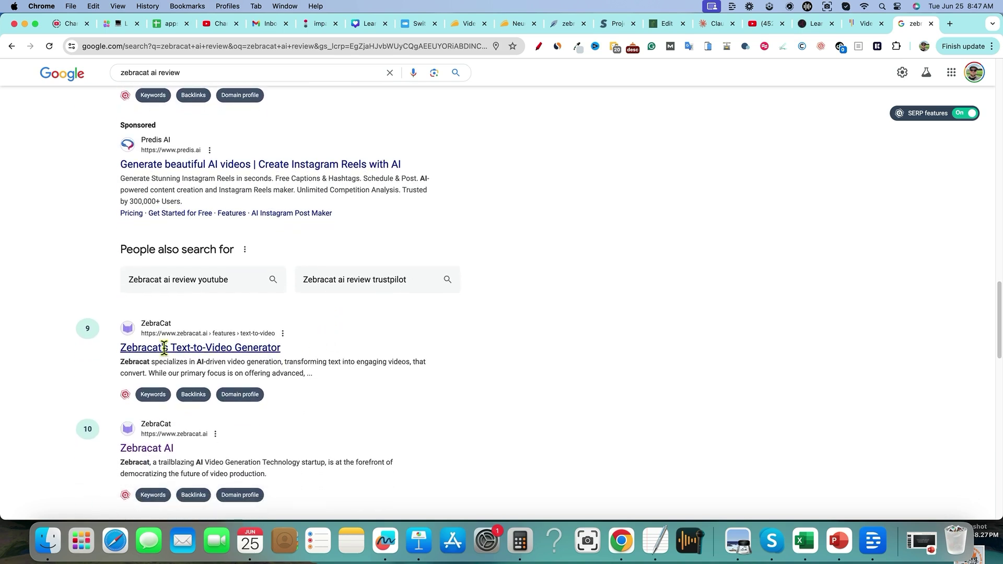
{"action": "scroll", "coordinate": [355, 347], "scroll_direction": "down", "scroll_amount": 1}
{"action": "scroll", "coordinate": [360, 344], "scroll_direction": "down", "scroll_amount": 10}
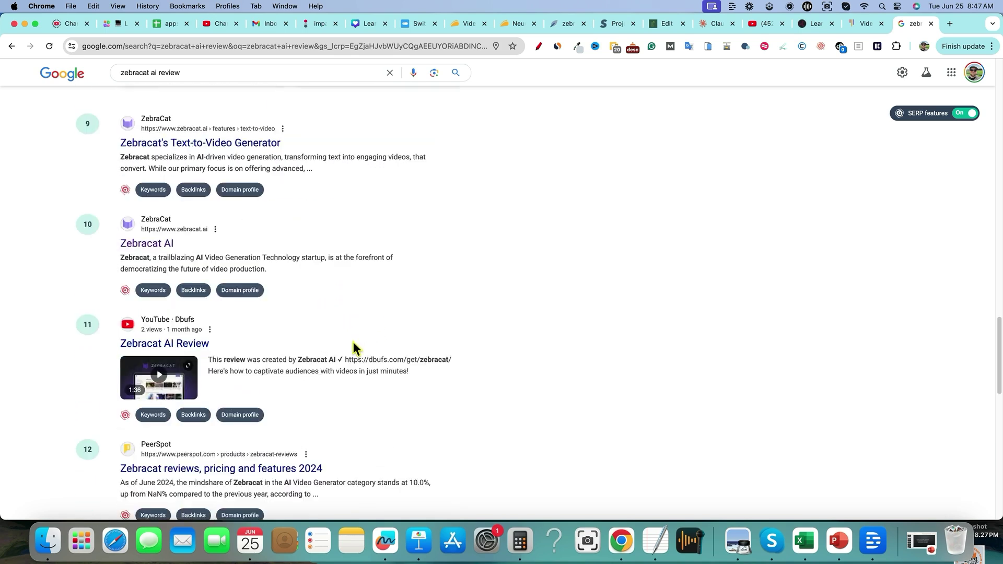
{"action": "scroll", "coordinate": [353, 342], "scroll_direction": "down", "scroll_amount": 6}
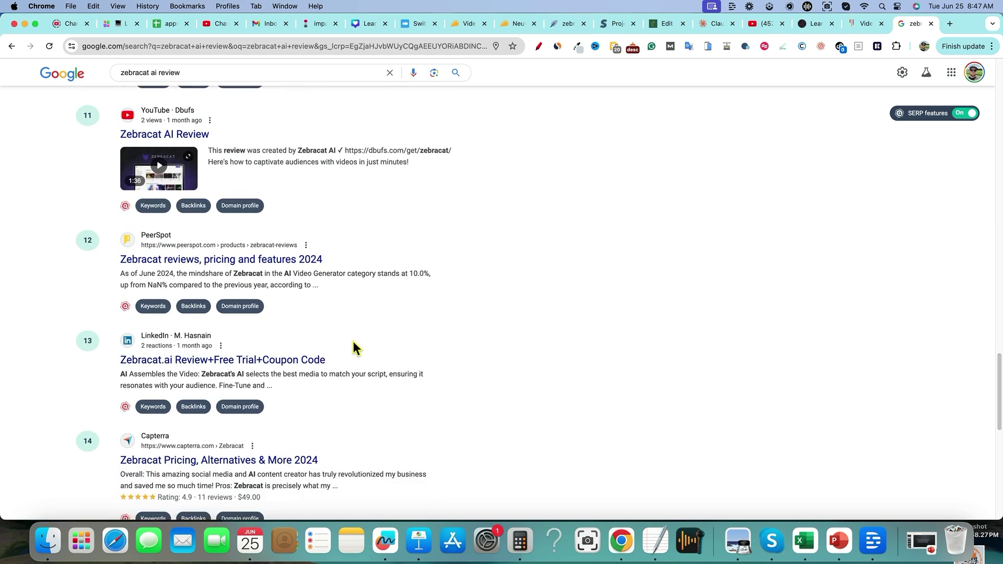
{"action": "scroll", "coordinate": [491, 360], "scroll_direction": "up", "scroll_amount": 20}
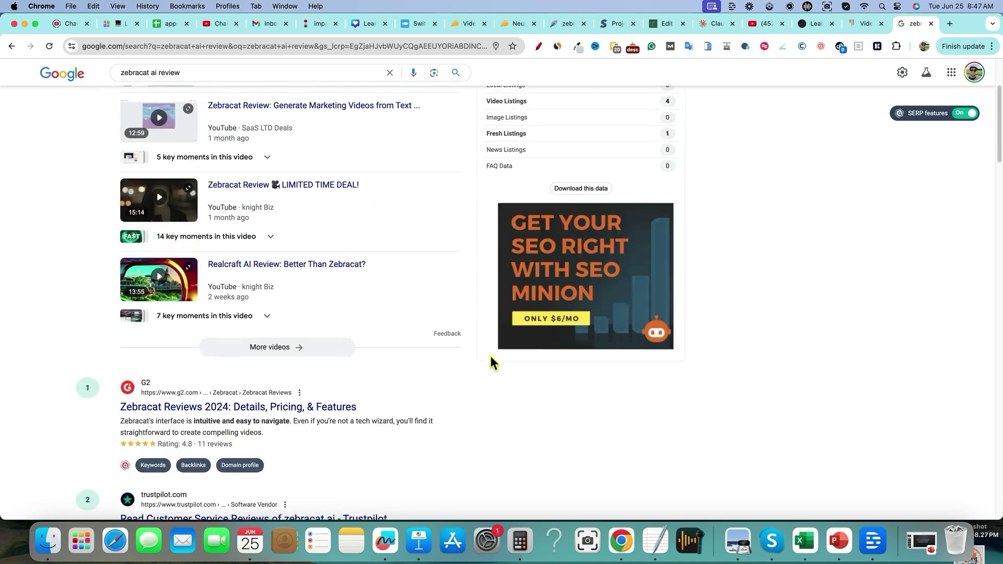
{"action": "left_click", "coordinate": [568, 26]}
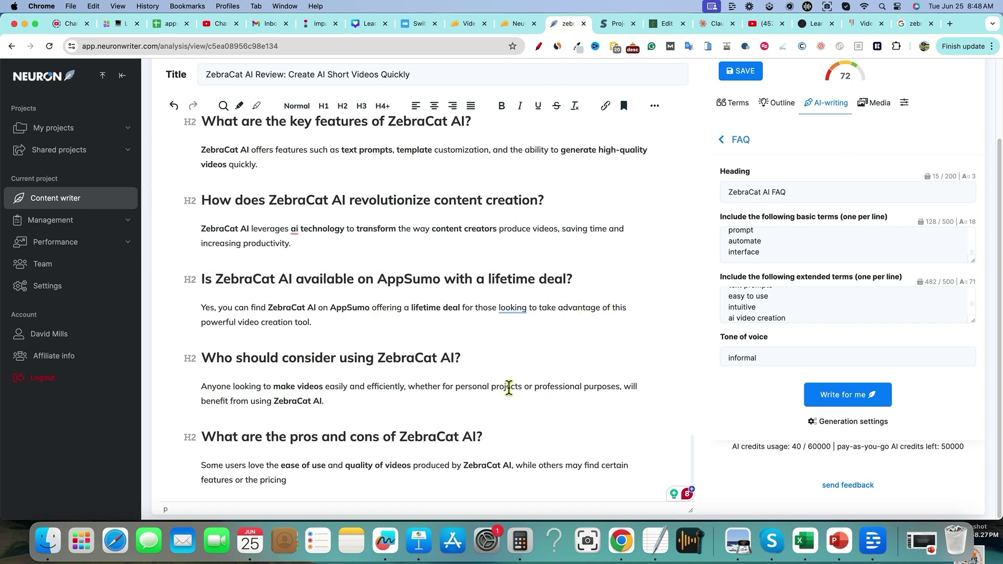
Exit the FAQ template and browse the Terms list's usage counts (score 72, 866 words, terms 65%)
{"action": "scroll", "coordinate": [574, 405], "scroll_direction": "up", "scroll_amount": 5}
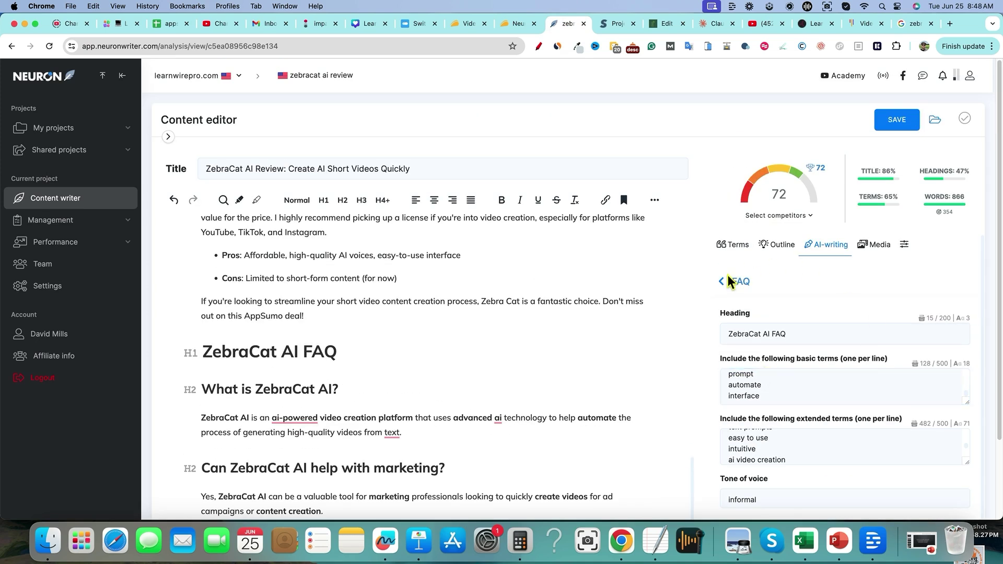
{"action": "left_click", "coordinate": [721, 282]}
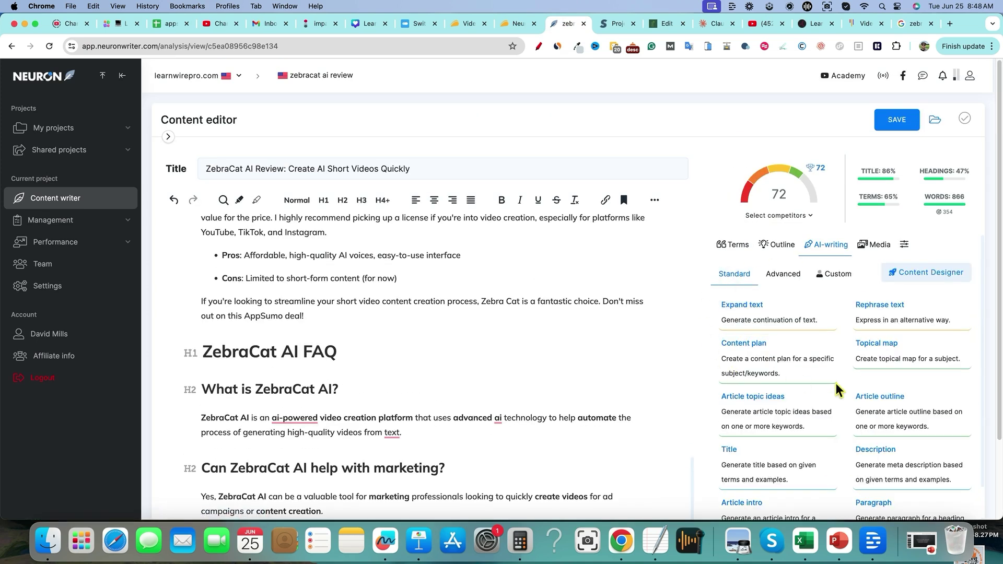
{"action": "left_click", "coordinate": [737, 247]}
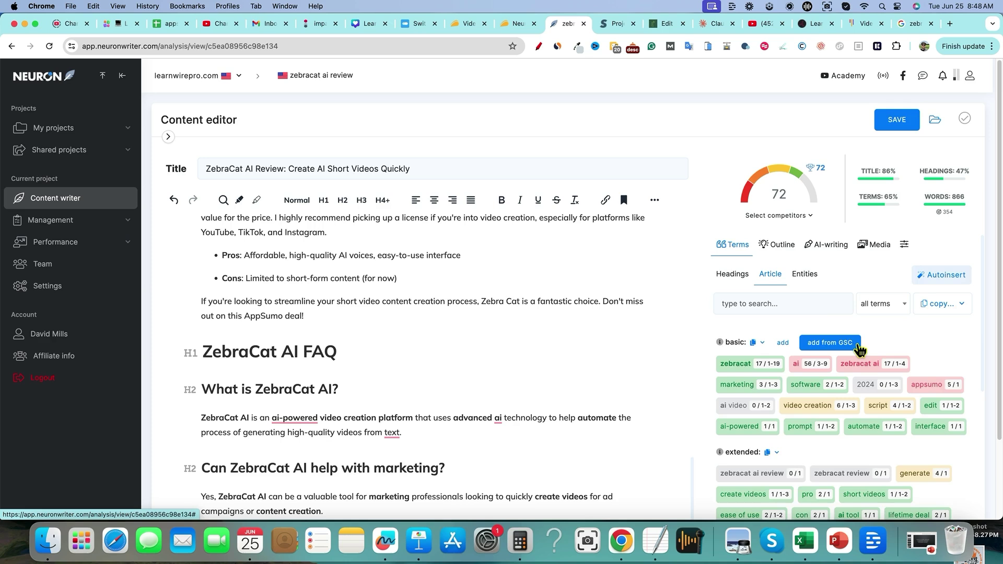
{"action": "scroll", "coordinate": [906, 370], "scroll_direction": "down", "scroll_amount": 15}
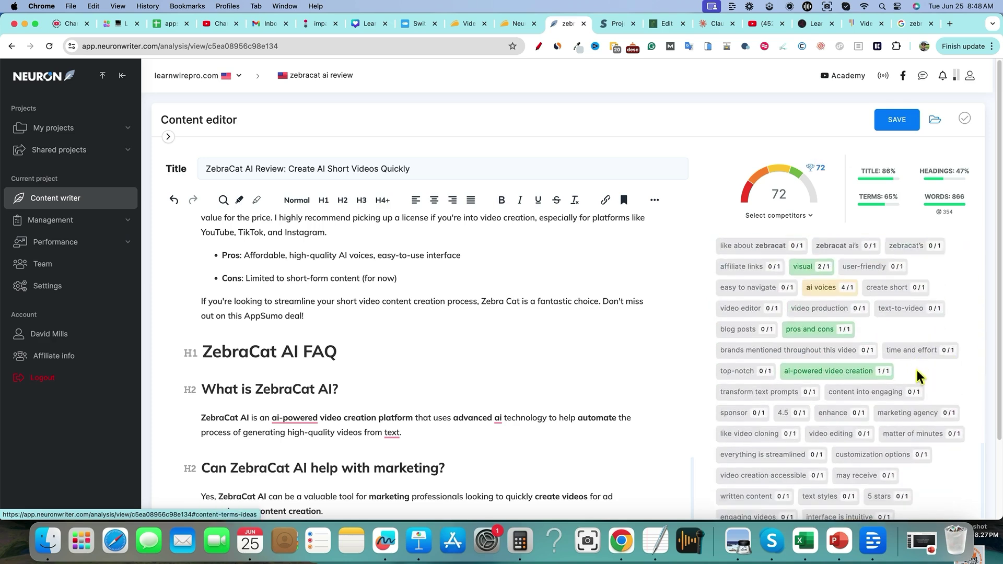
{"action": "scroll", "coordinate": [913, 380], "scroll_direction": "up", "scroll_amount": 3}
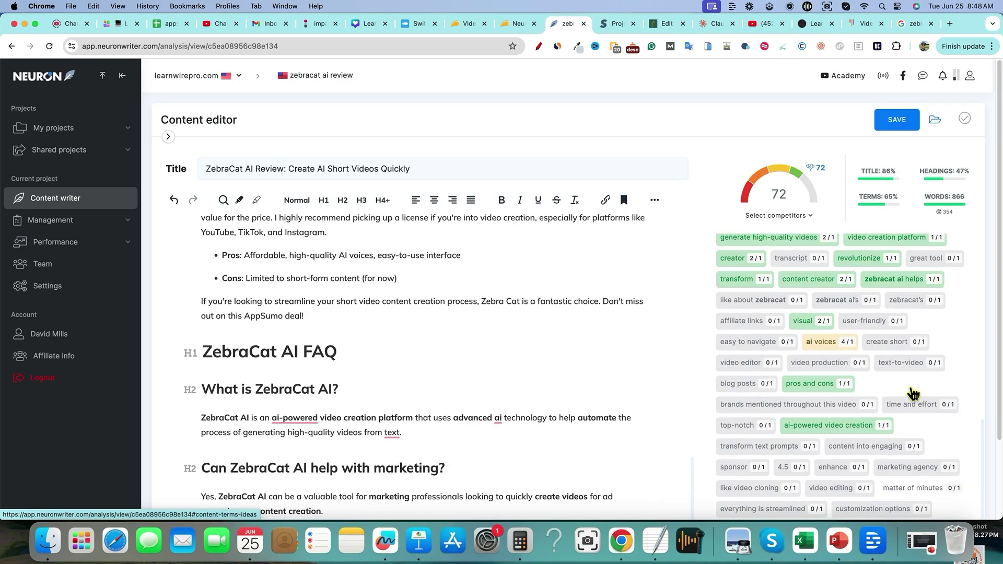
{"action": "scroll", "coordinate": [914, 392], "scroll_direction": "down", "scroll_amount": 4}
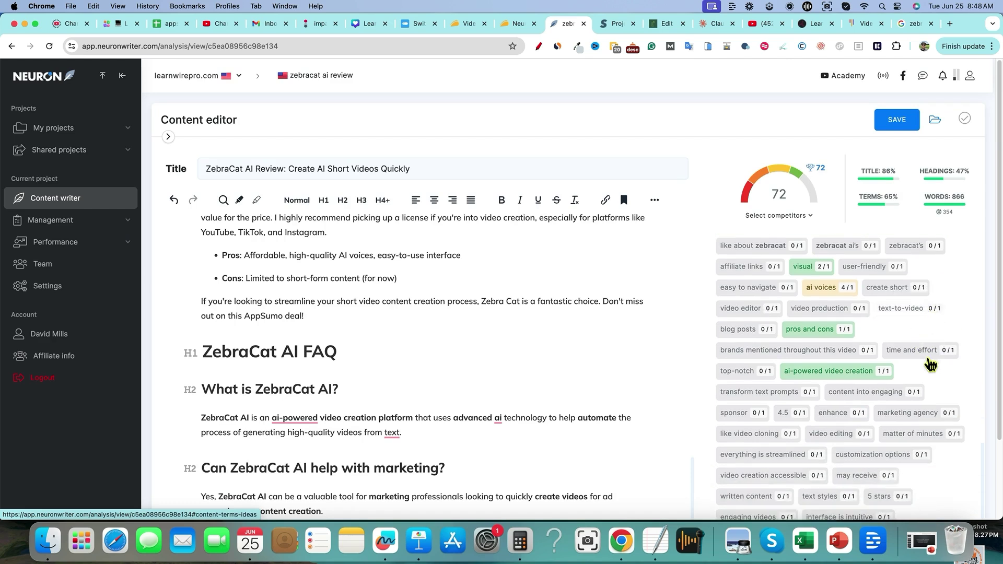
{"action": "scroll", "coordinate": [923, 377], "scroll_direction": "up", "scroll_amount": 10}
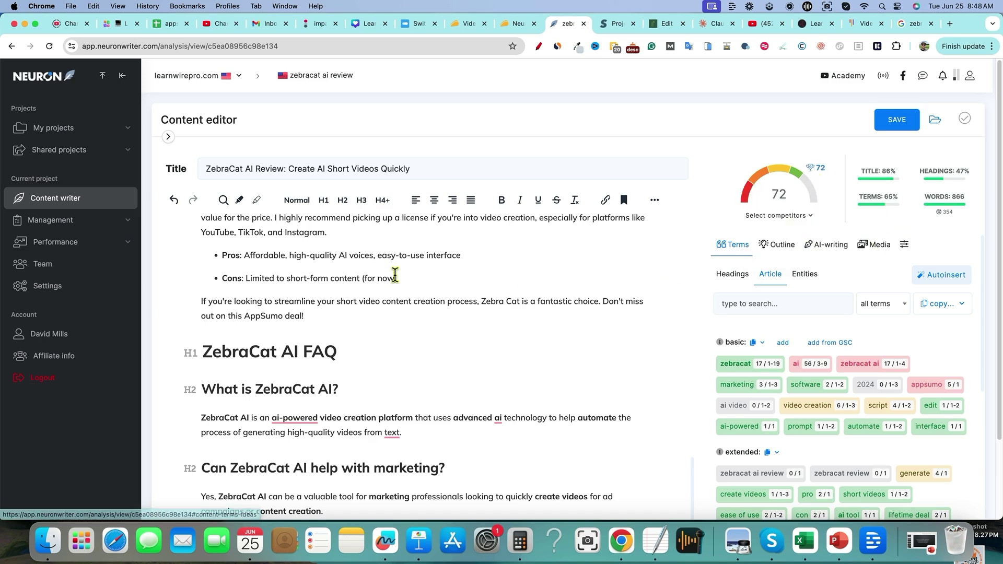
{"action": "scroll", "coordinate": [366, 284], "scroll_direction": "up", "scroll_amount": 10}
{"action": "scroll", "coordinate": [366, 284], "scroll_direction": "up", "scroll_amount": 10}
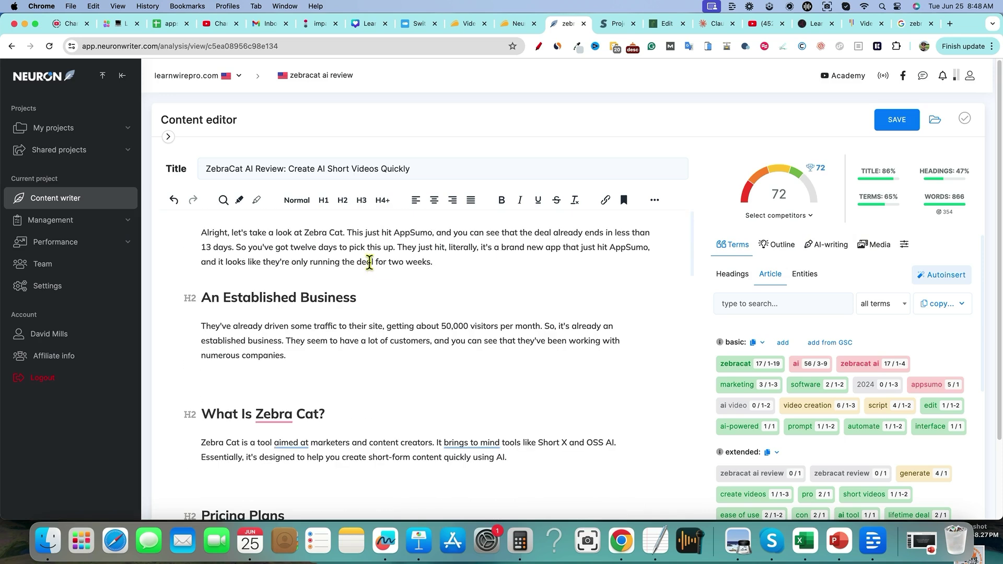
{"action": "left_click", "coordinate": [371, 260]}
{"action": "key", "text": "super+a"}
{"action": "right_click", "coordinate": [338, 262]}
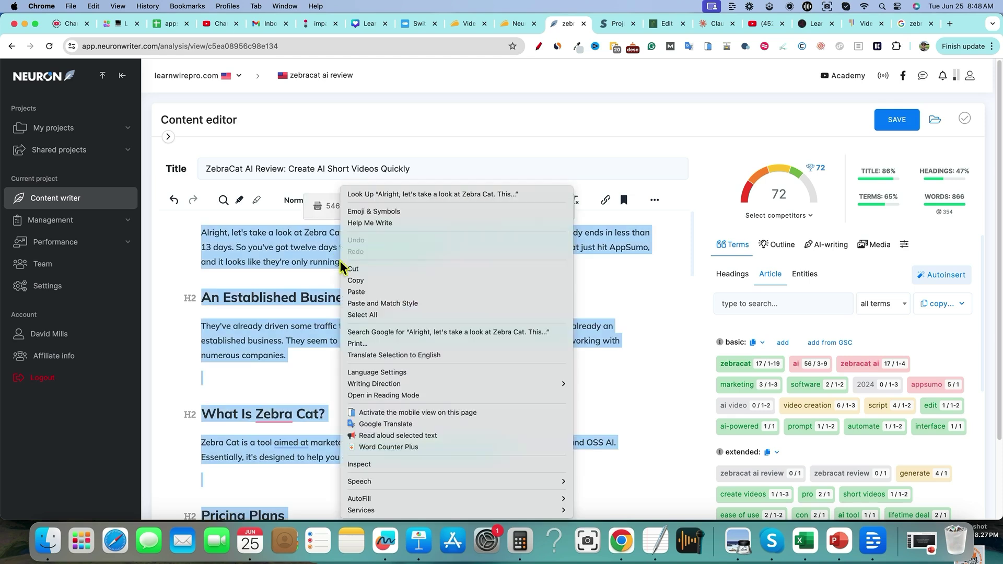
{"action": "left_click", "coordinate": [407, 448]}
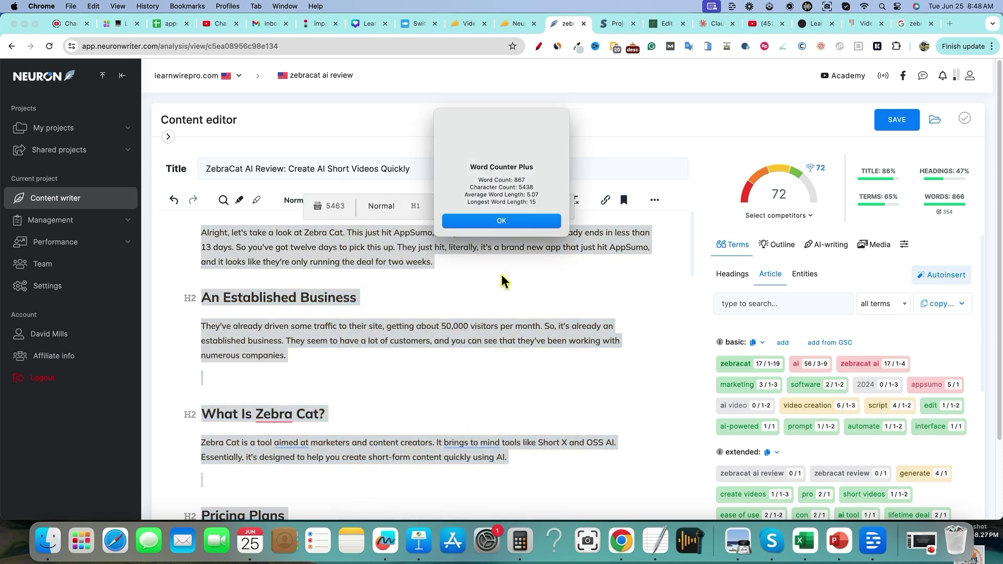
{"action": "left_click", "coordinate": [502, 221]}
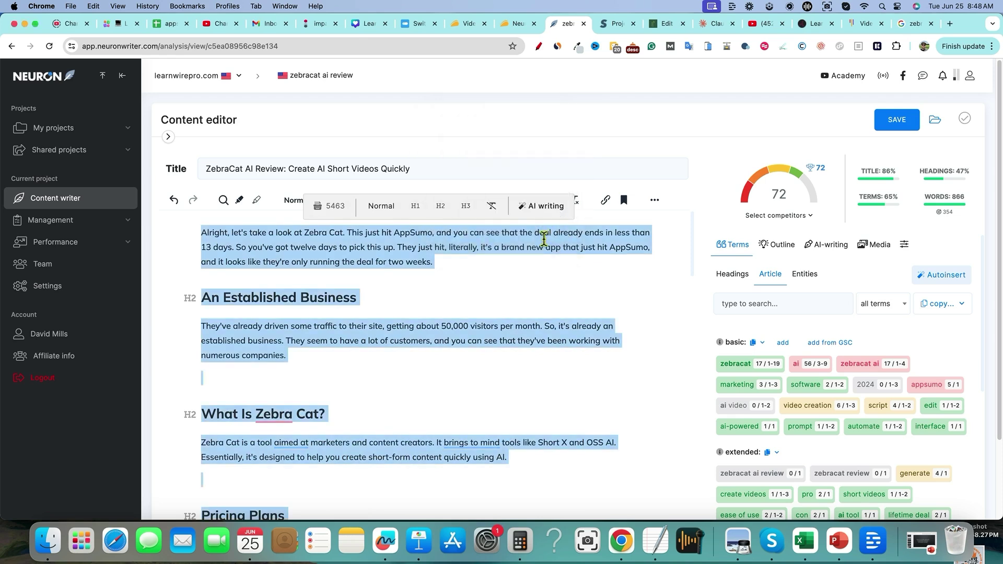
{"action": "left_click", "coordinate": [544, 247]}
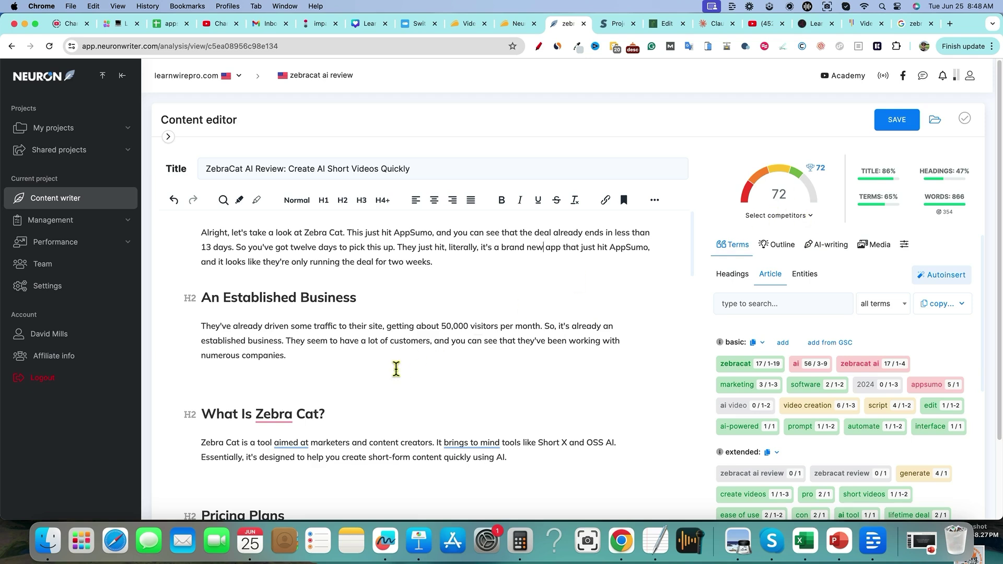
{"action": "scroll", "coordinate": [396, 368], "scroll_direction": "down", "scroll_amount": 3}
{"action": "scroll", "coordinate": [378, 383], "scroll_direction": "down", "scroll_amount": 20}
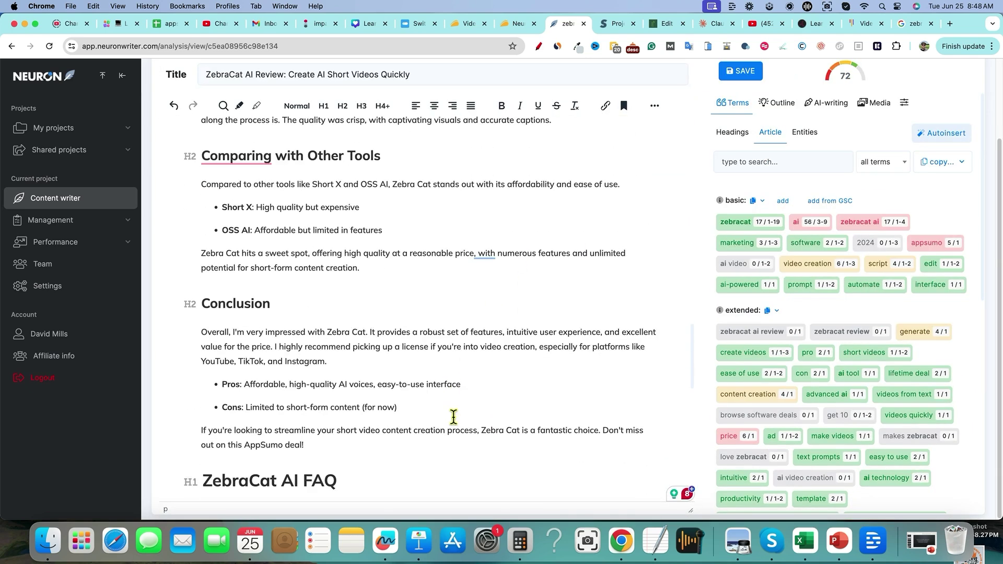
{"action": "scroll", "coordinate": [459, 419], "scroll_direction": "up", "scroll_amount": 15}
{"action": "scroll", "coordinate": [459, 419], "scroll_direction": "up", "scroll_amount": 5}
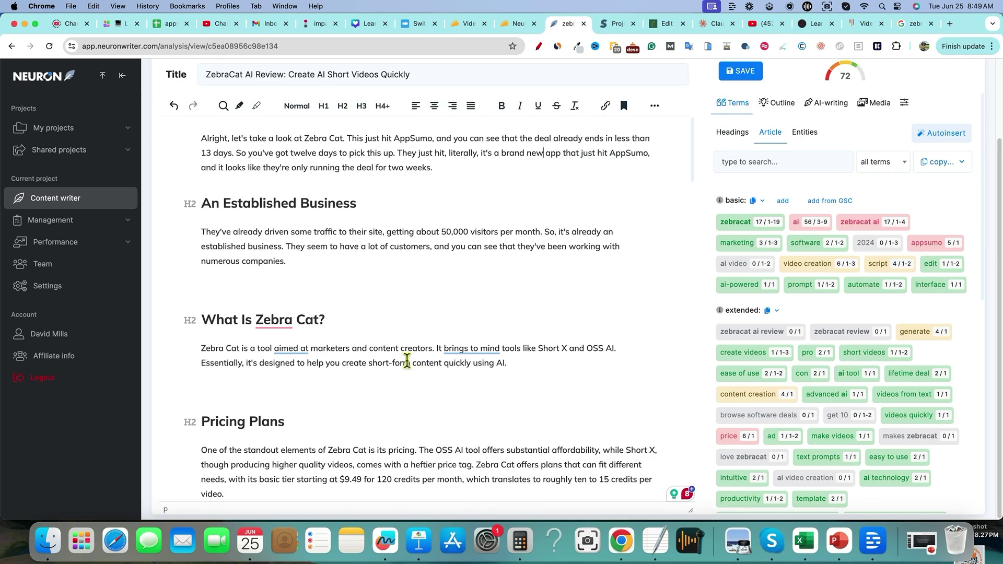
{"action": "scroll", "coordinate": [392, 340], "scroll_direction": "up", "scroll_amount": 3}
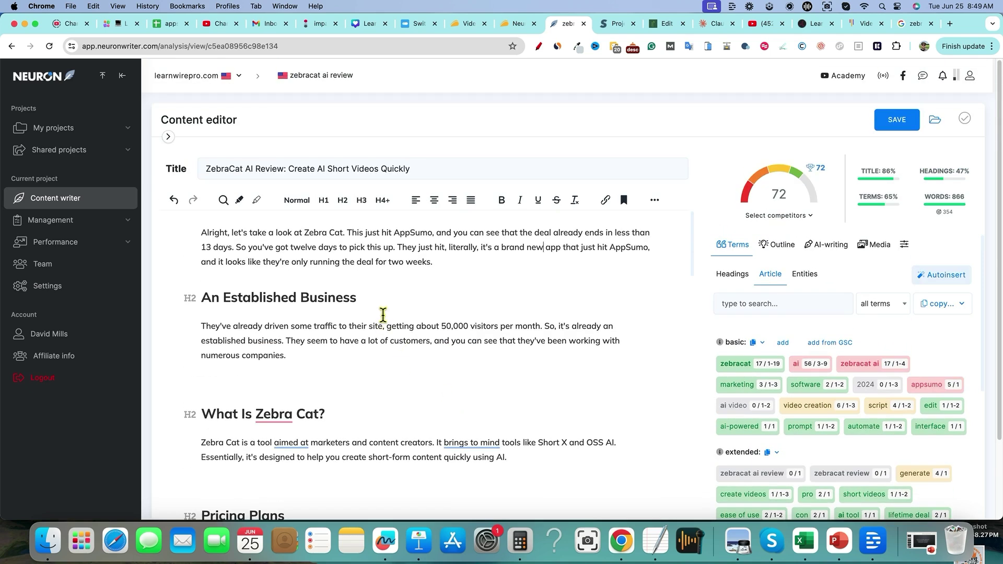
{"action": "left_click", "coordinate": [617, 24]}
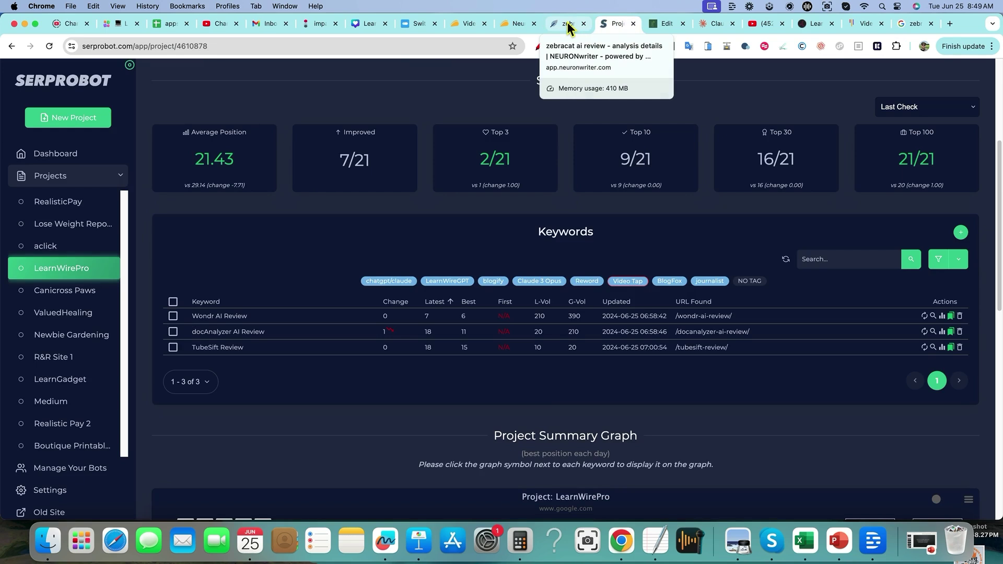
Go from the AppSumo NeuronWriter deal to the top of the Video Tap deal page ($59 Tier 1)
{"action": "left_click", "coordinate": [506, 24]}
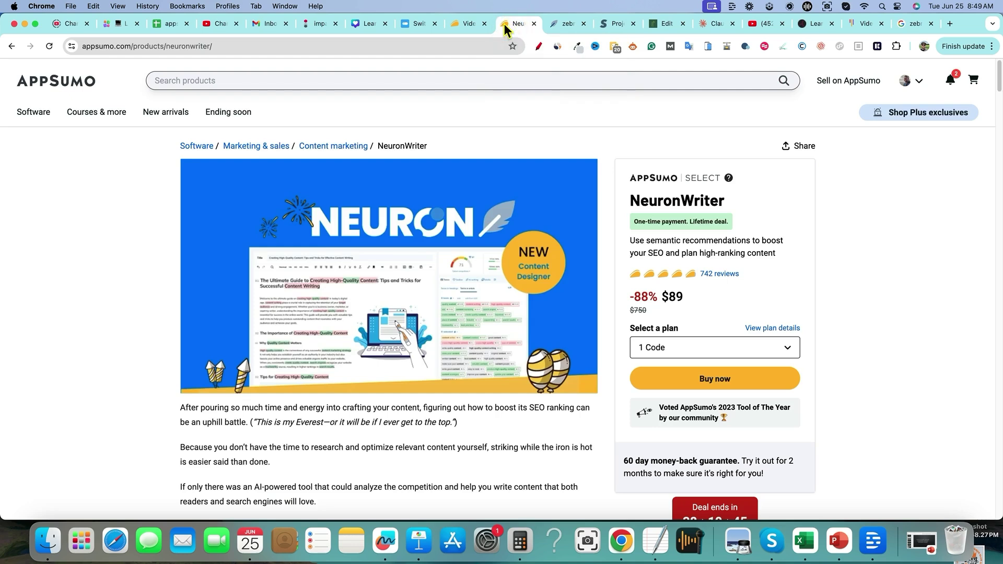
{"action": "left_click", "coordinate": [468, 27]}
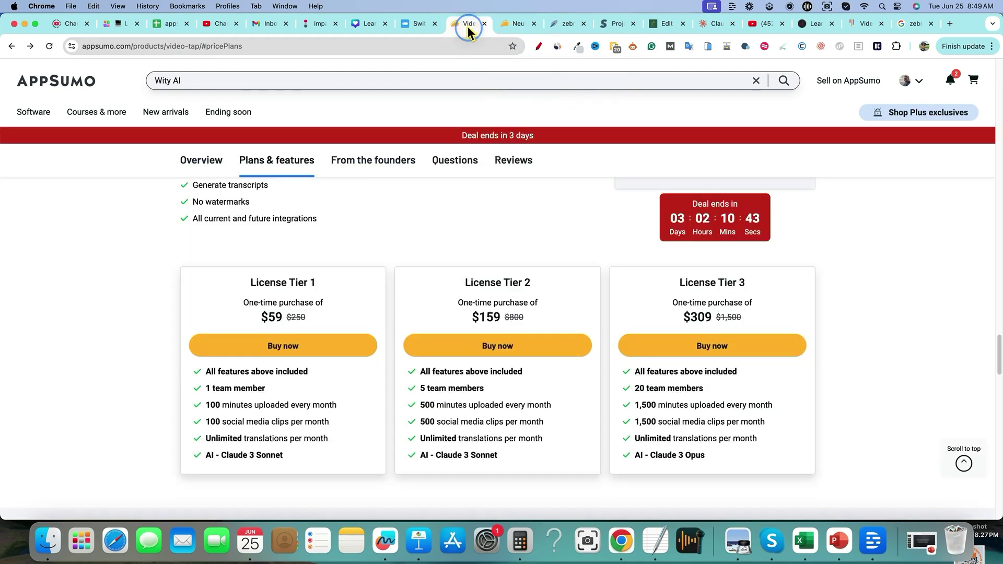
{"action": "scroll", "coordinate": [460, 251], "scroll_direction": "up", "scroll_amount": 20}
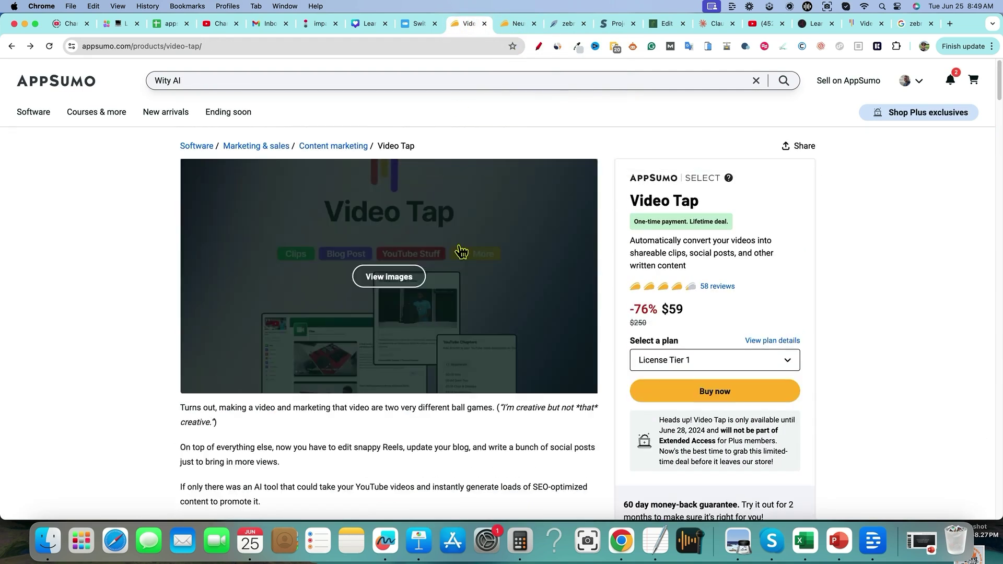